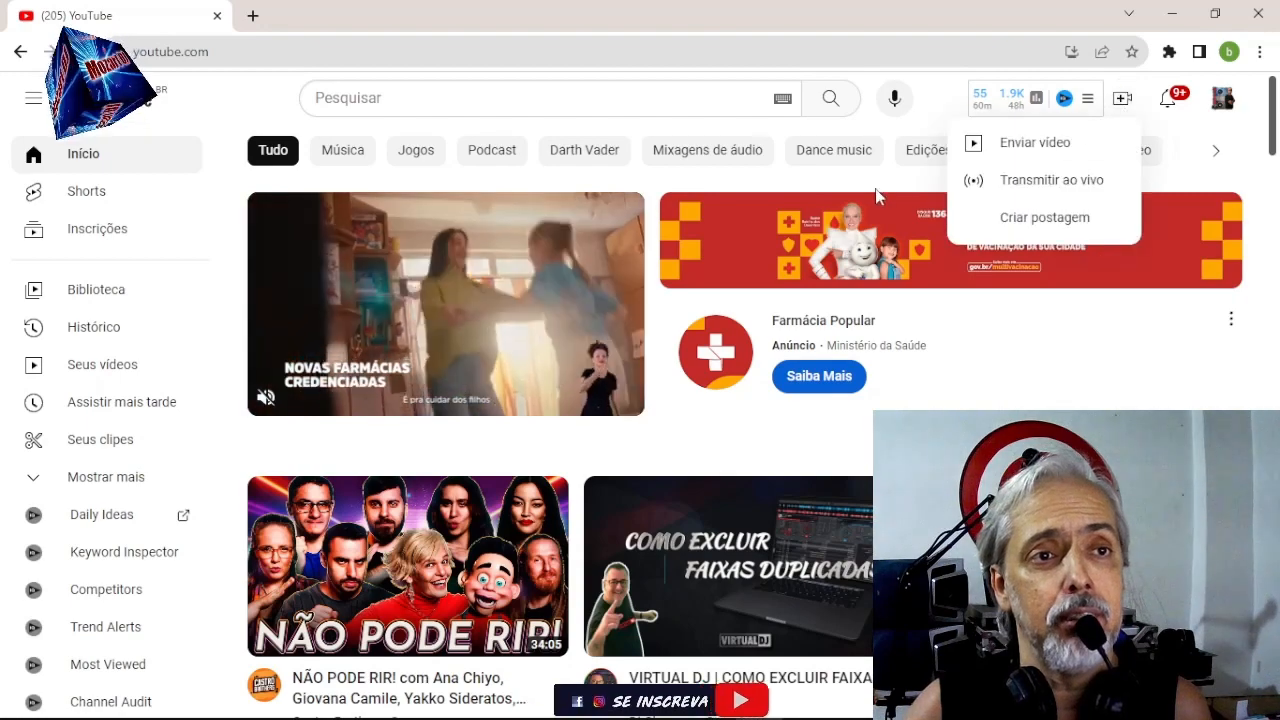
Go to the live streaming page, open the broadcast's settings for editing, and review its title, description and stream type
click(1040, 185)
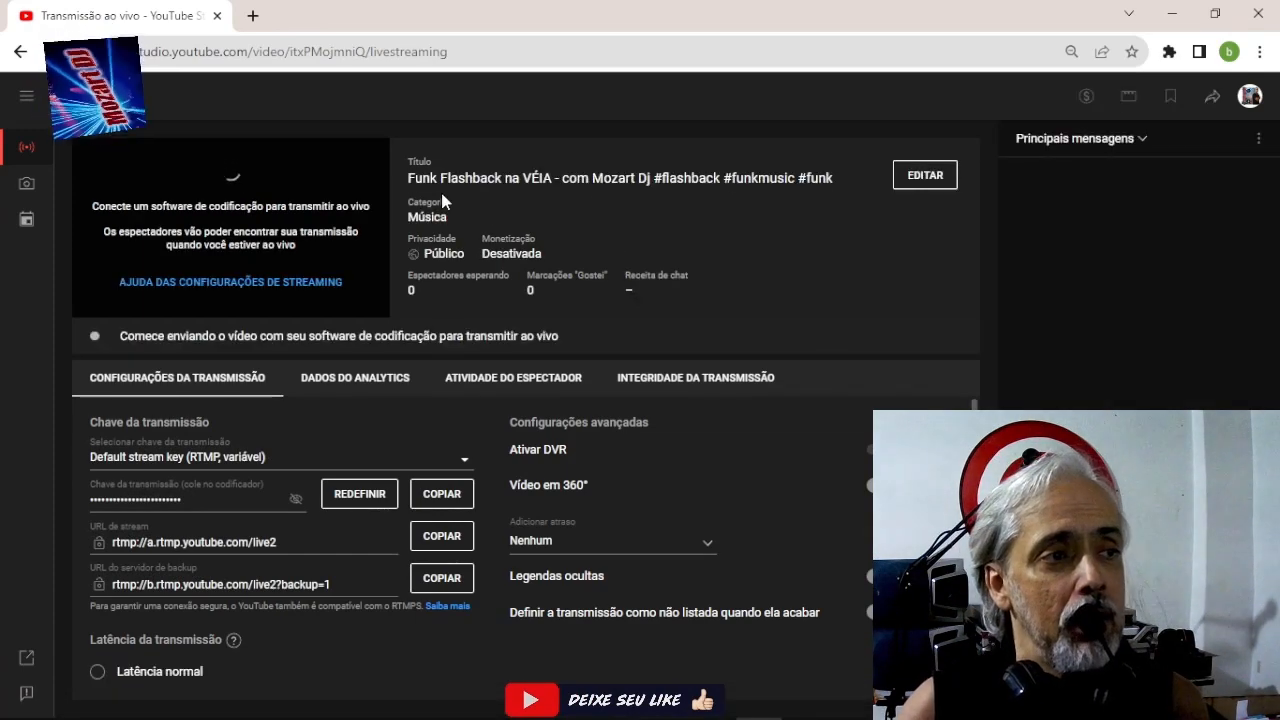
click(922, 176)
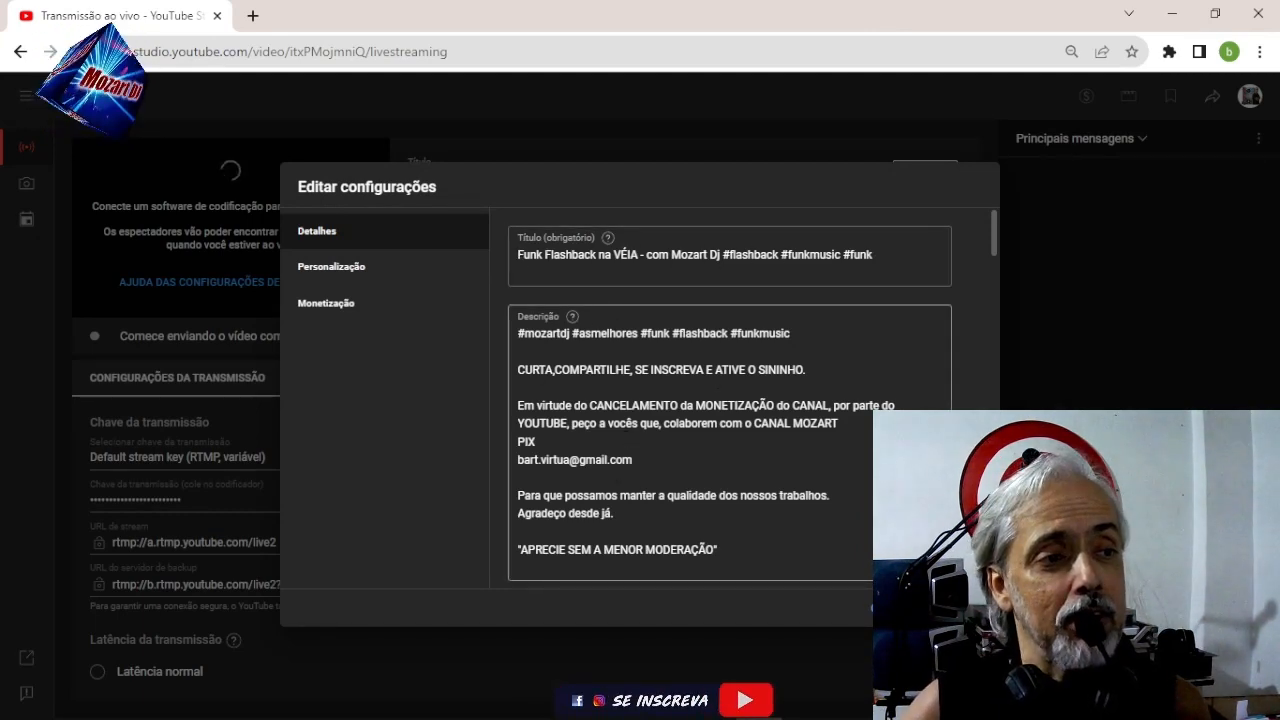
scroll(717, 372, down, 2)
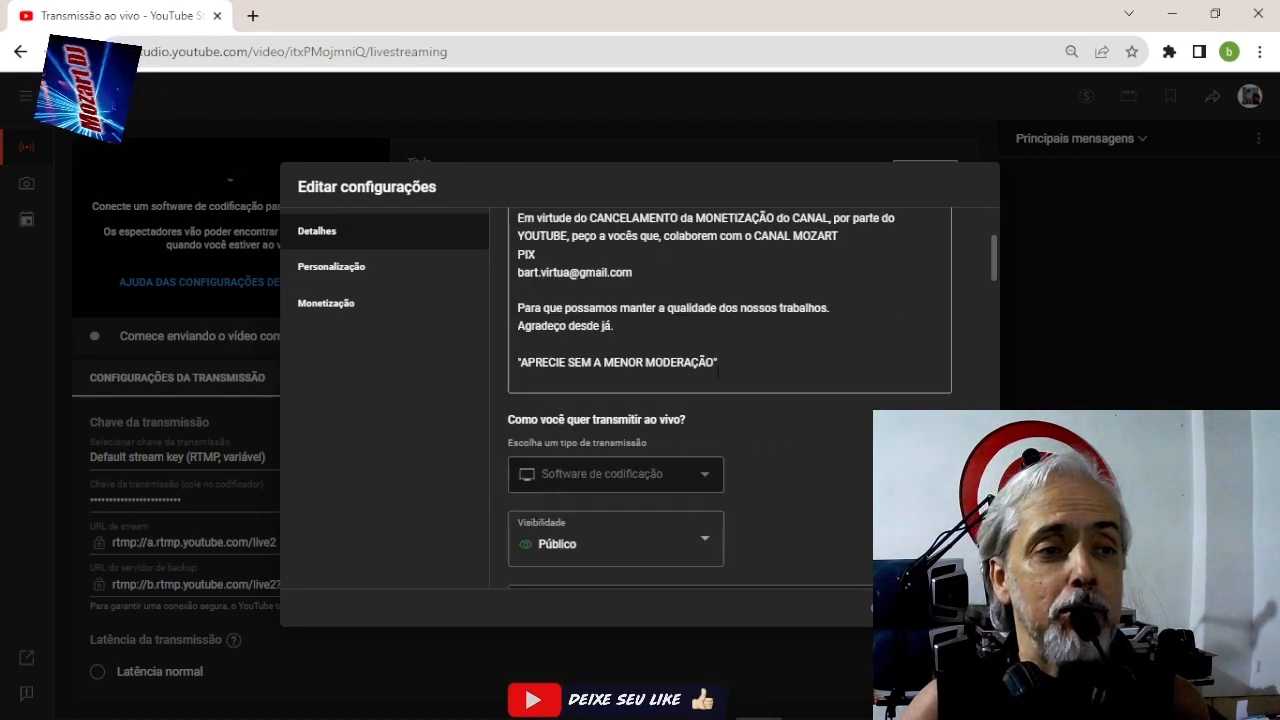
scroll(718, 372, down, 1)
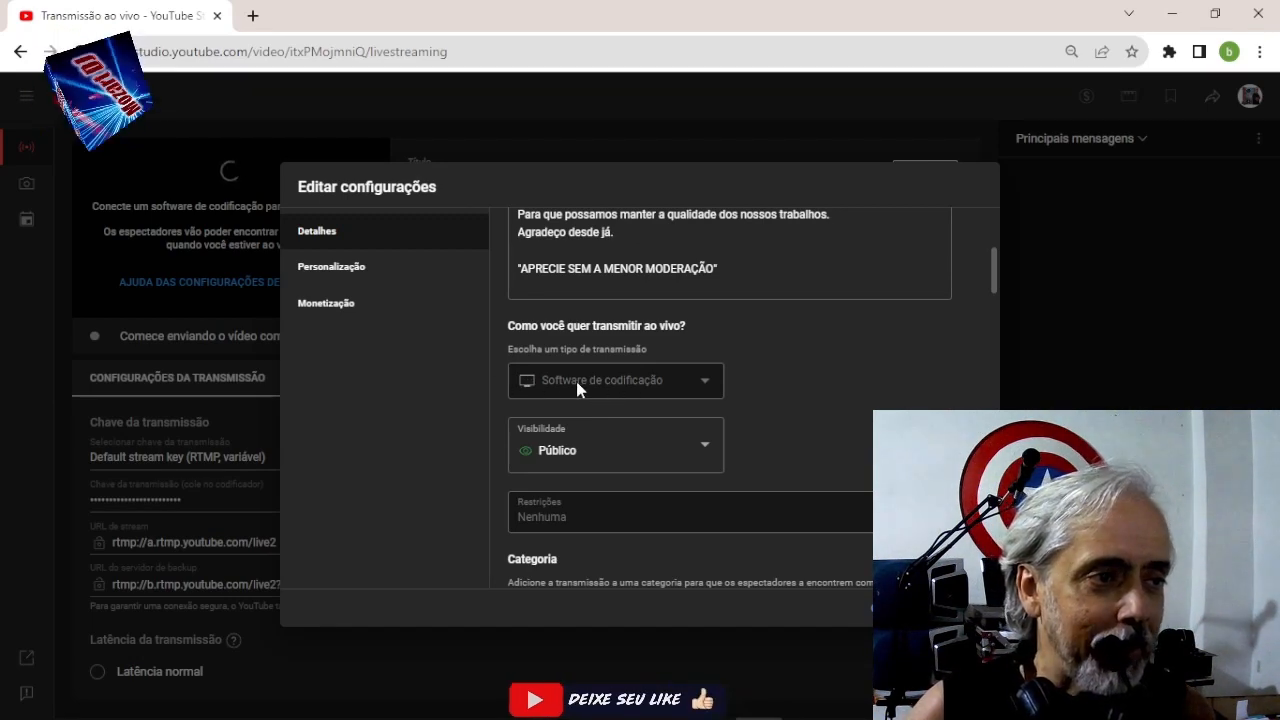
scroll(597, 380, down, 1)
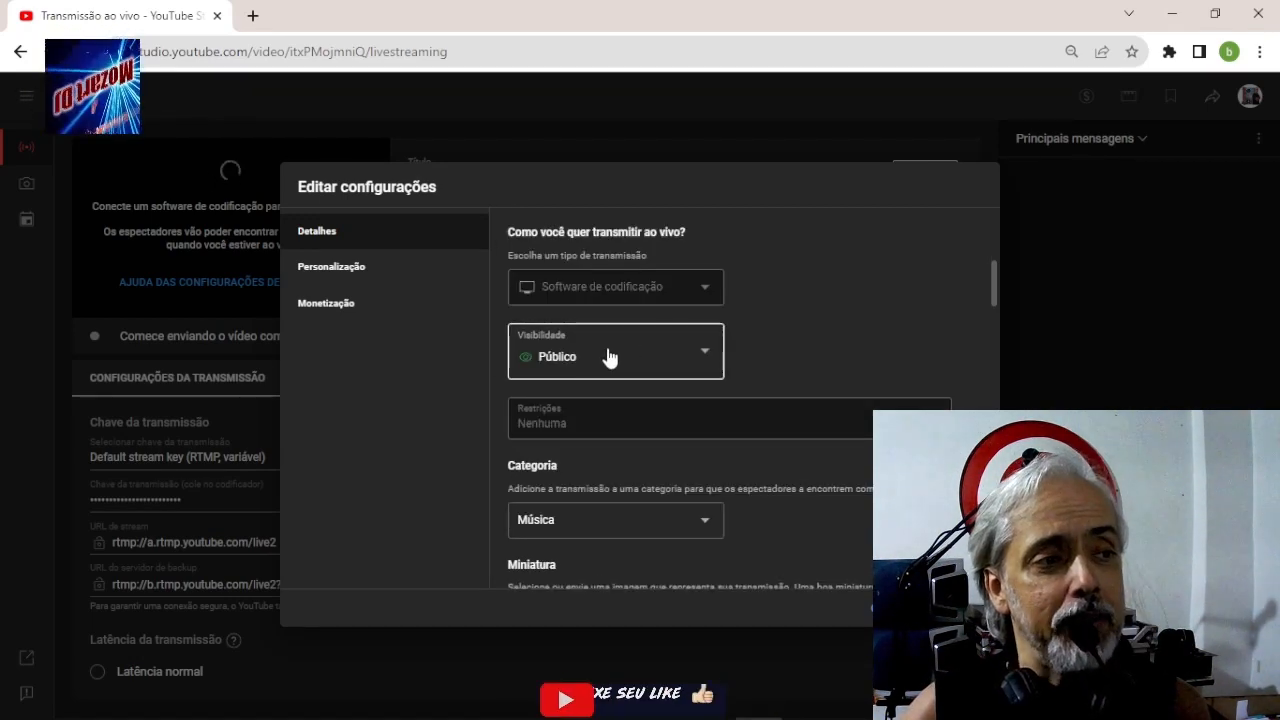
Try the Não listado and Privado visibility options and return the broadcast to Público
click(706, 359)
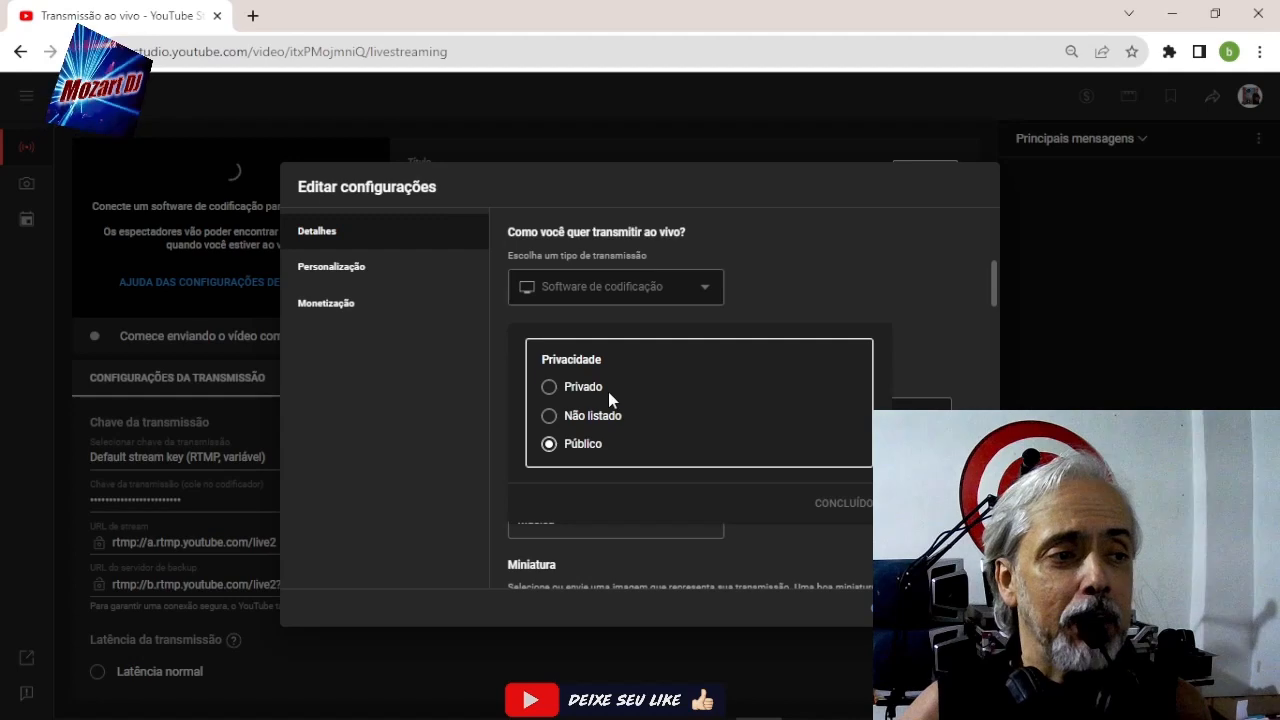
click(549, 416)
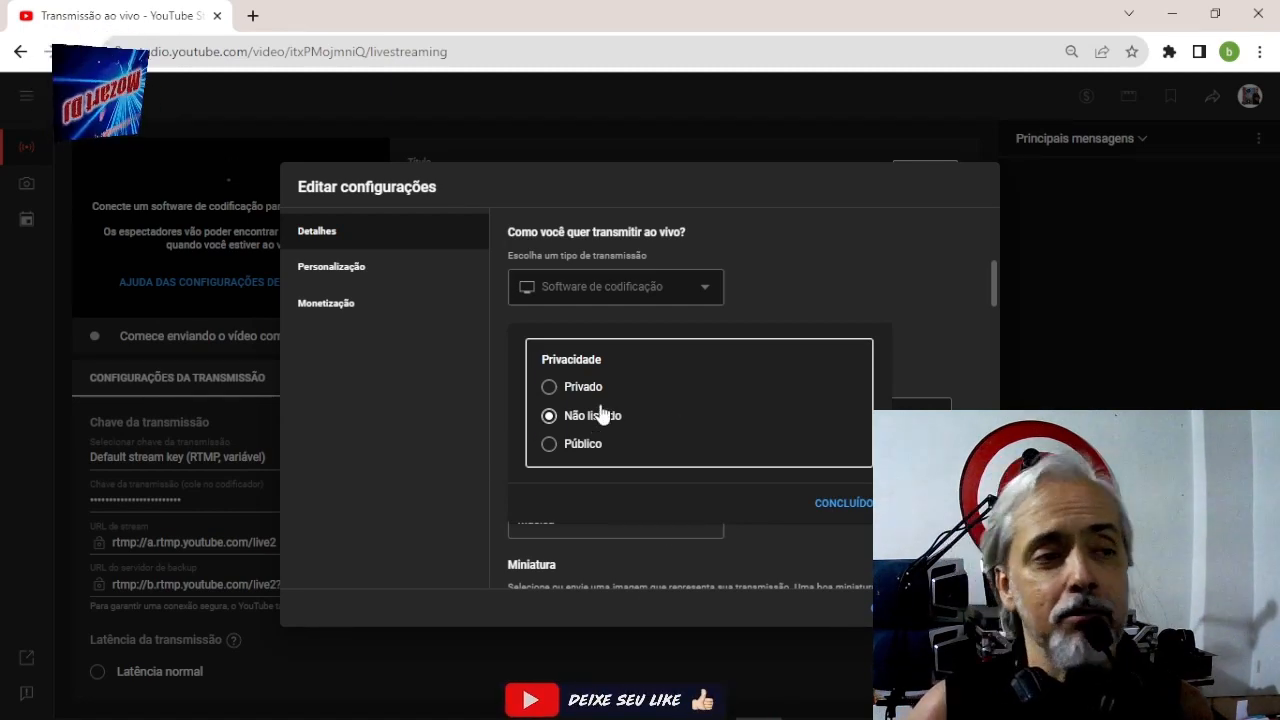
click(549, 388)
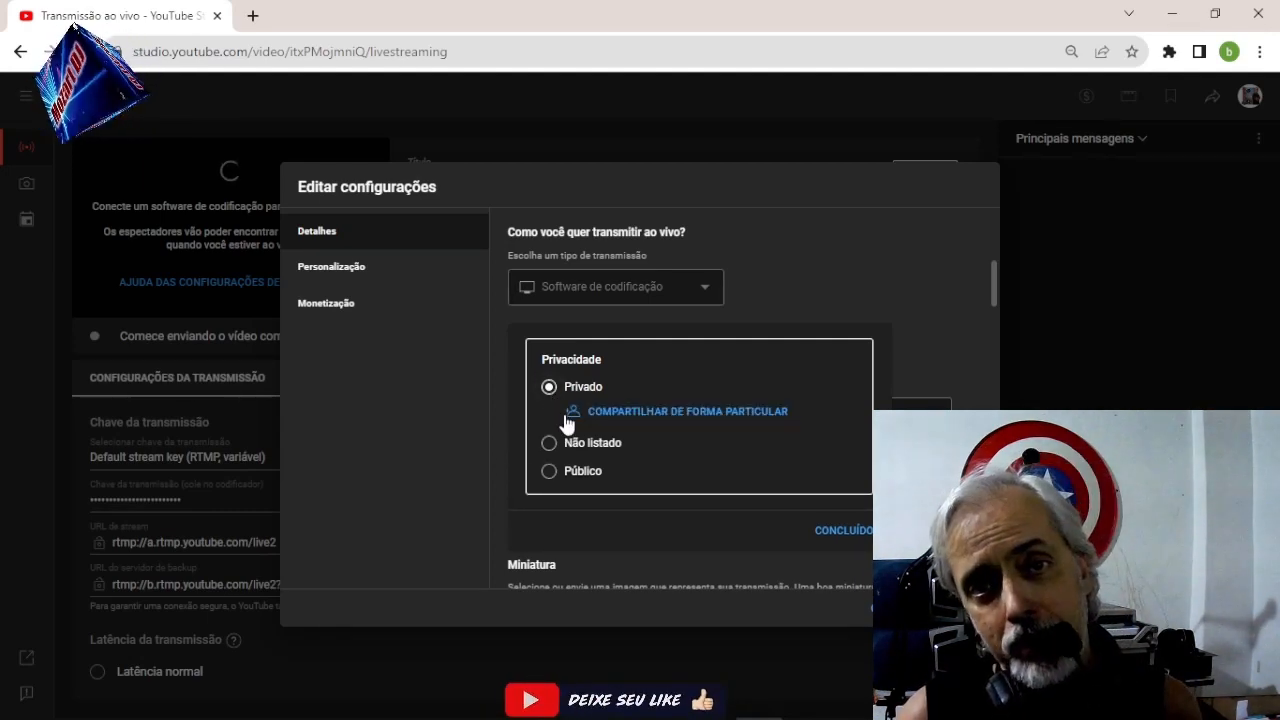
click(548, 446)
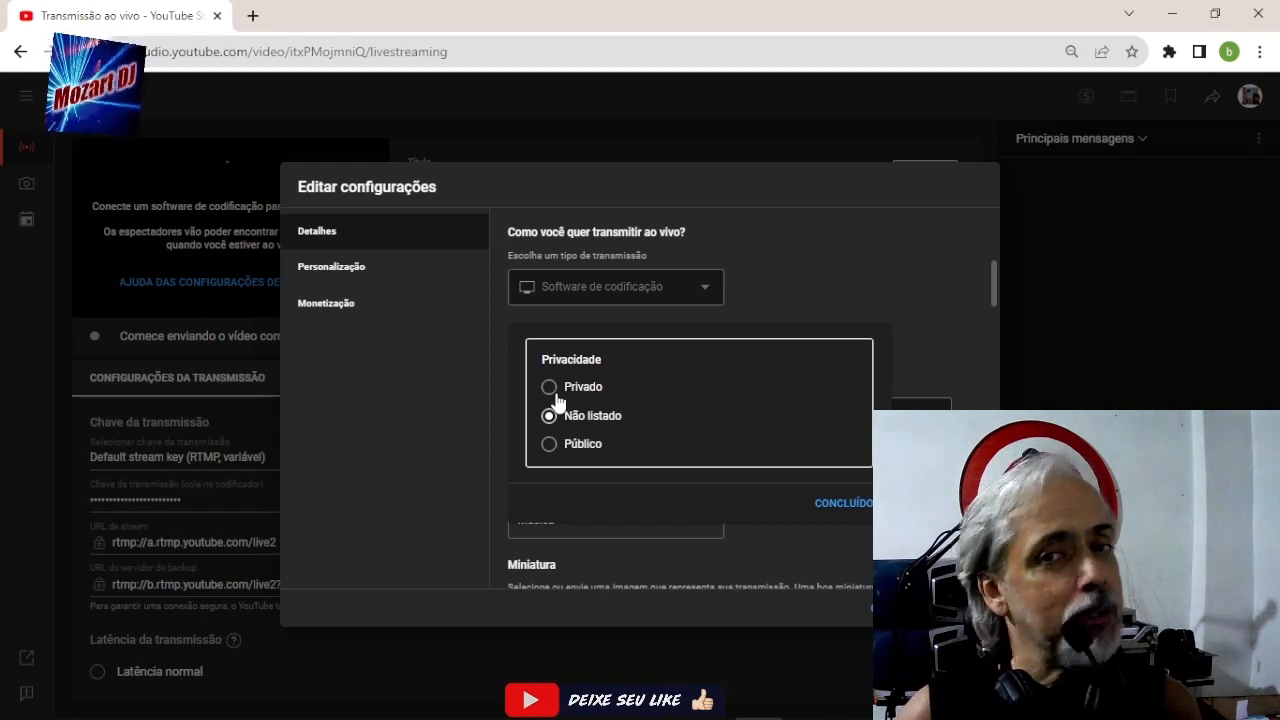
click(548, 444)
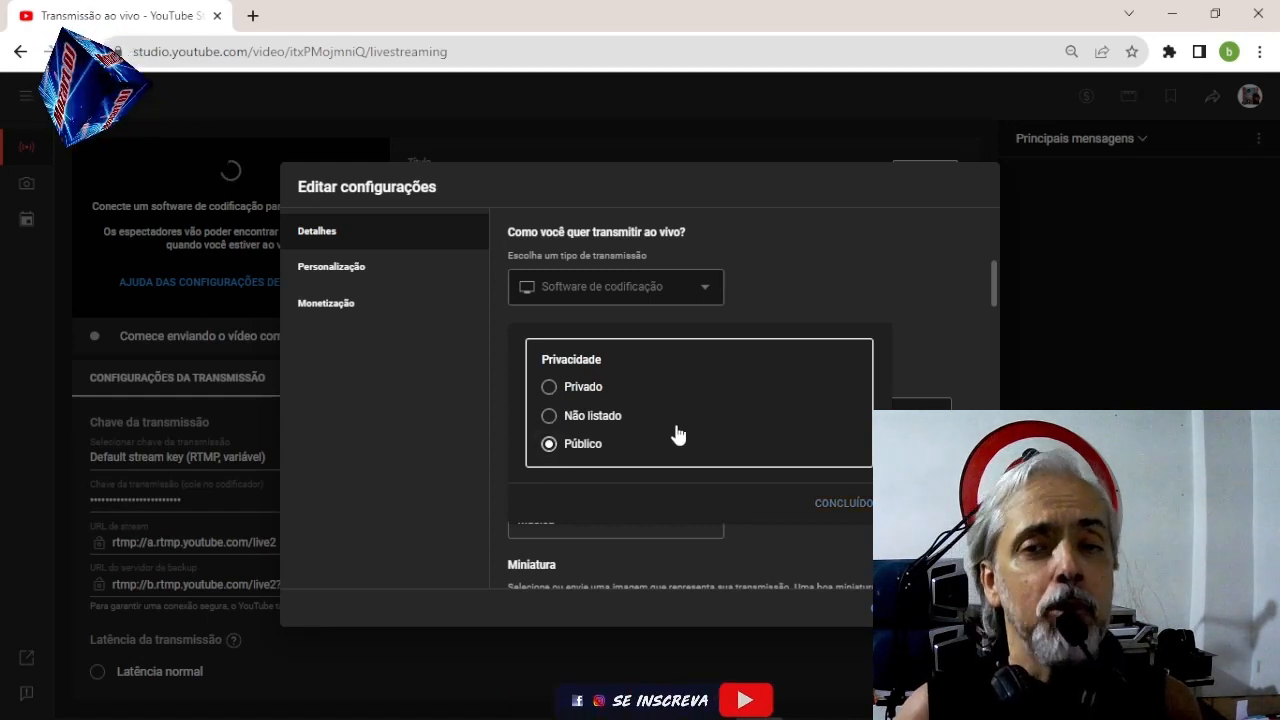
click(848, 503)
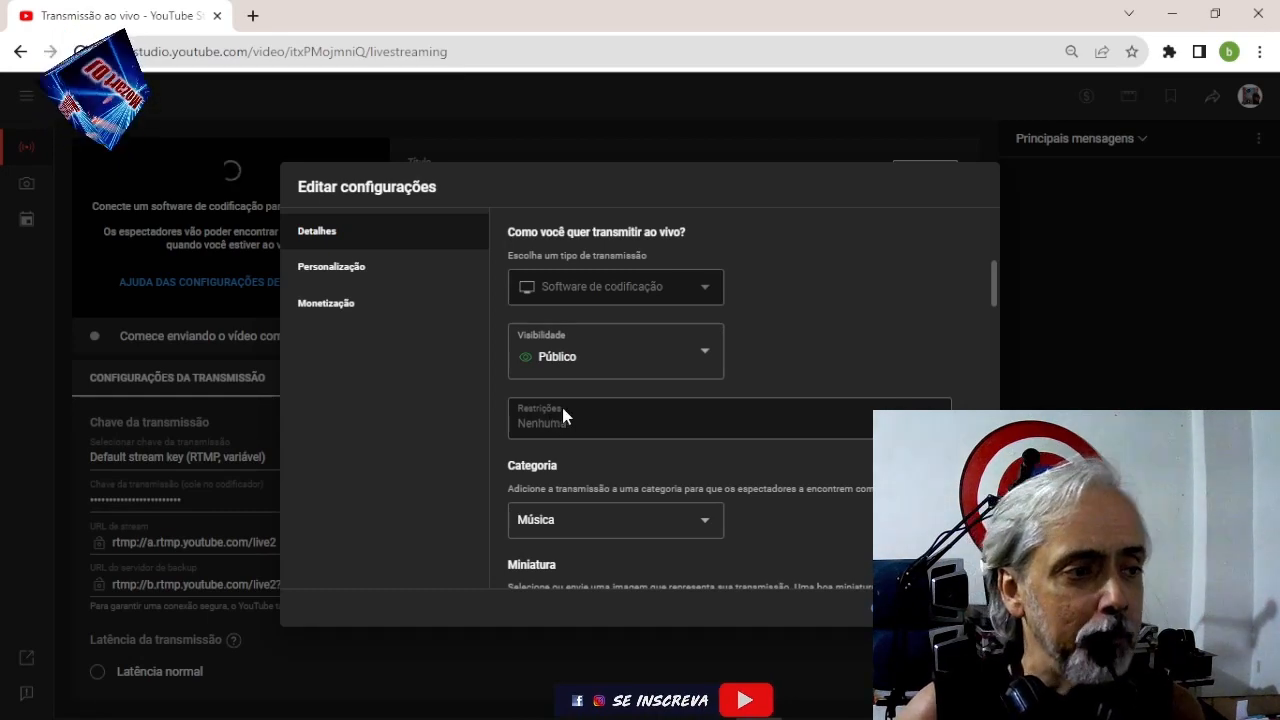
Examine the list of available broadcast categories, leaving Música selected
scroll(562, 414, down, 2)
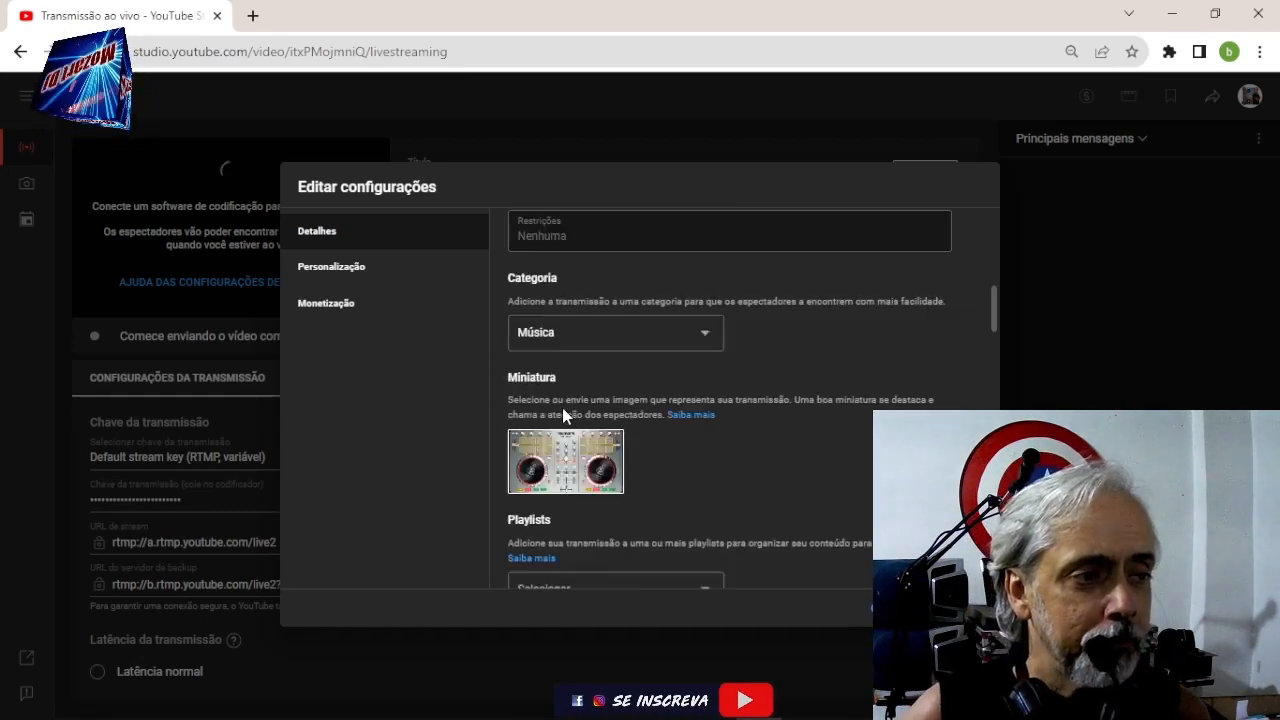
click(651, 347)
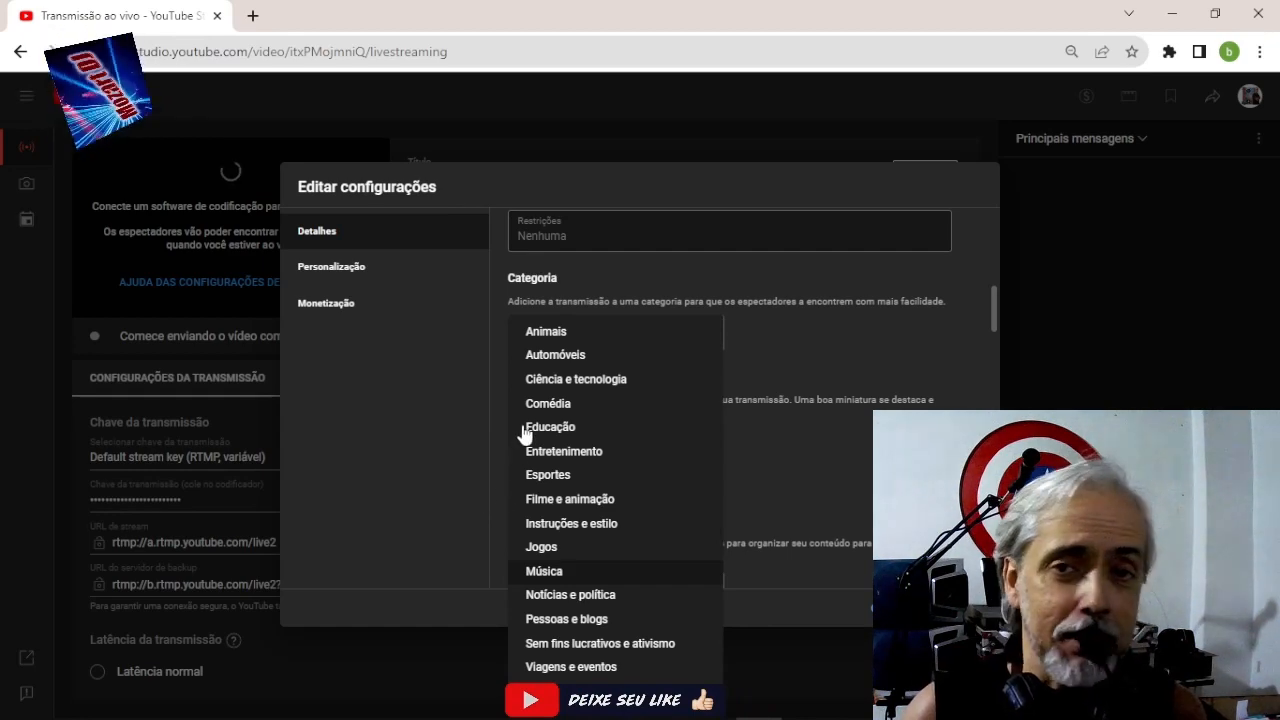
click(438, 446)
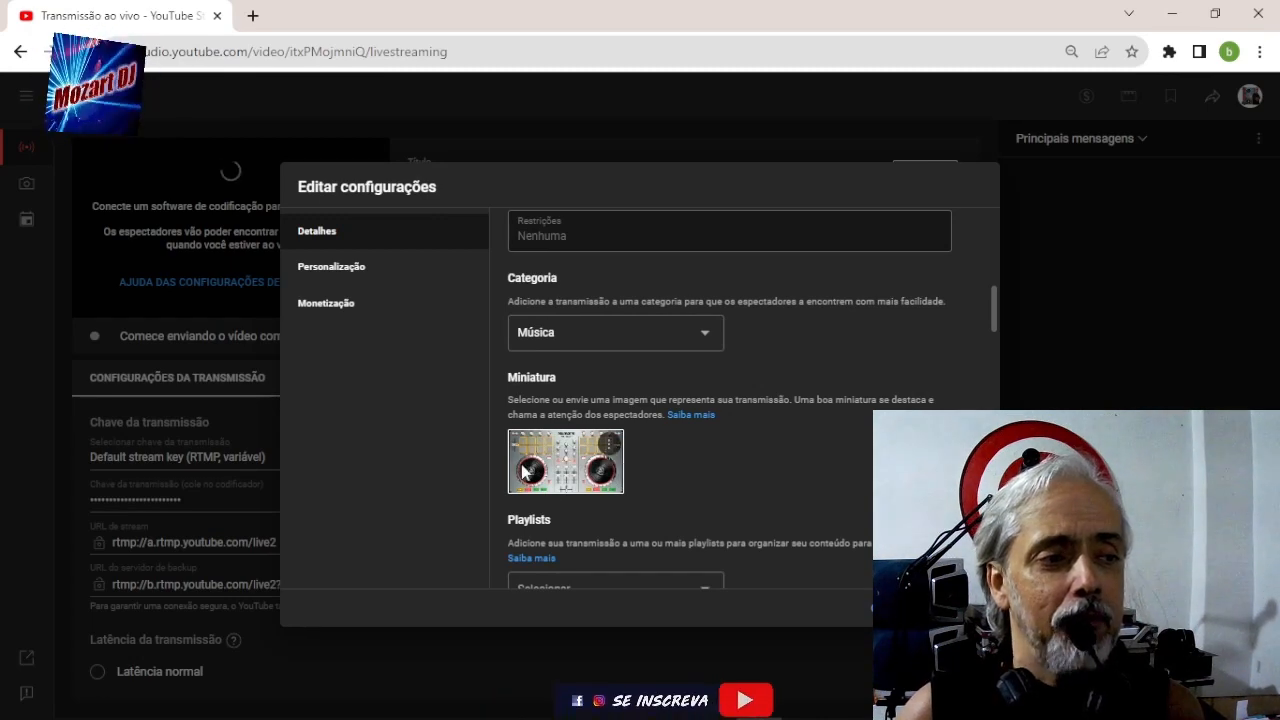
Replace the broadcast's thumbnail with the image Tela Mozart Dj from the Vídeos folder
click(608, 446)
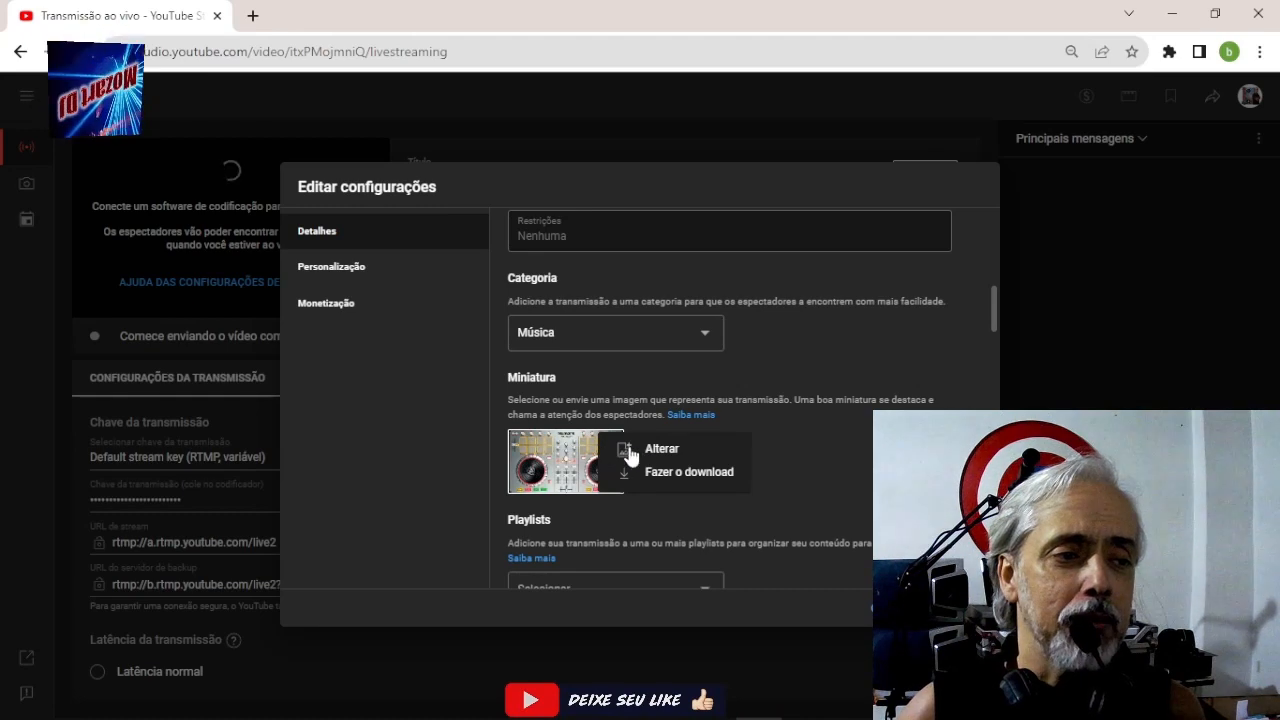
click(648, 452)
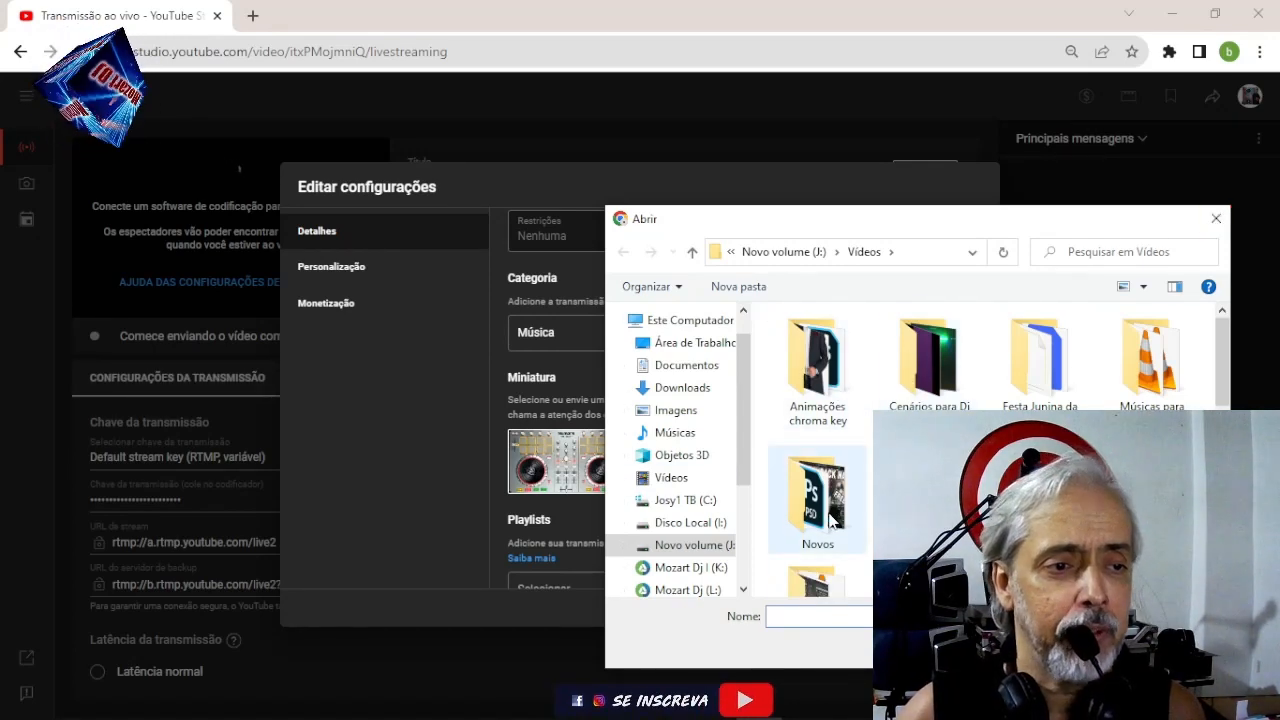
scroll(818, 510, down, 10)
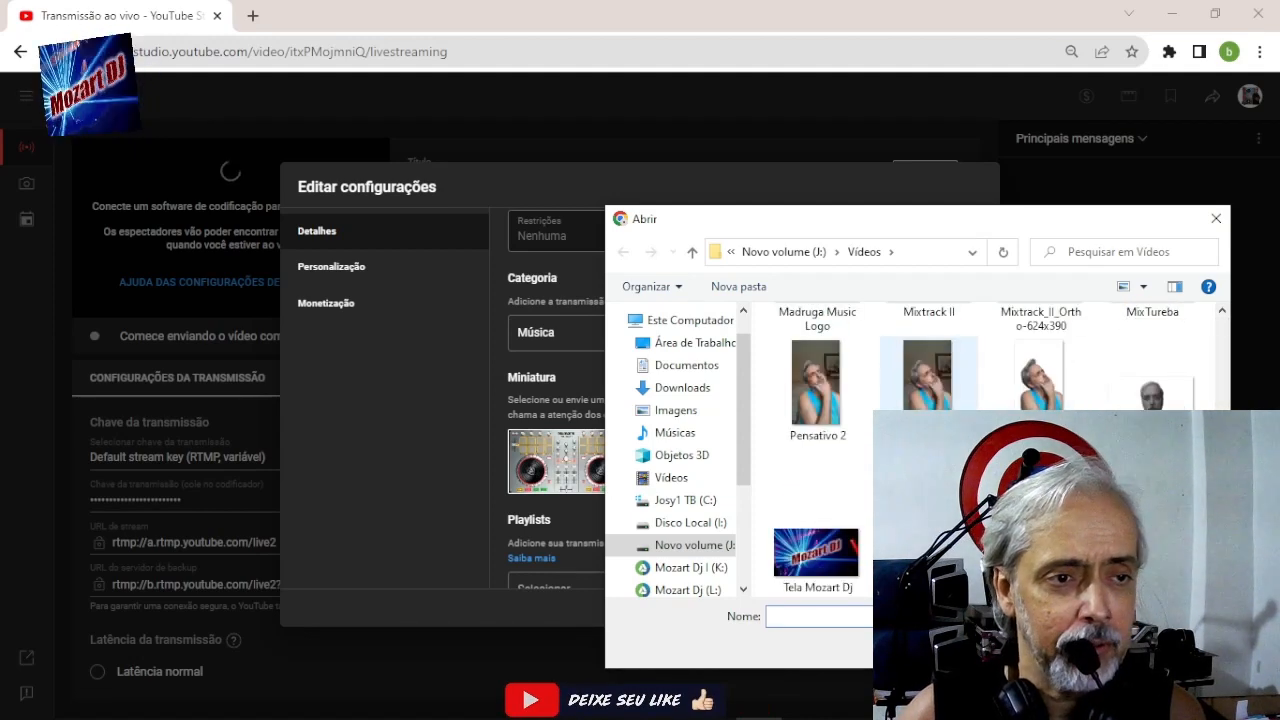
click(816, 552)
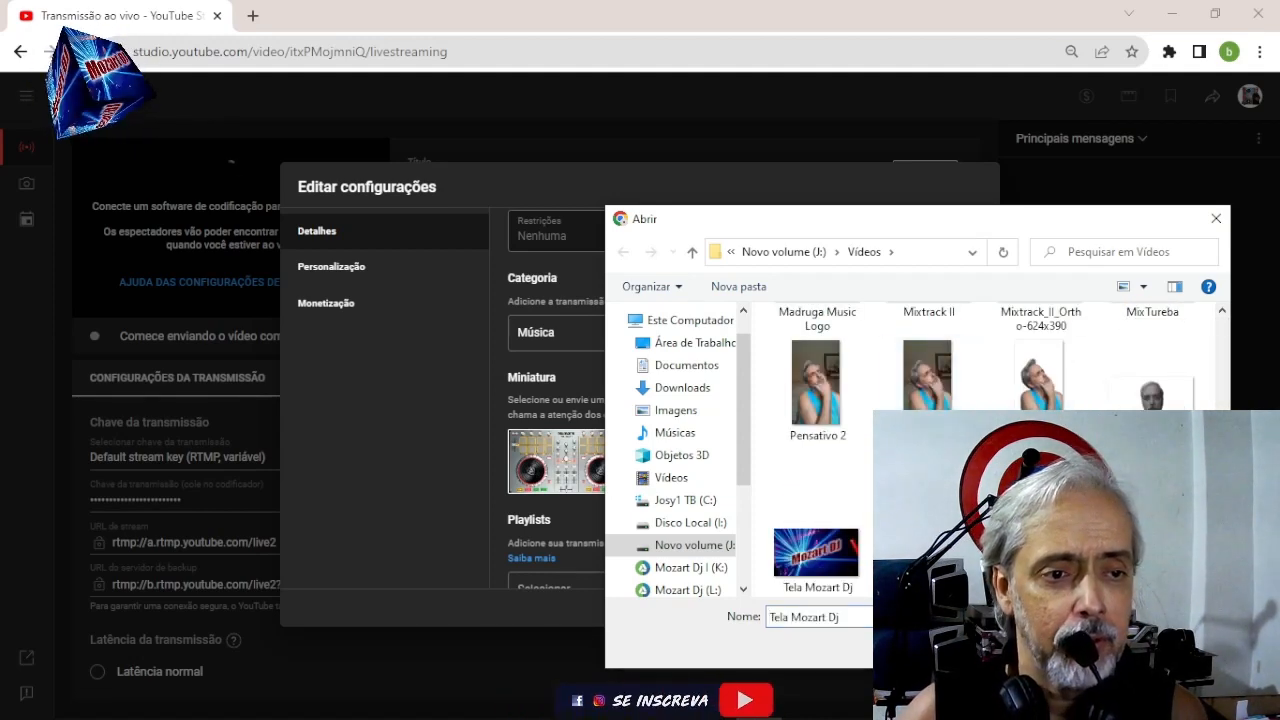
click(1075, 645)
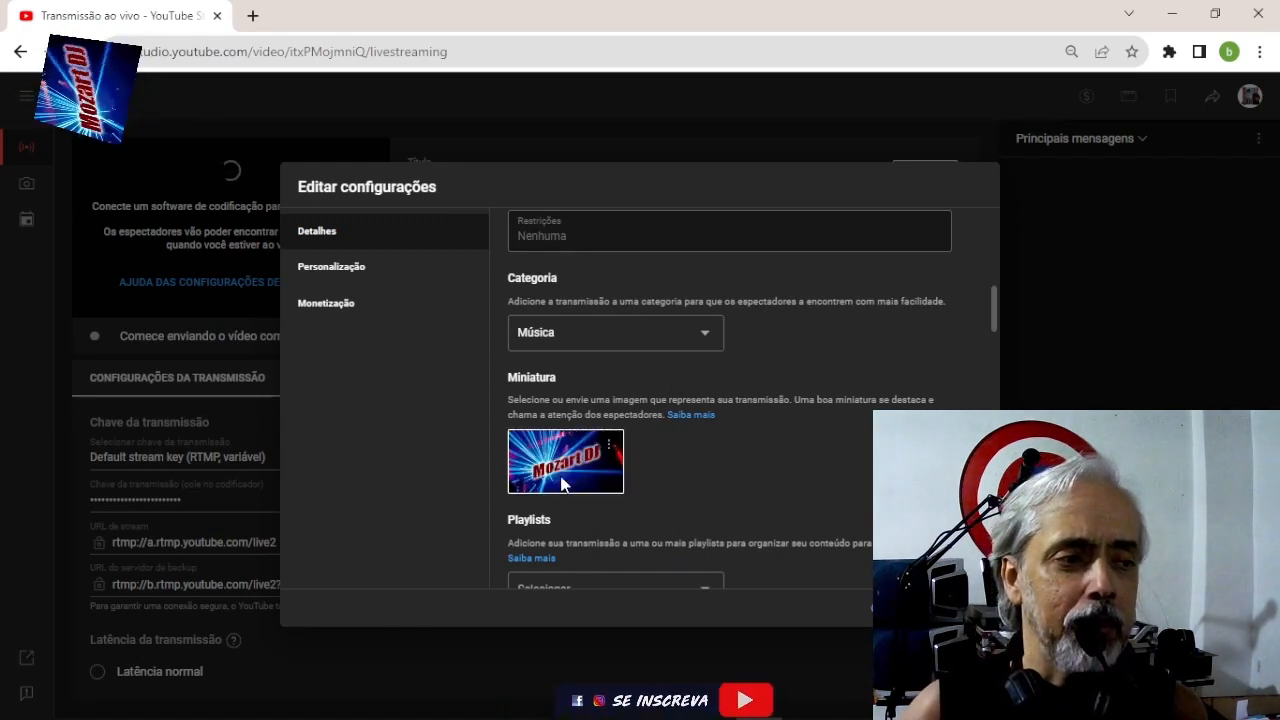
Add the broadcast to the playlist "Mozart Dj ao vivo"
scroll(714, 456, down, 2)
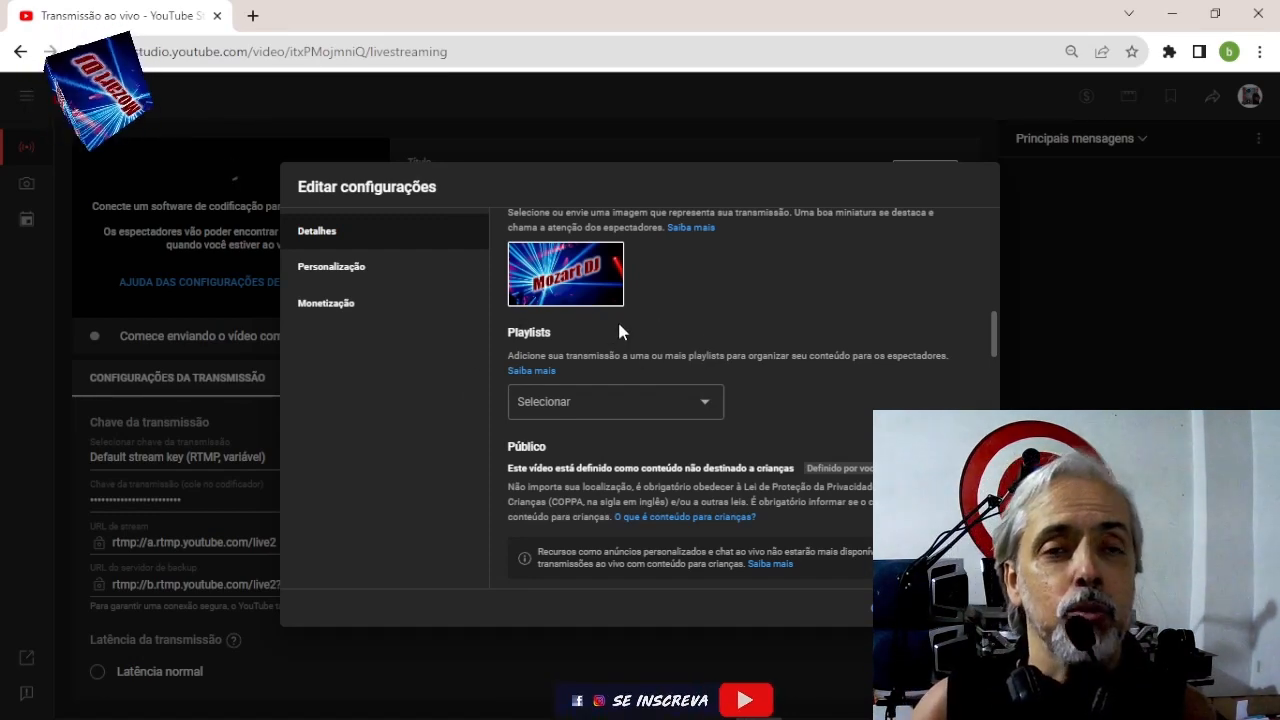
click(636, 403)
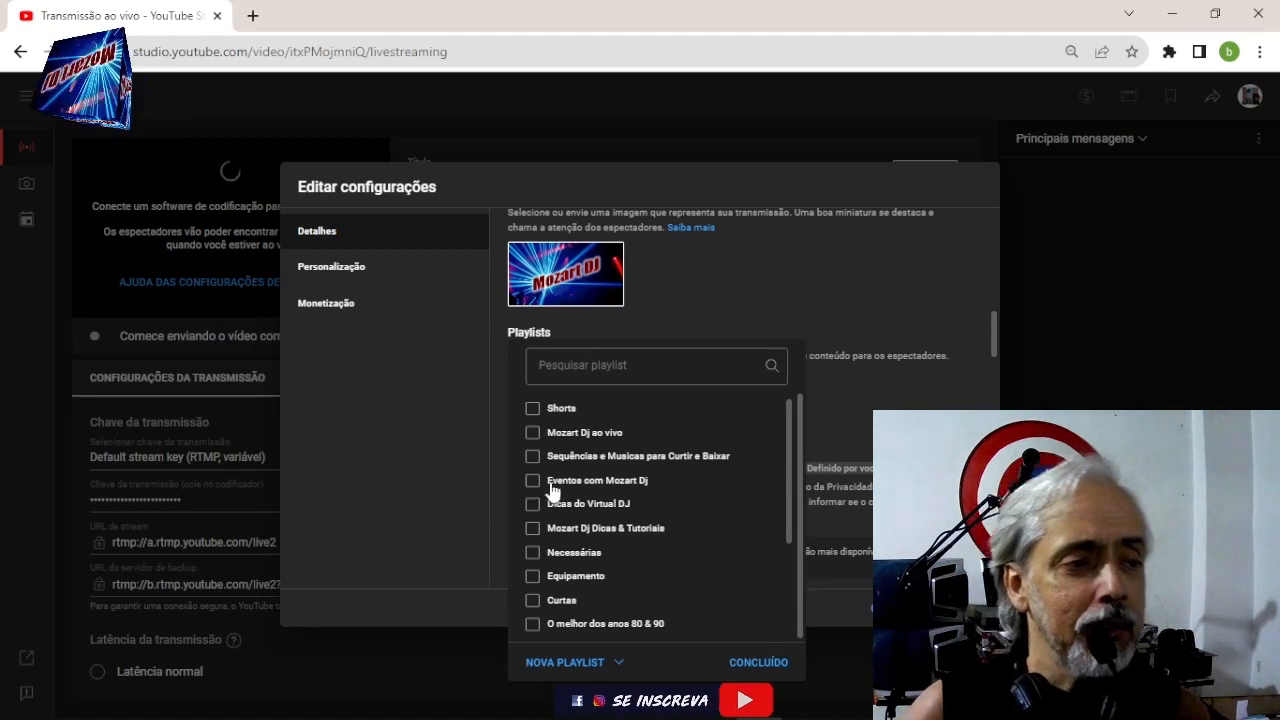
click(531, 434)
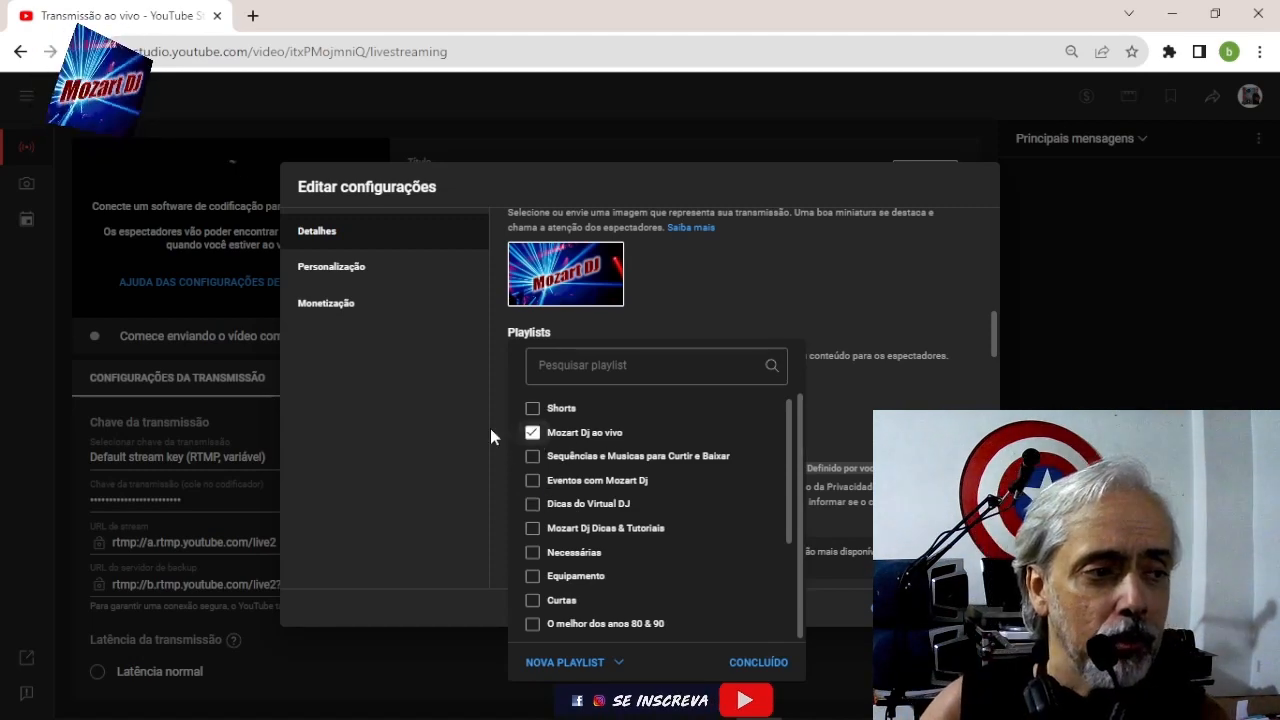
click(753, 664)
Review the remaining broadcast details, from audience and tags to language, license and comments, and save the edited settings
scroll(709, 394, down, 10)
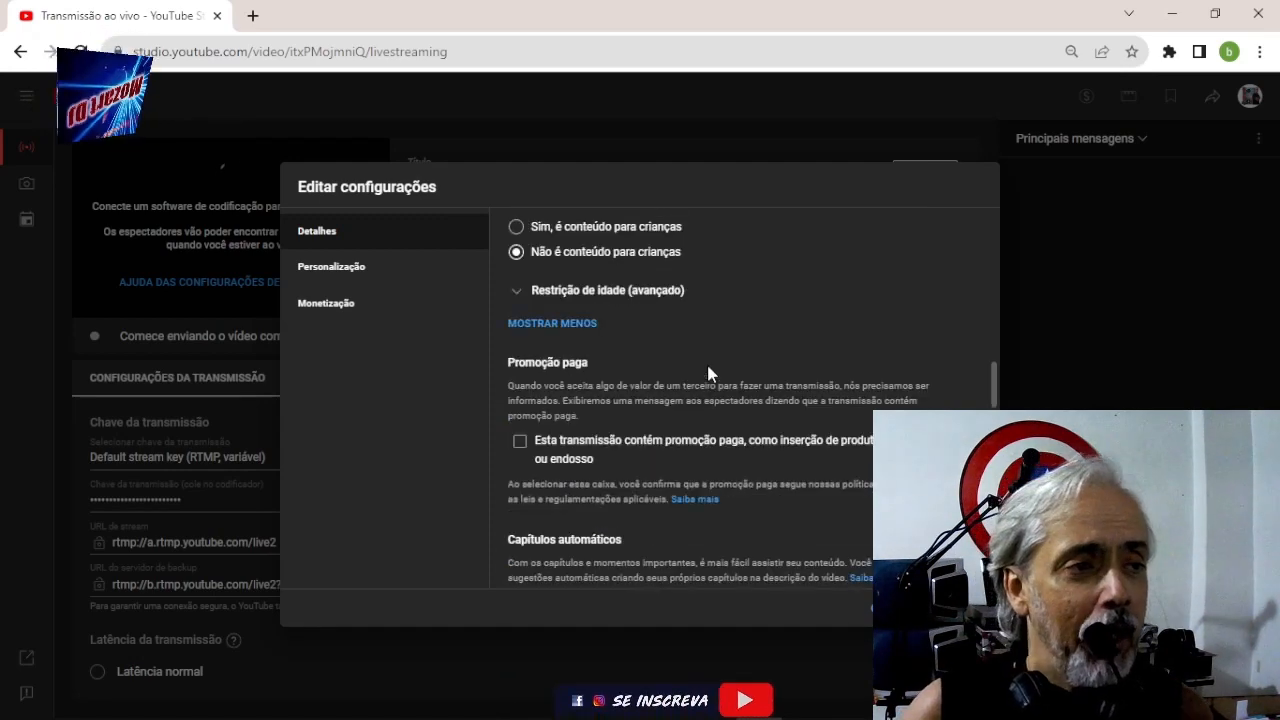
scroll(690, 350, up, 1)
scroll(686, 344, down, 4)
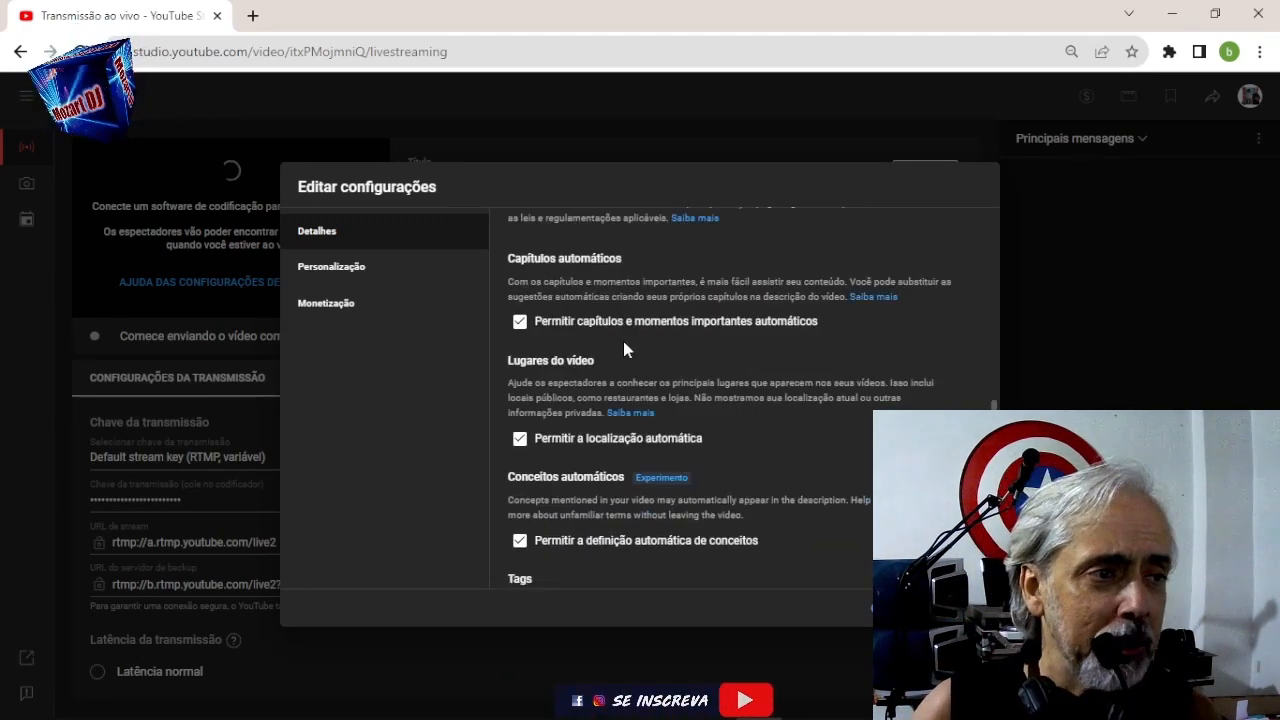
scroll(623, 341, down, 1)
scroll(623, 348, down, 1)
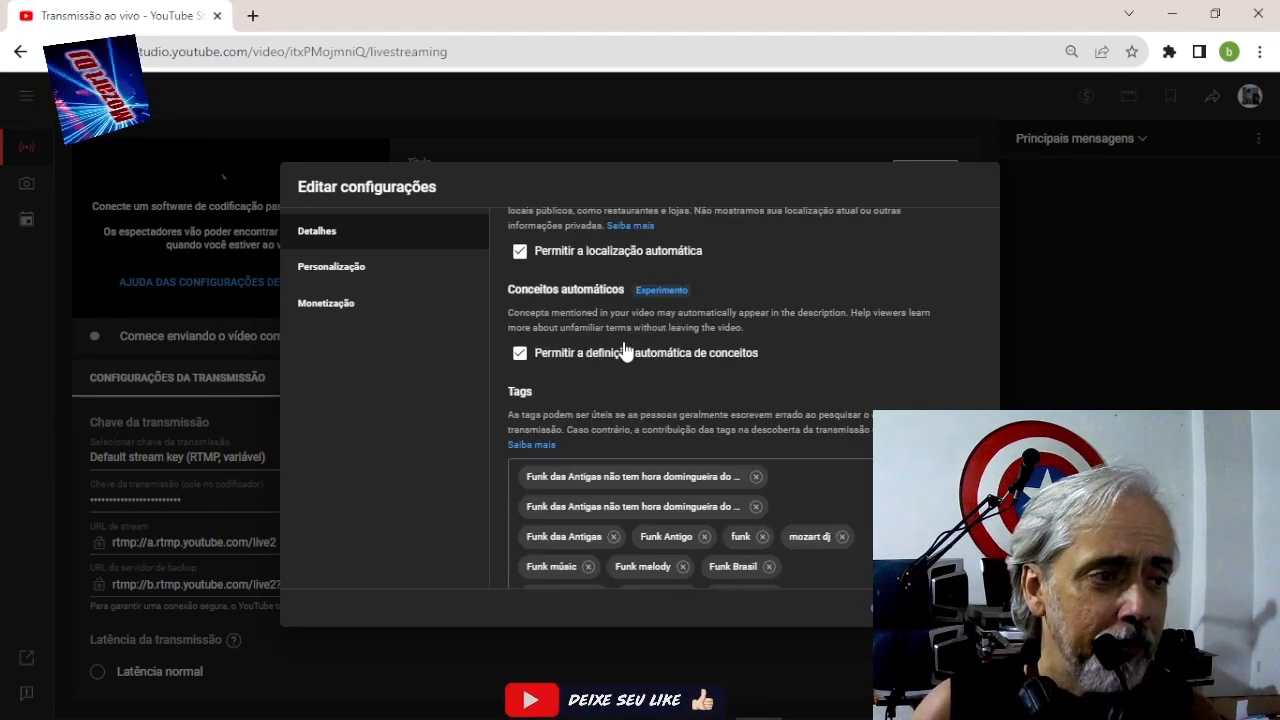
scroll(618, 345, down, 3)
scroll(619, 348, up, 1)
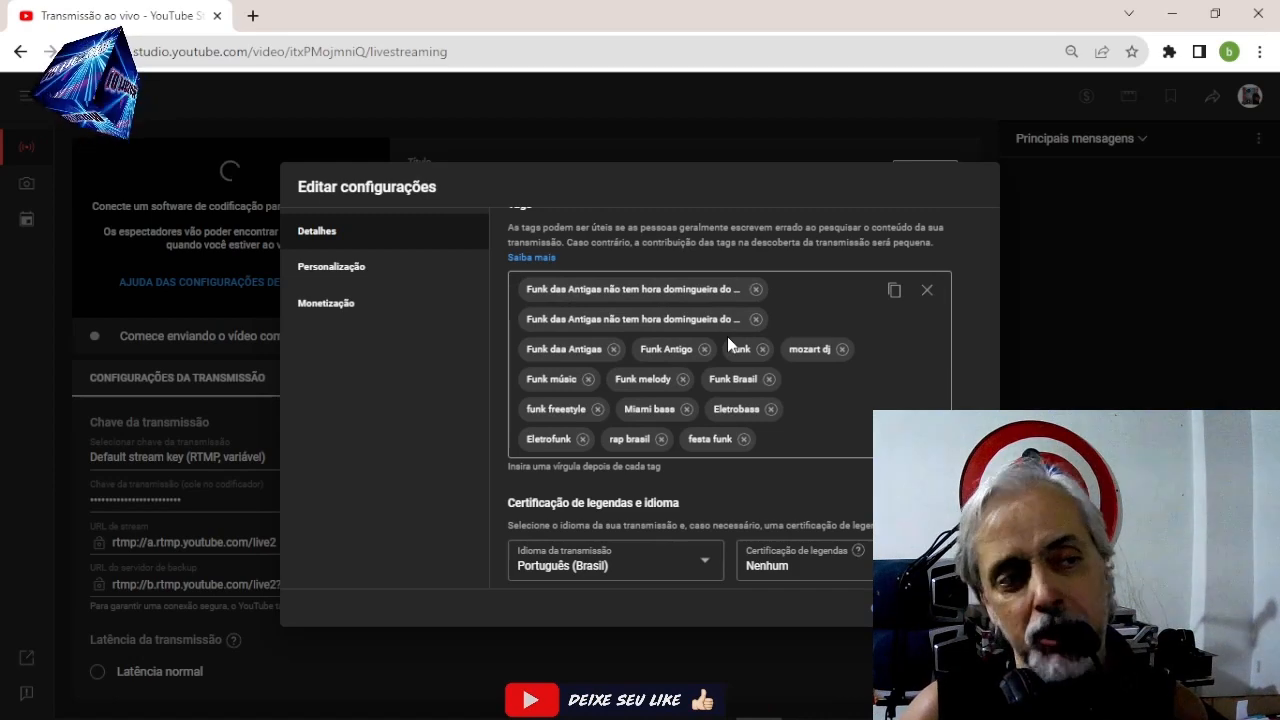
scroll(729, 345, down, 2)
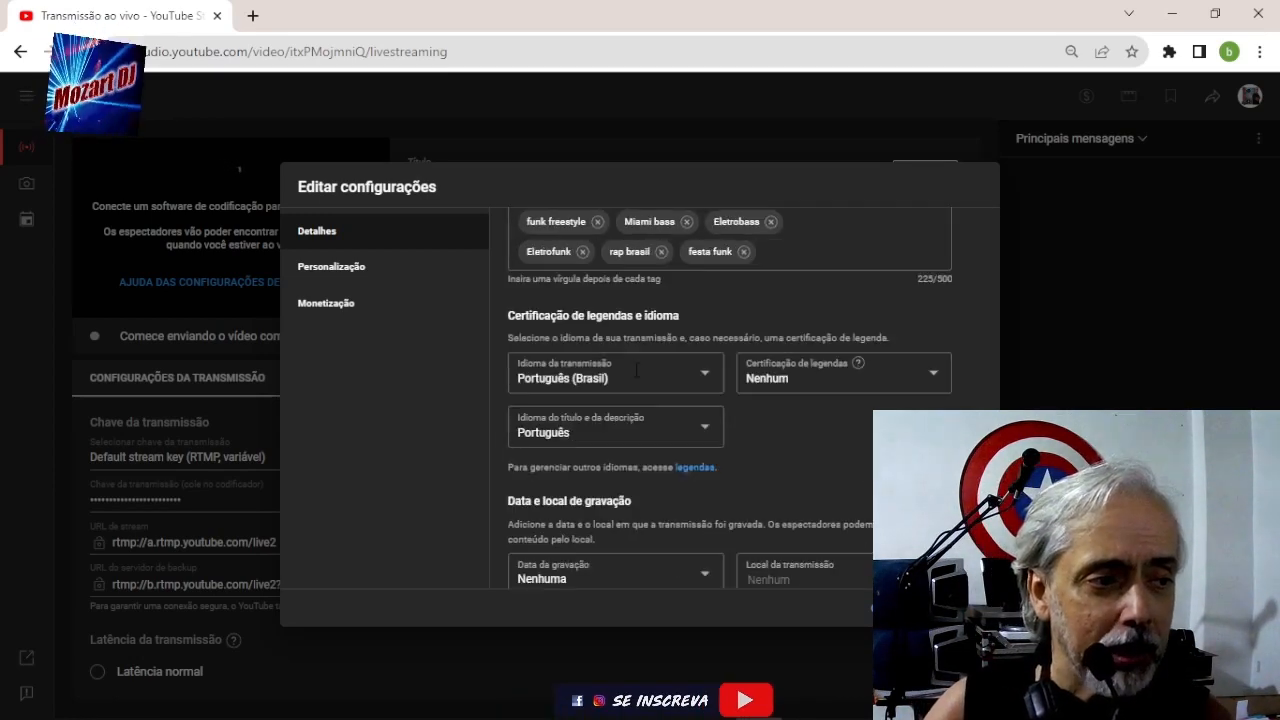
scroll(636, 378, down, 4)
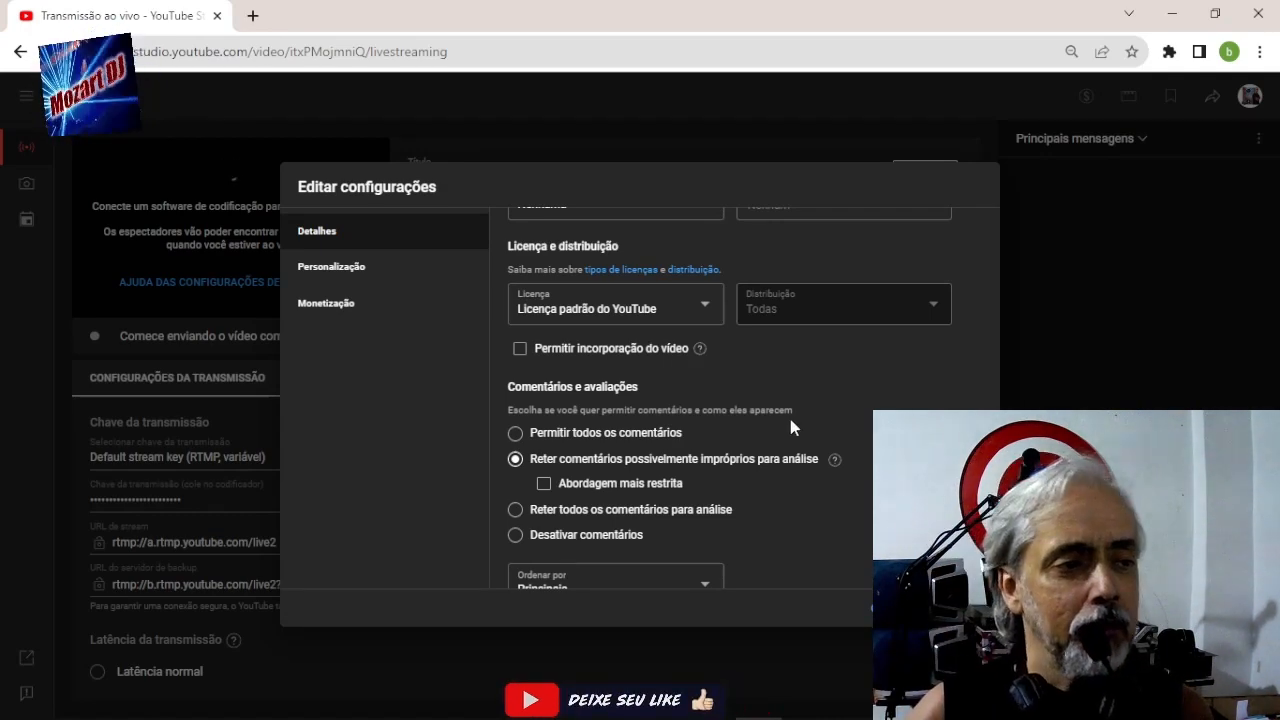
scroll(790, 427, down, 1)
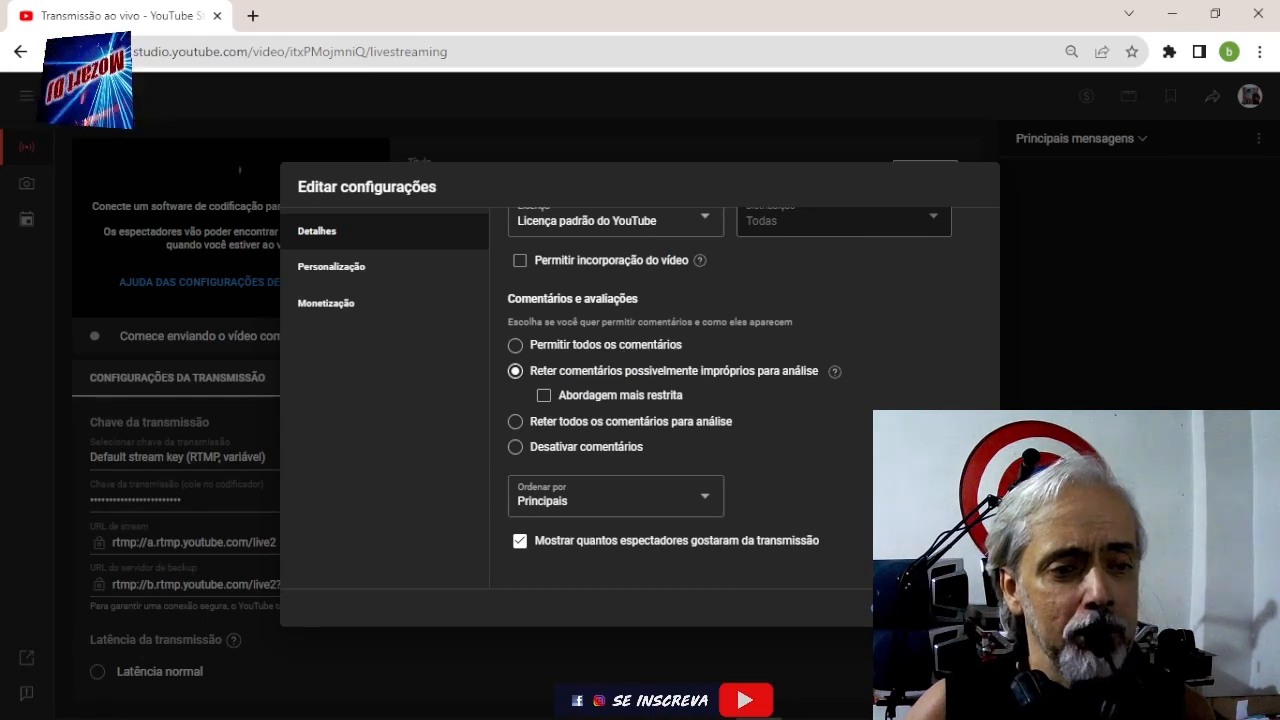
click(897, 607)
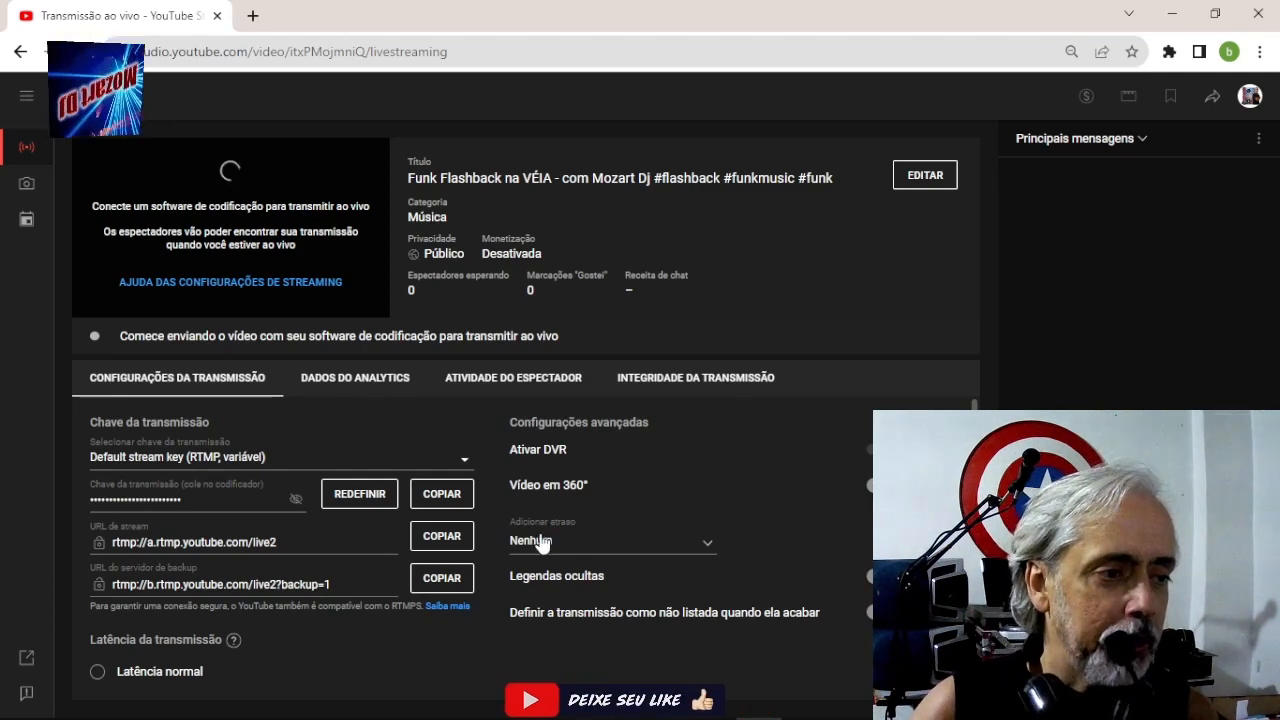
Reset the broadcast's stream key and copy the new key
scroll(655, 507, down, 1)
scroll(655, 507, up, 1)
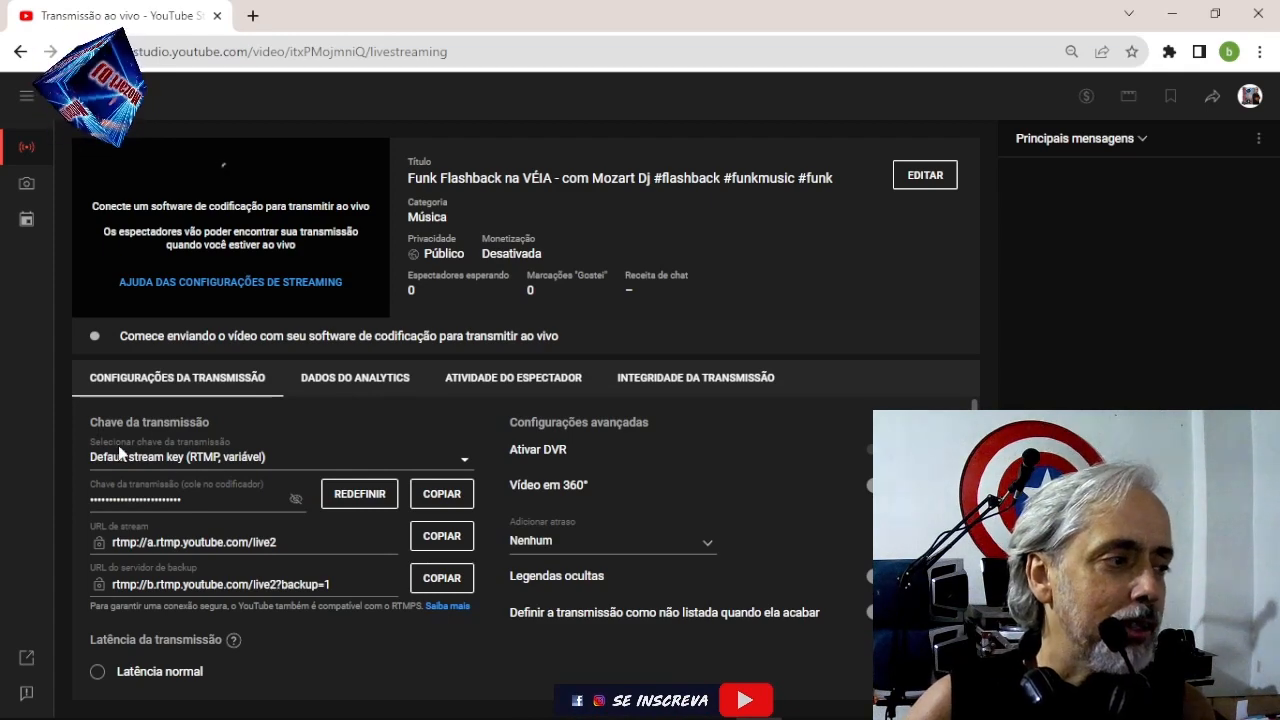
click(359, 496)
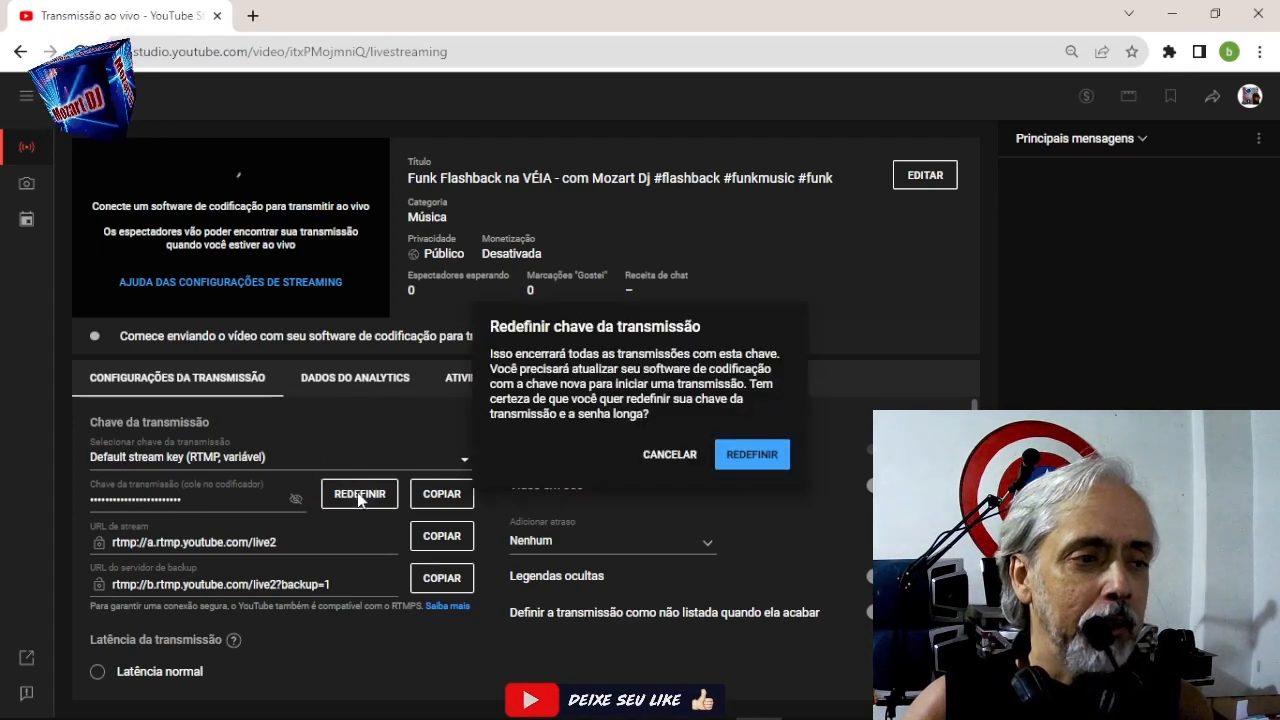
click(752, 455)
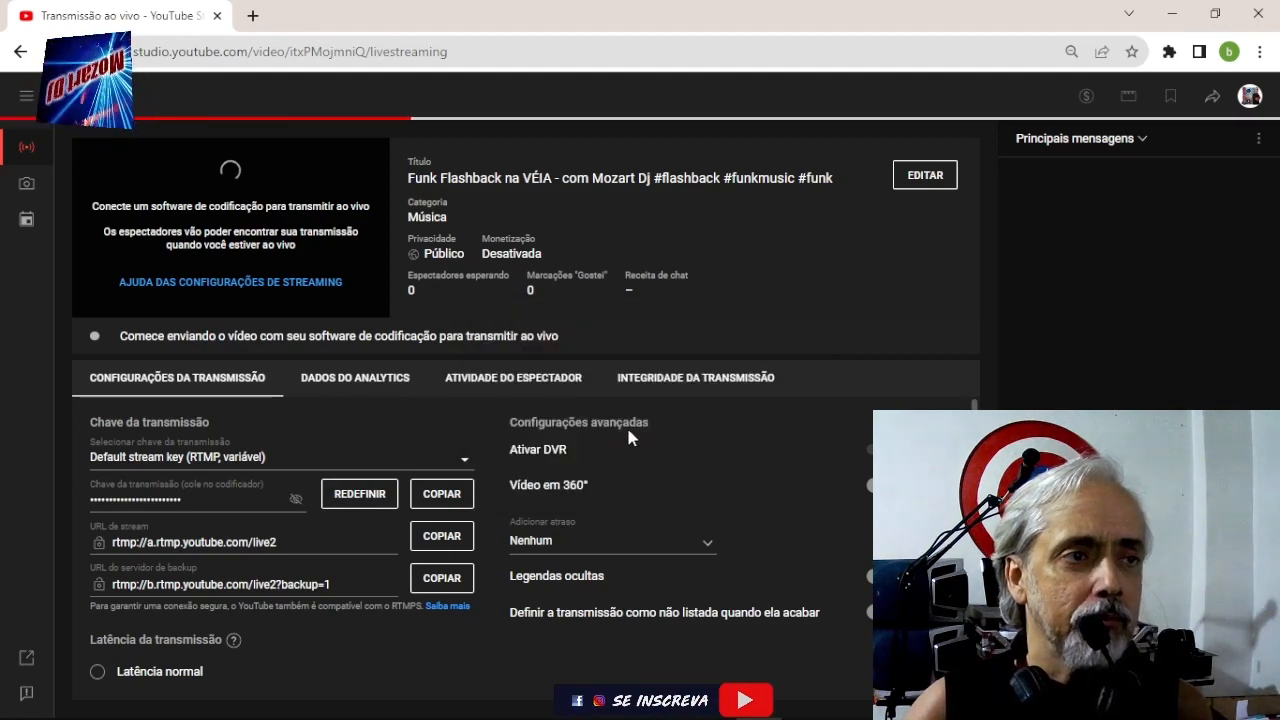
click(450, 500)
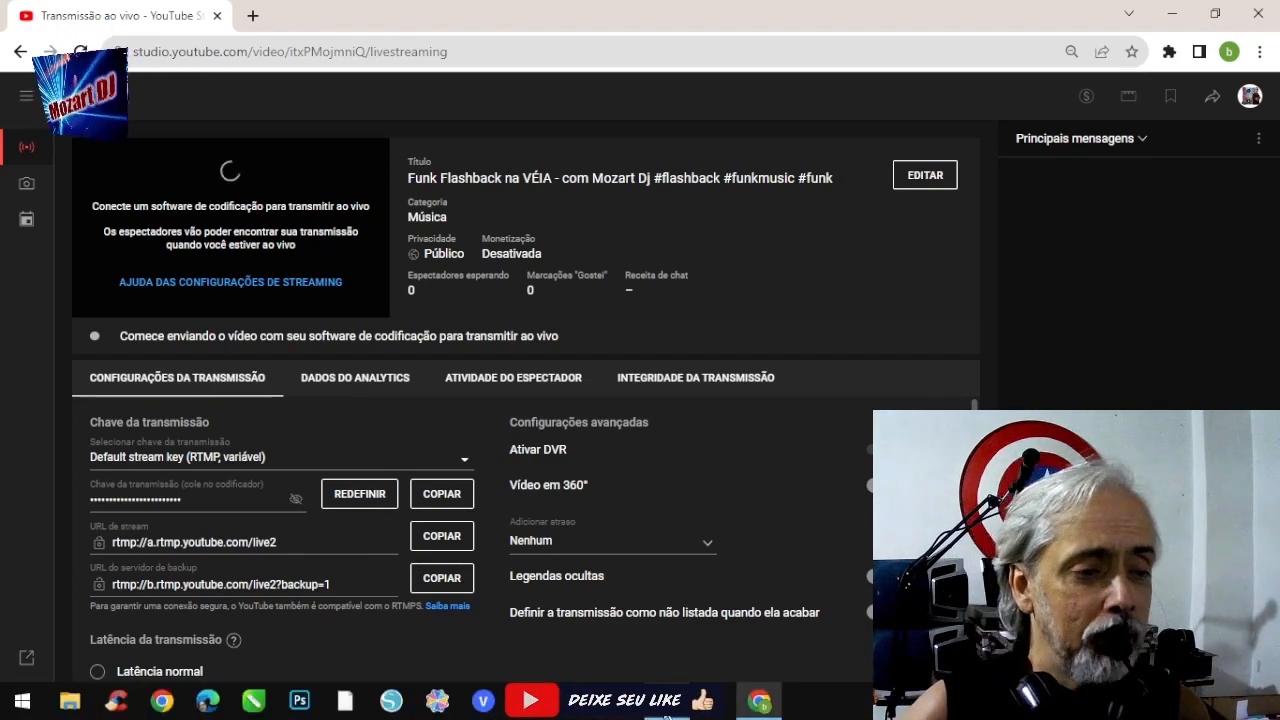
Switch to OBS Studio's stream settings and choose the YouTube - RTMPS service with the Primary YouTube ingest server
click(668, 703)
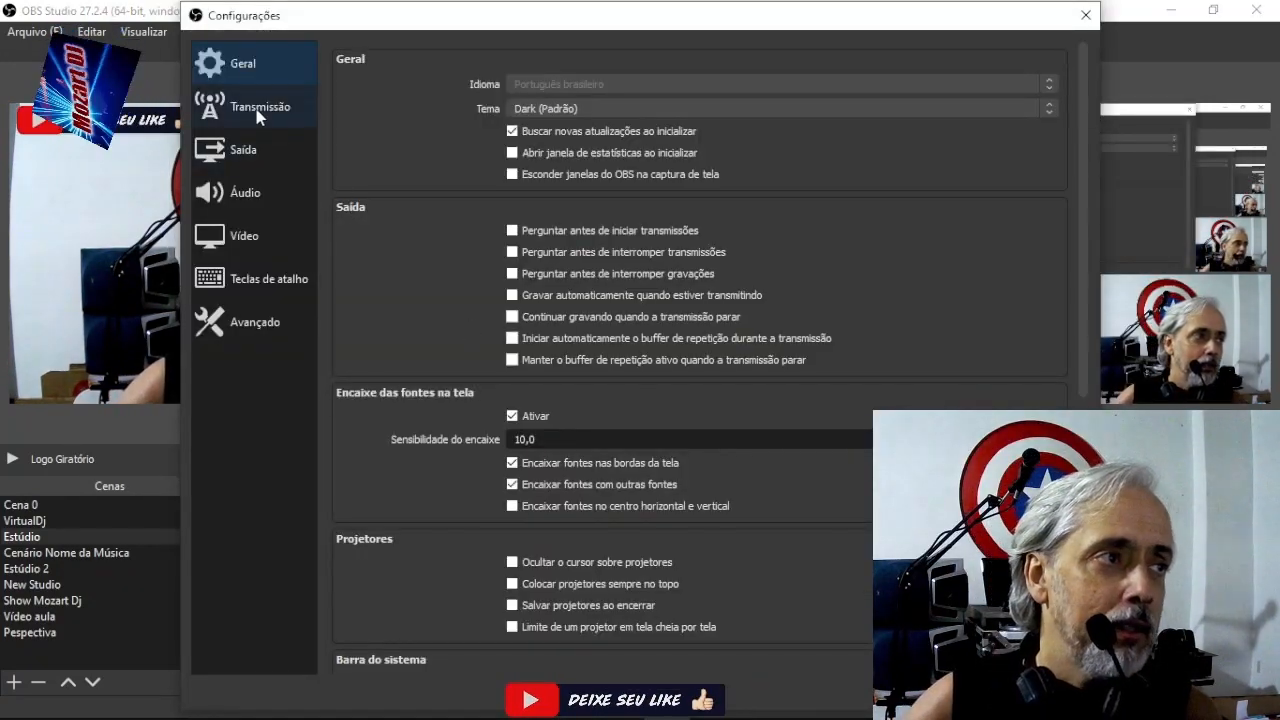
click(265, 109)
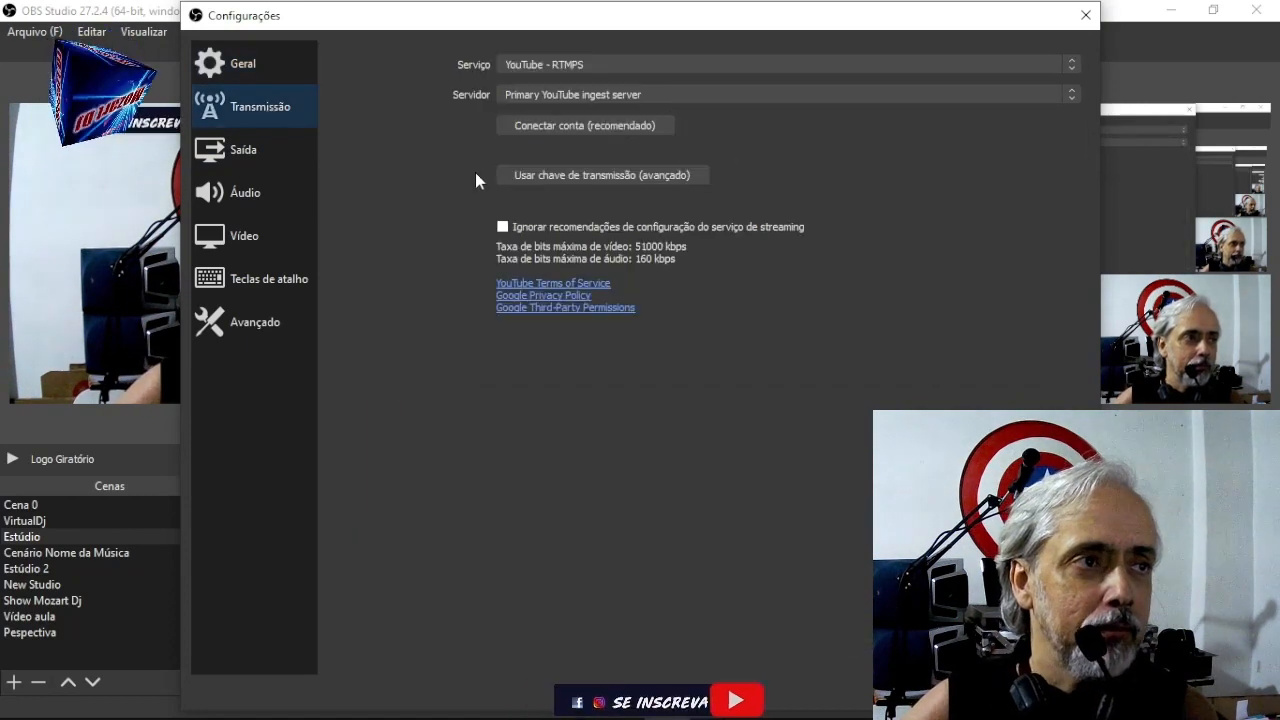
click(547, 94)
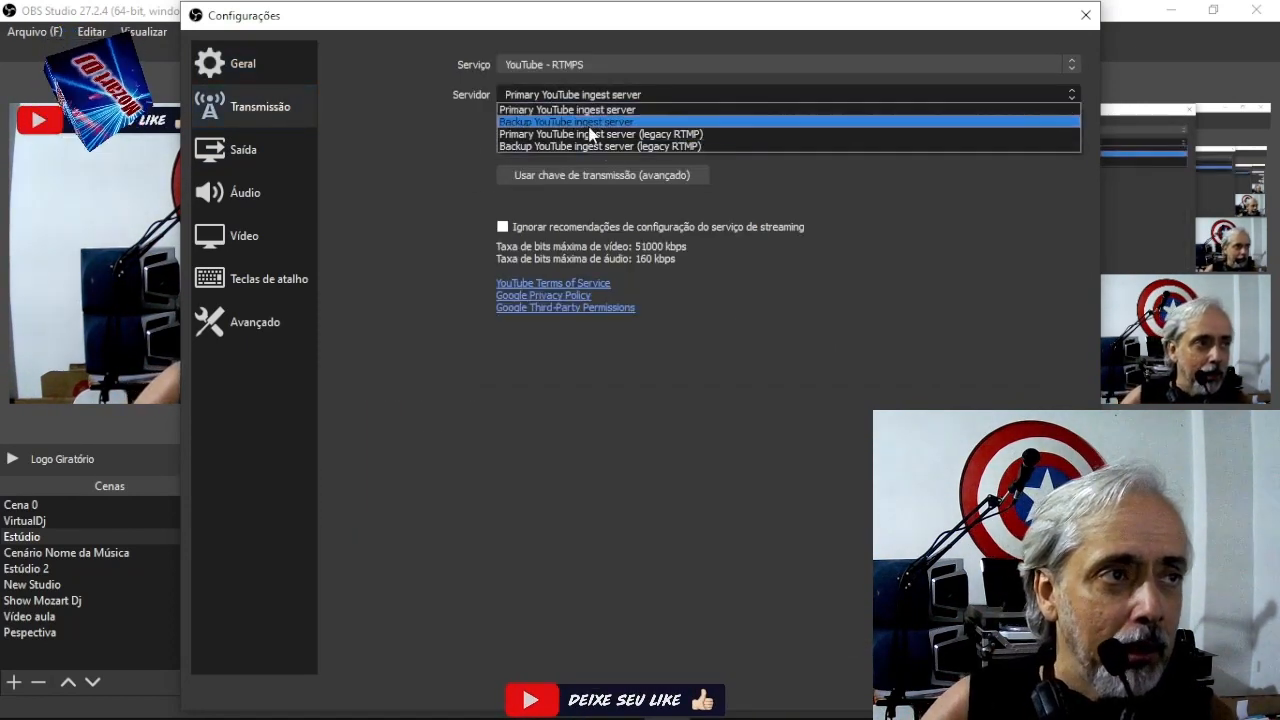
click(444, 117)
click(530, 68)
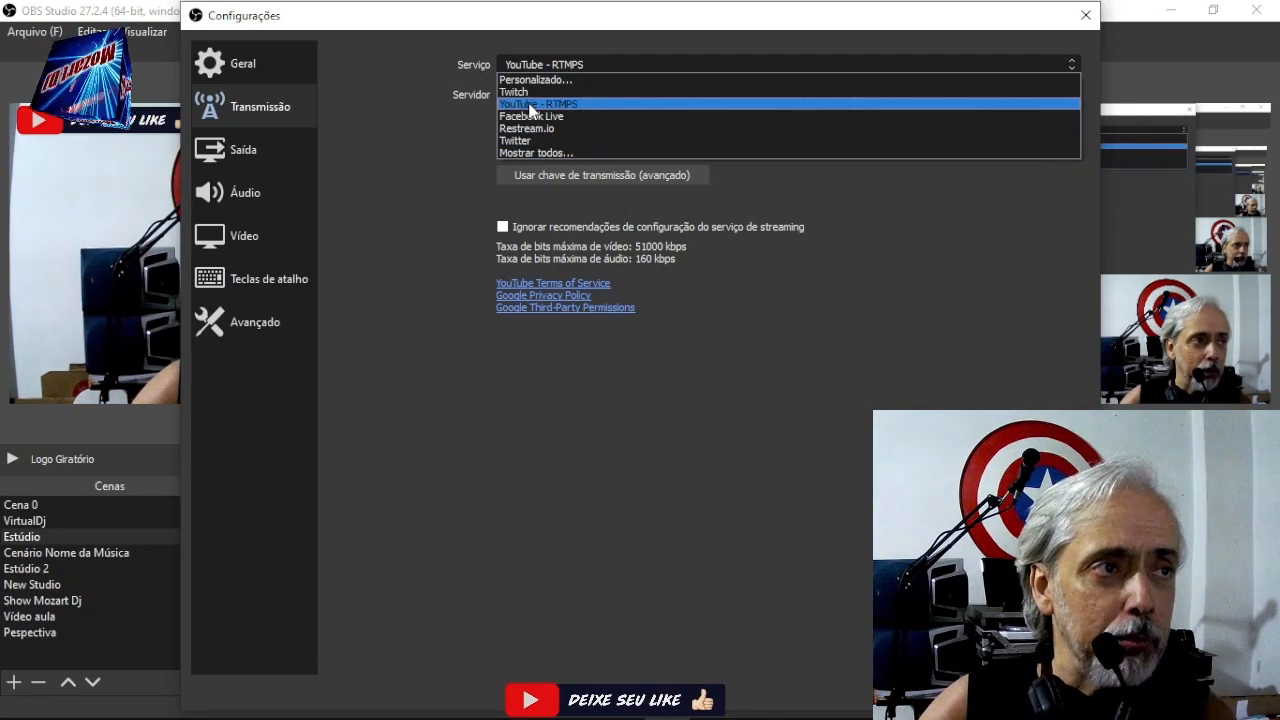
click(530, 106)
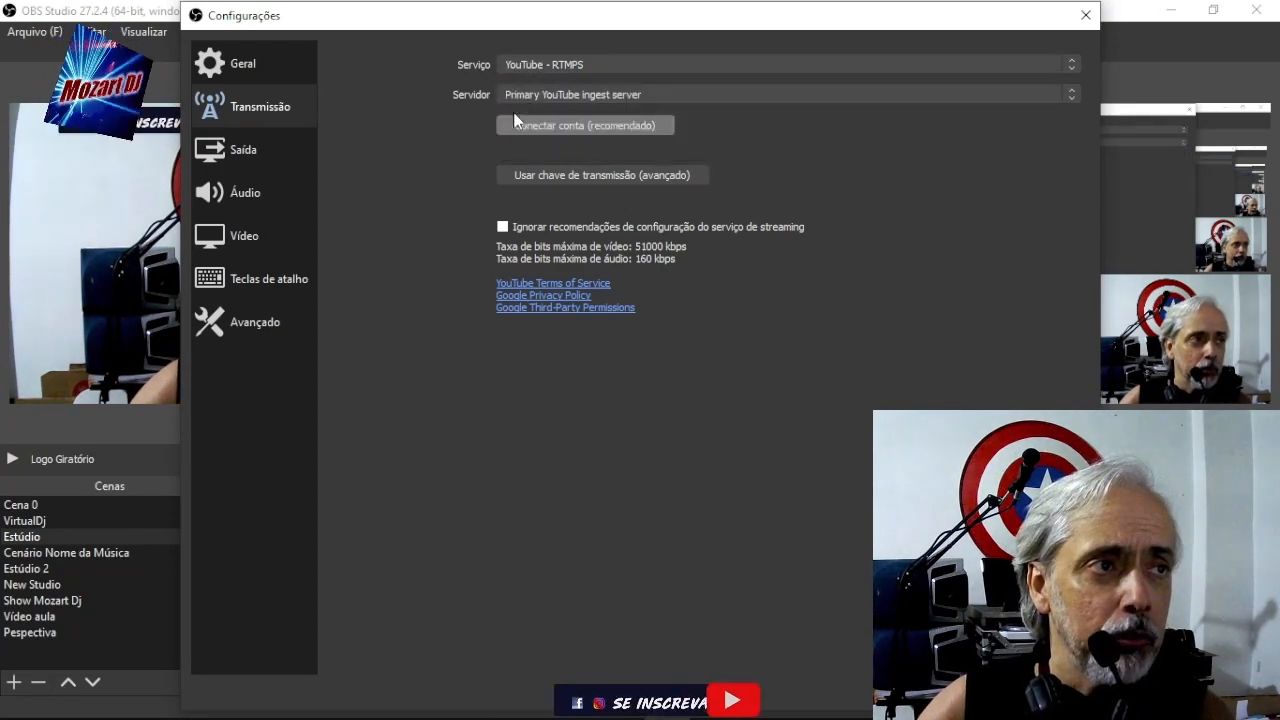
click(534, 96)
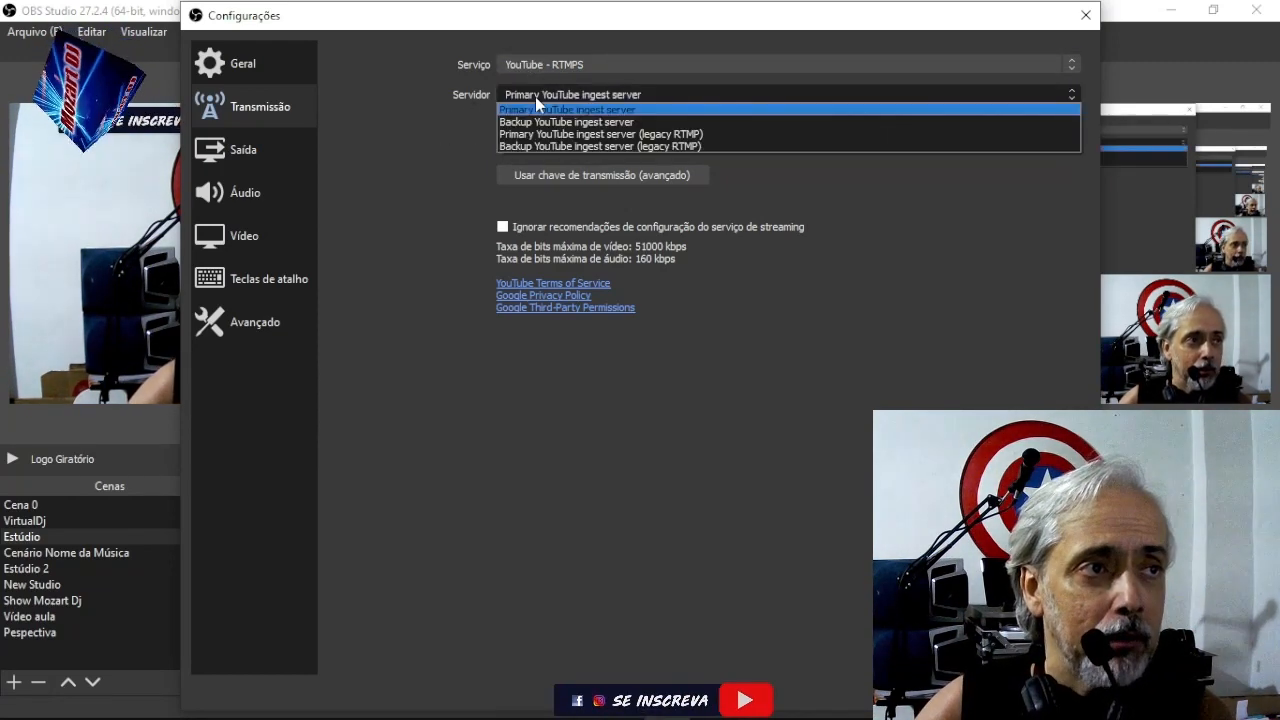
click(535, 97)
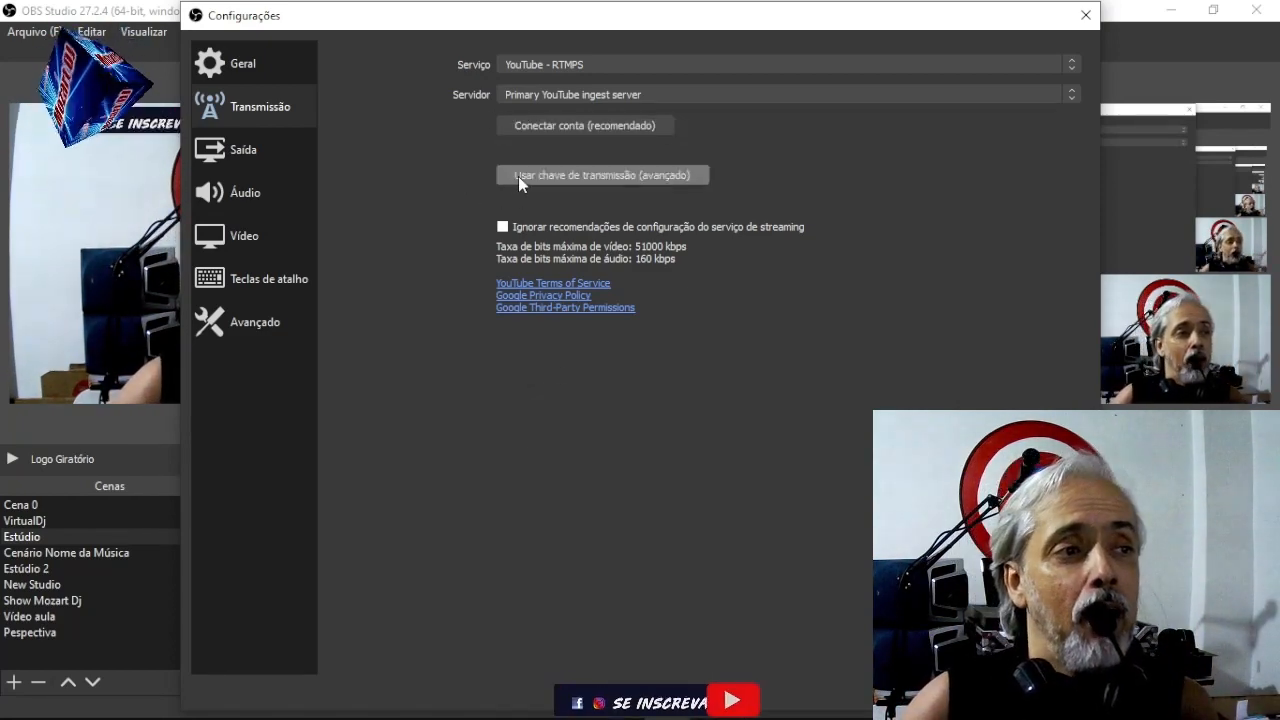
Choose to connect with a stream key and replace the stored key with the copied YouTube stream key
click(624, 176)
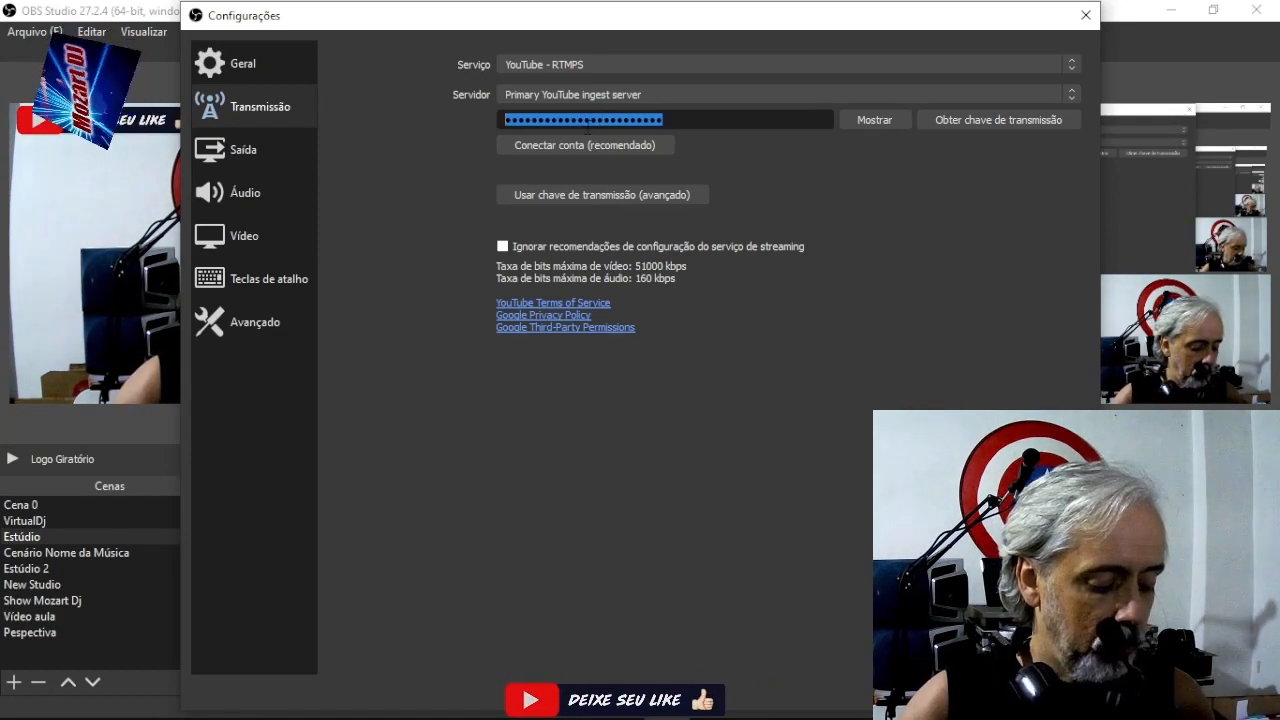
right_click(585, 120)
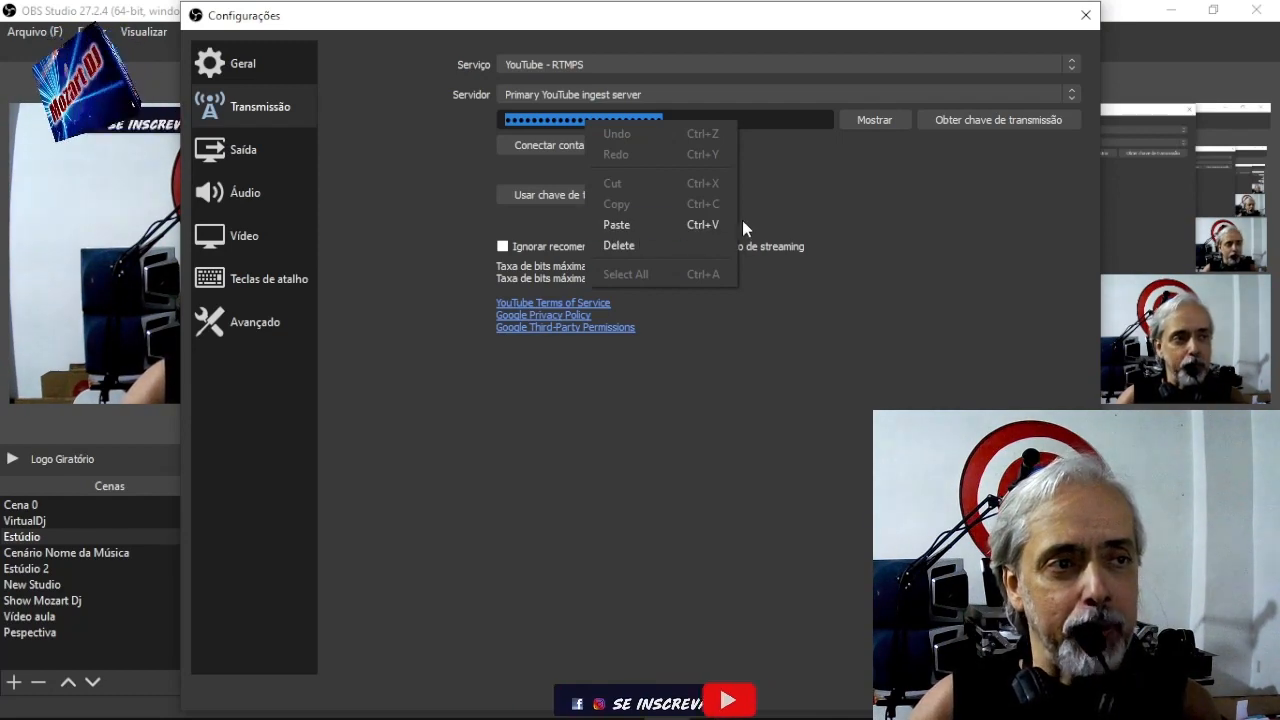
click(779, 223)
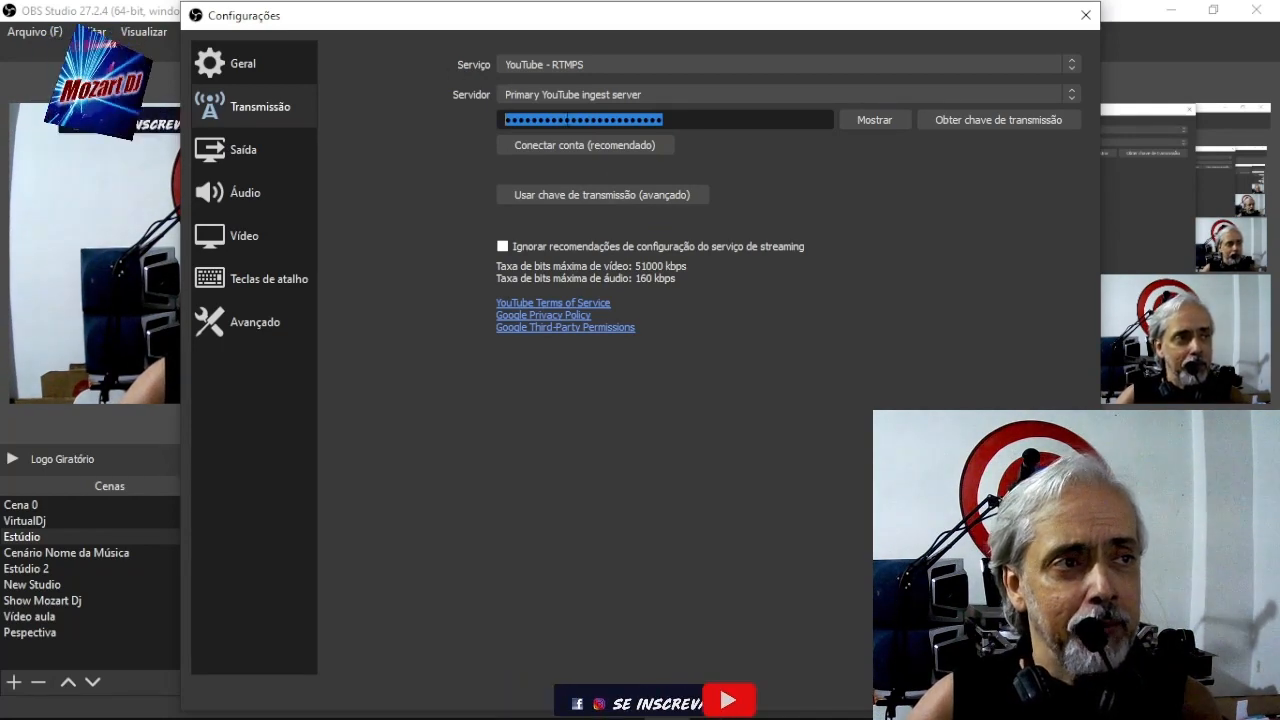
right_click(567, 119)
click(597, 222)
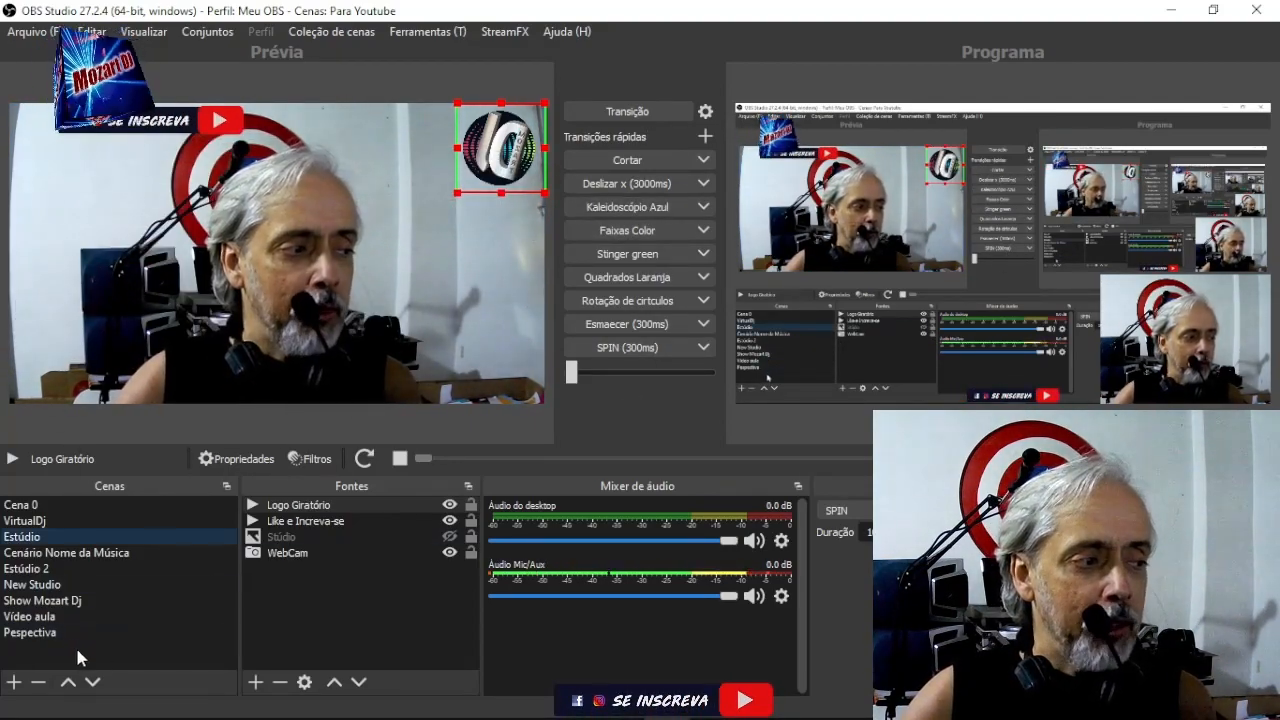
Add a new scene named demo
click(14, 682)
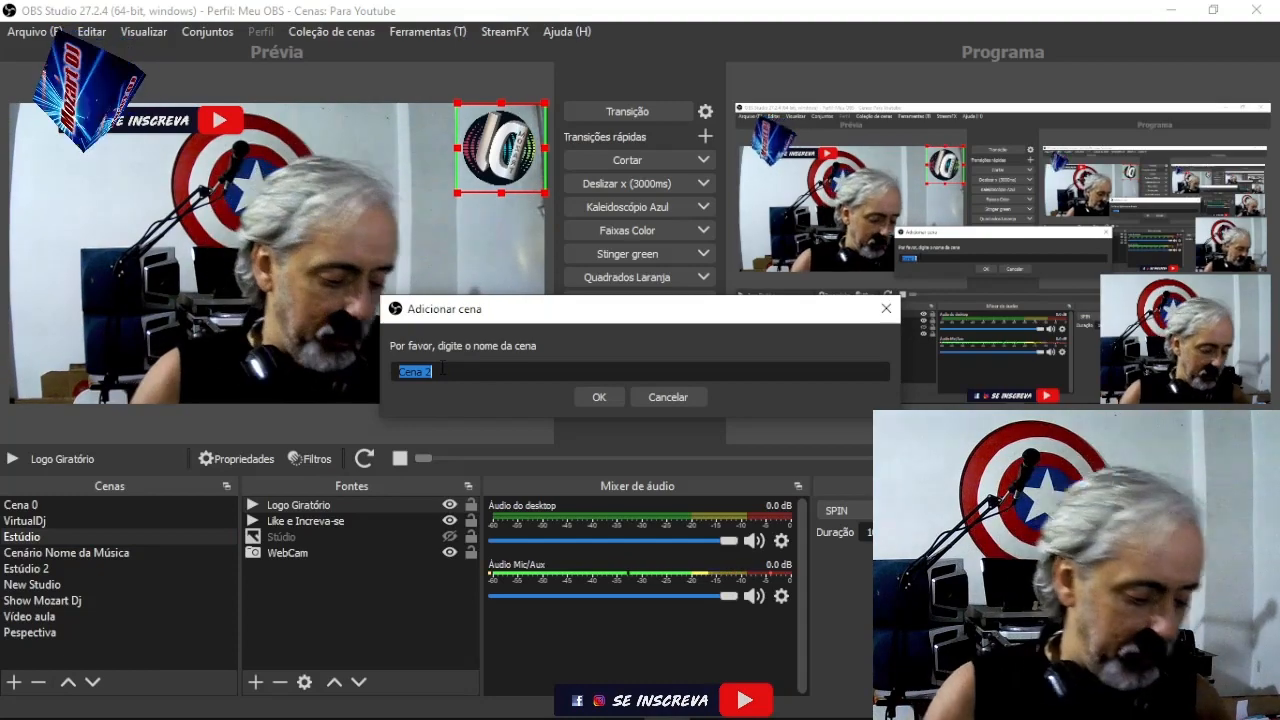
text(demo)
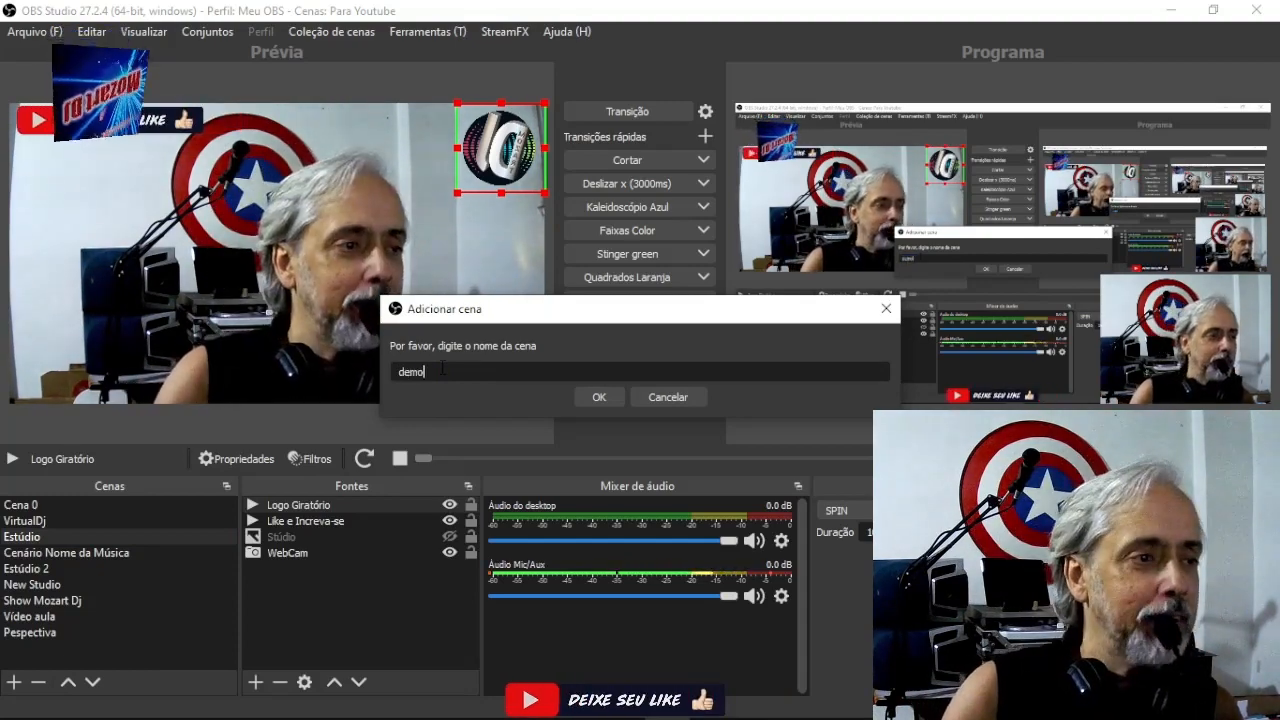
click(597, 397)
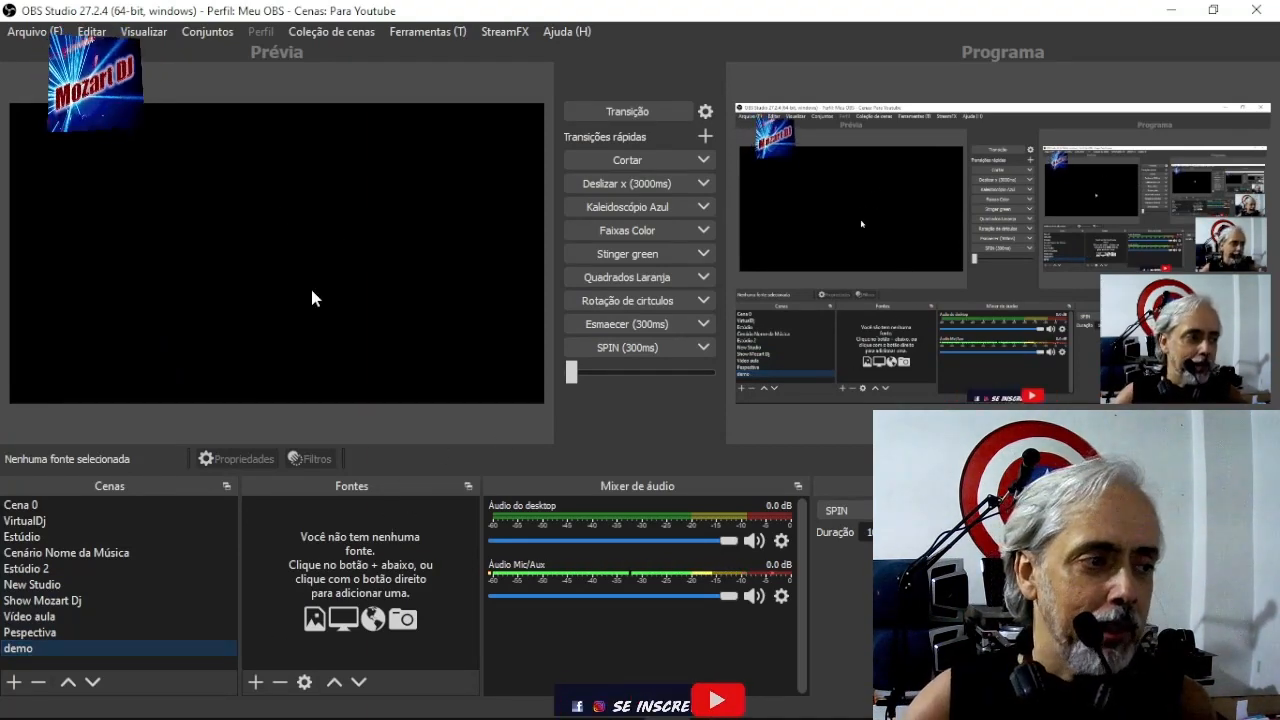
Try a newly created video capture source with the WEB CAM device in the demo scene and remove it again
click(255, 683)
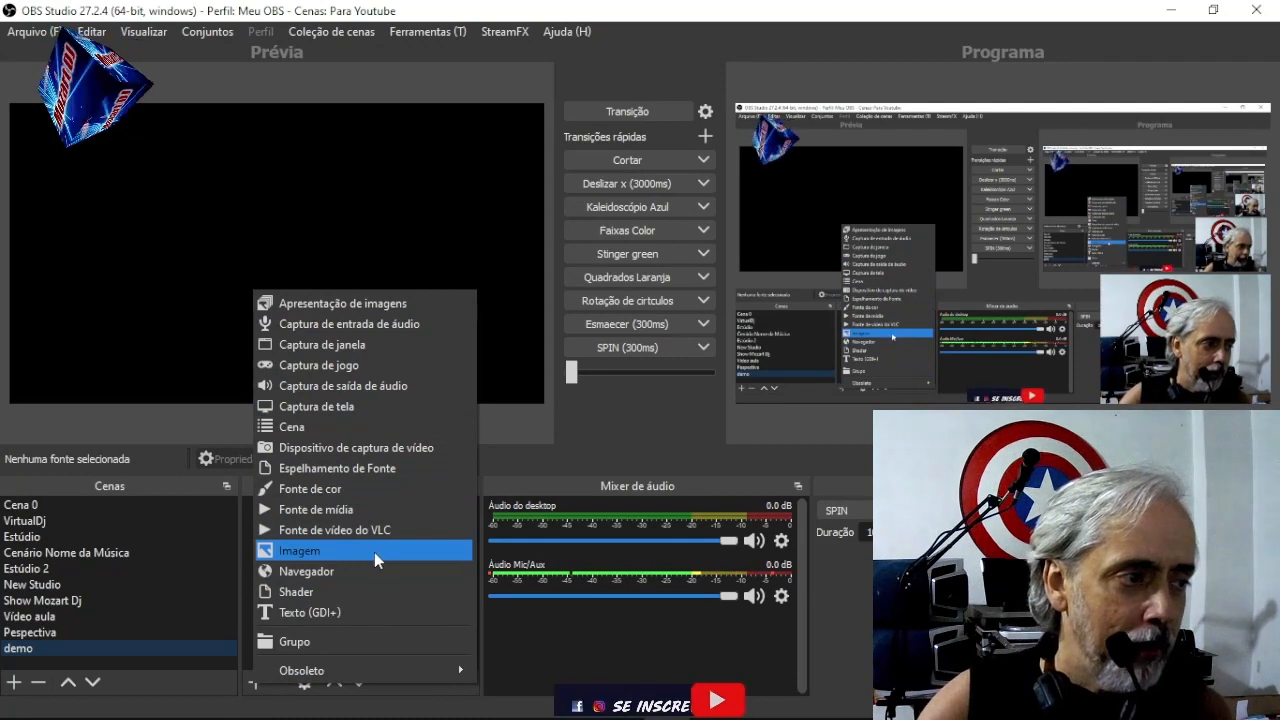
click(354, 448)
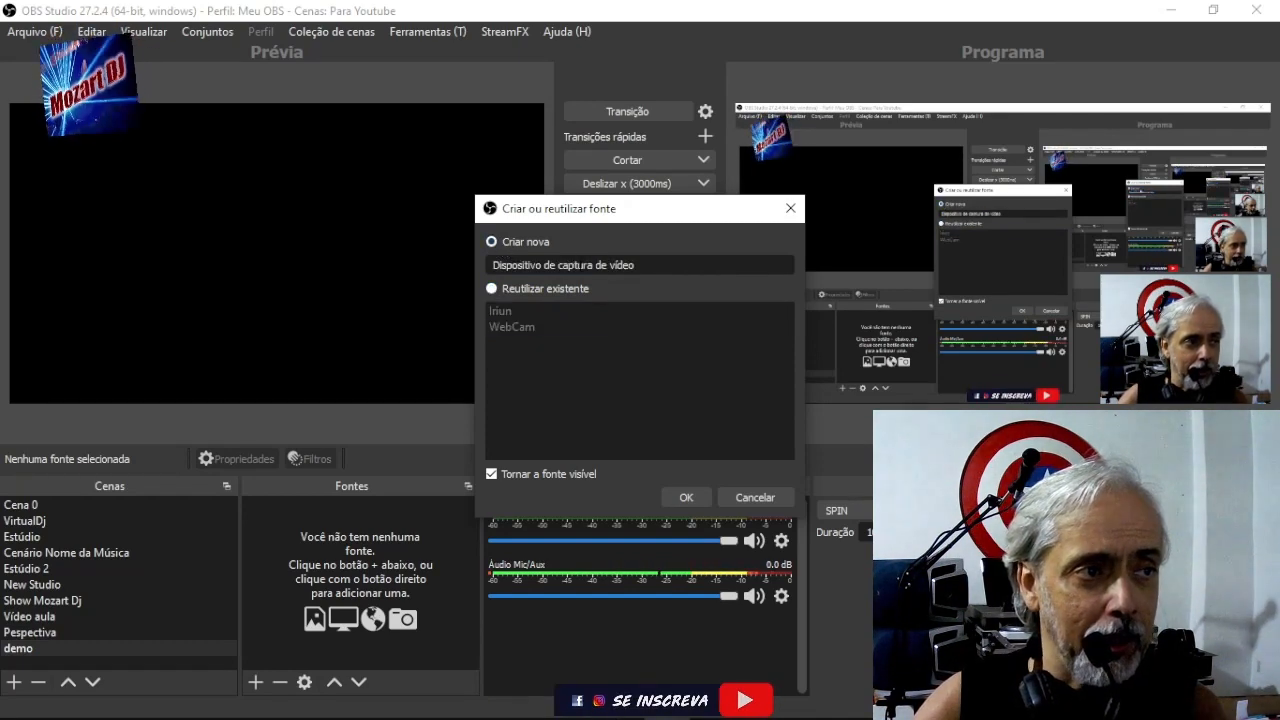
click(687, 497)
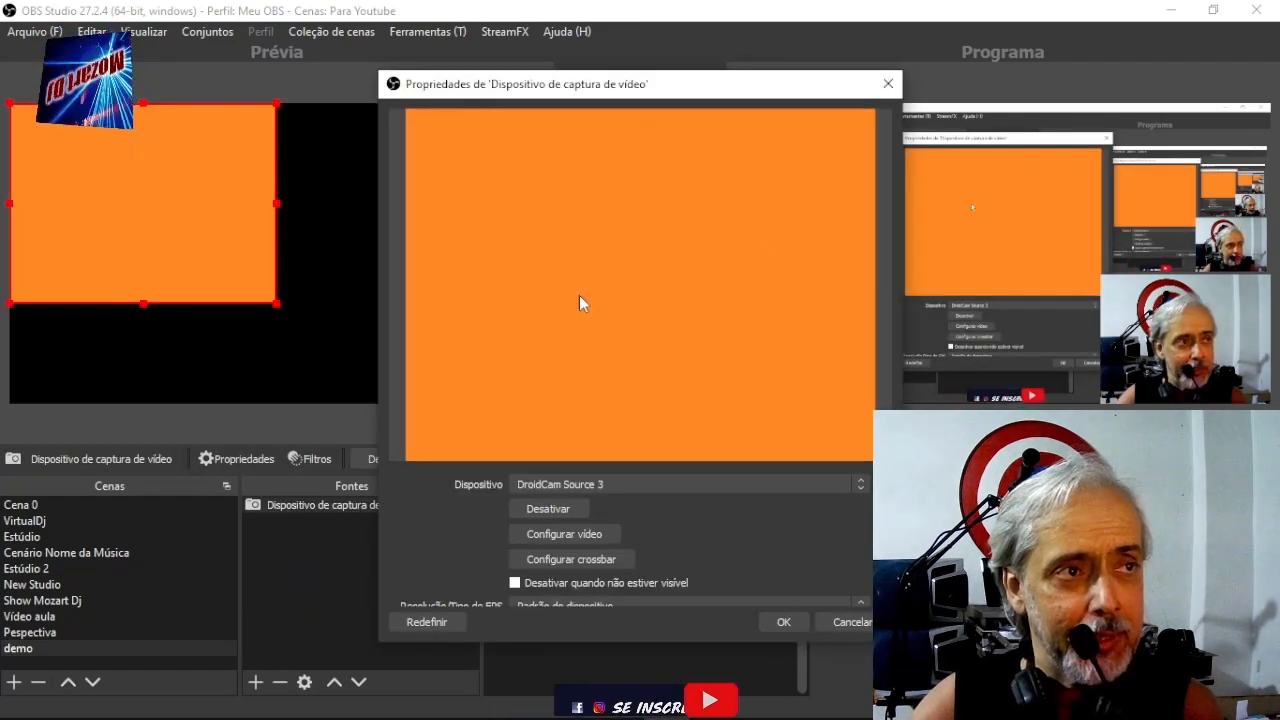
click(537, 484)
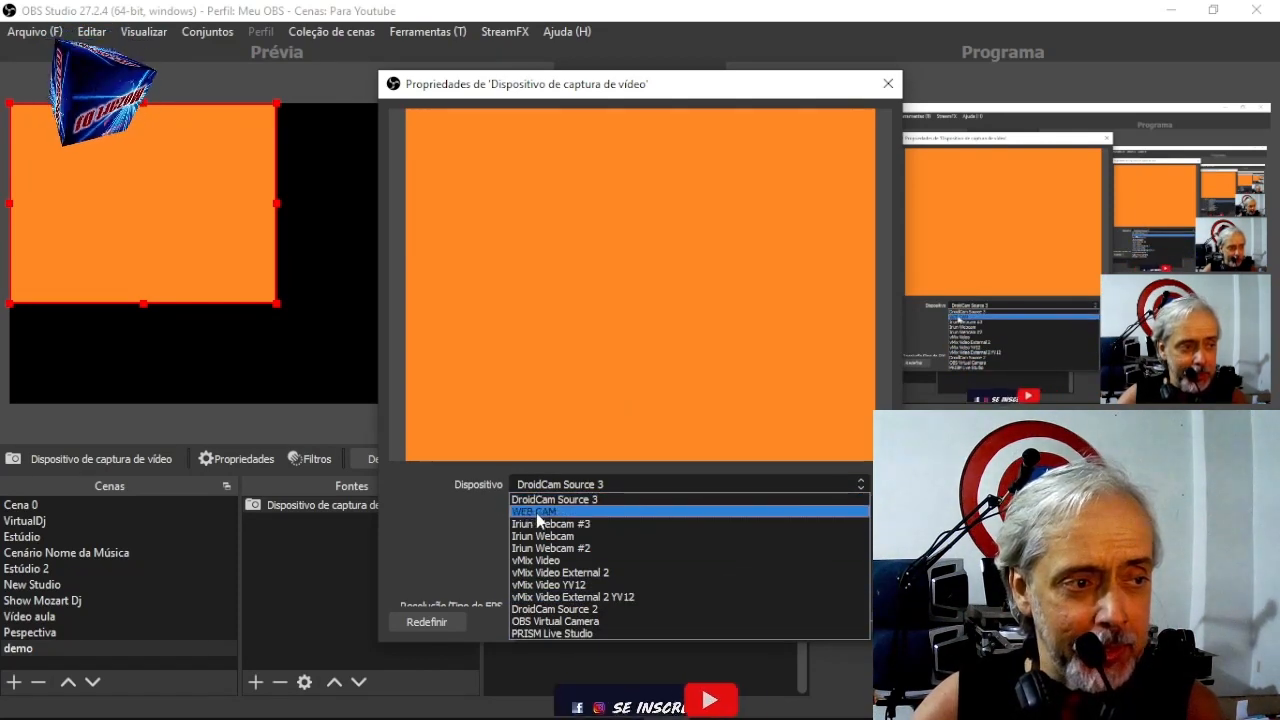
click(533, 512)
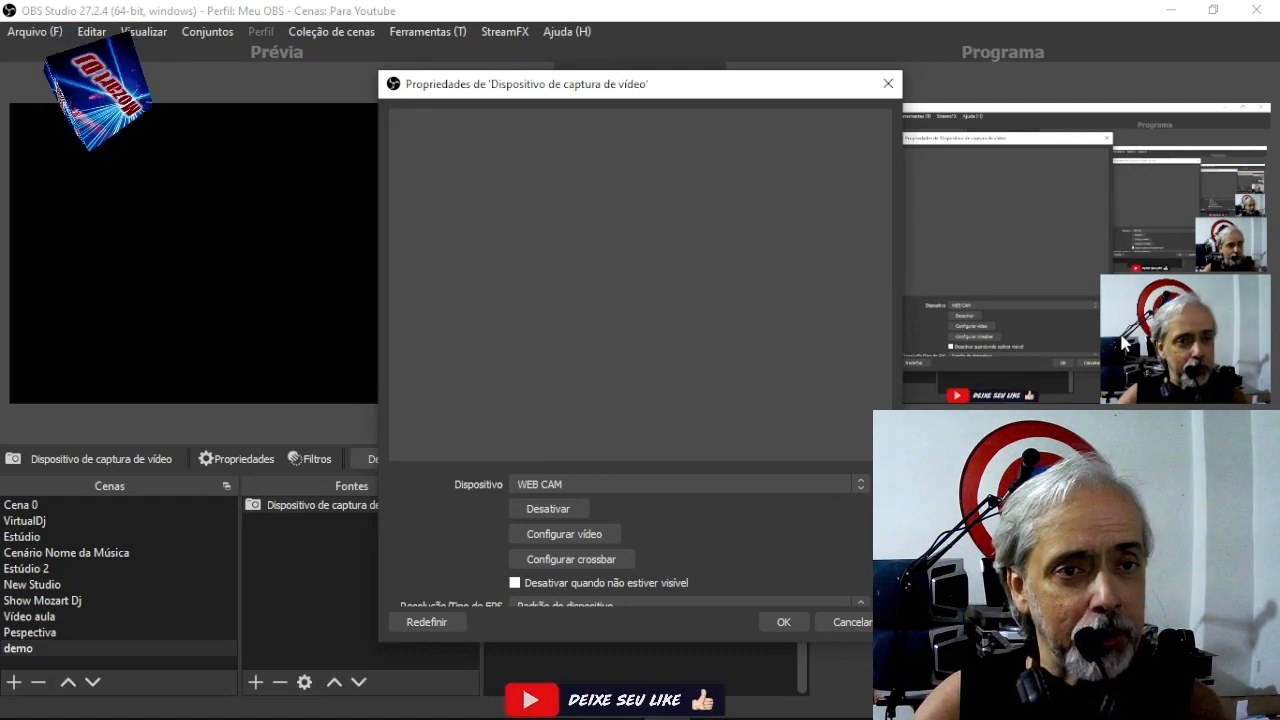
click(851, 622)
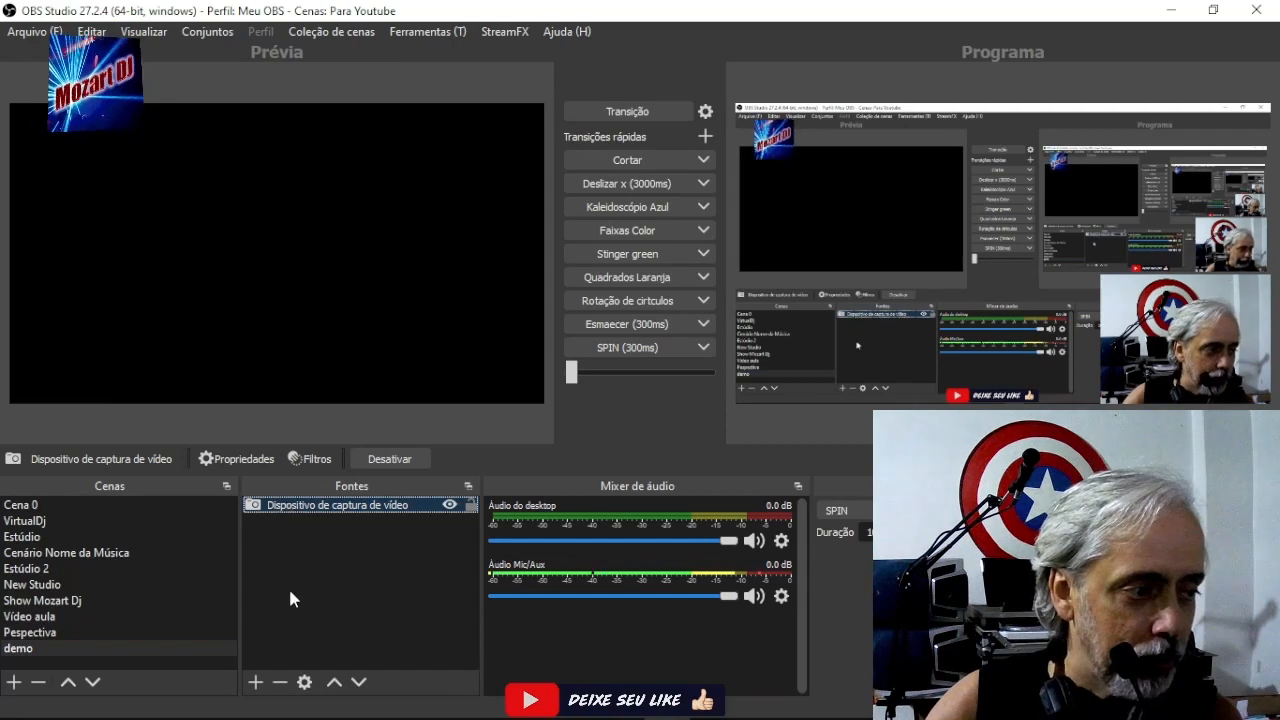
click(279, 685)
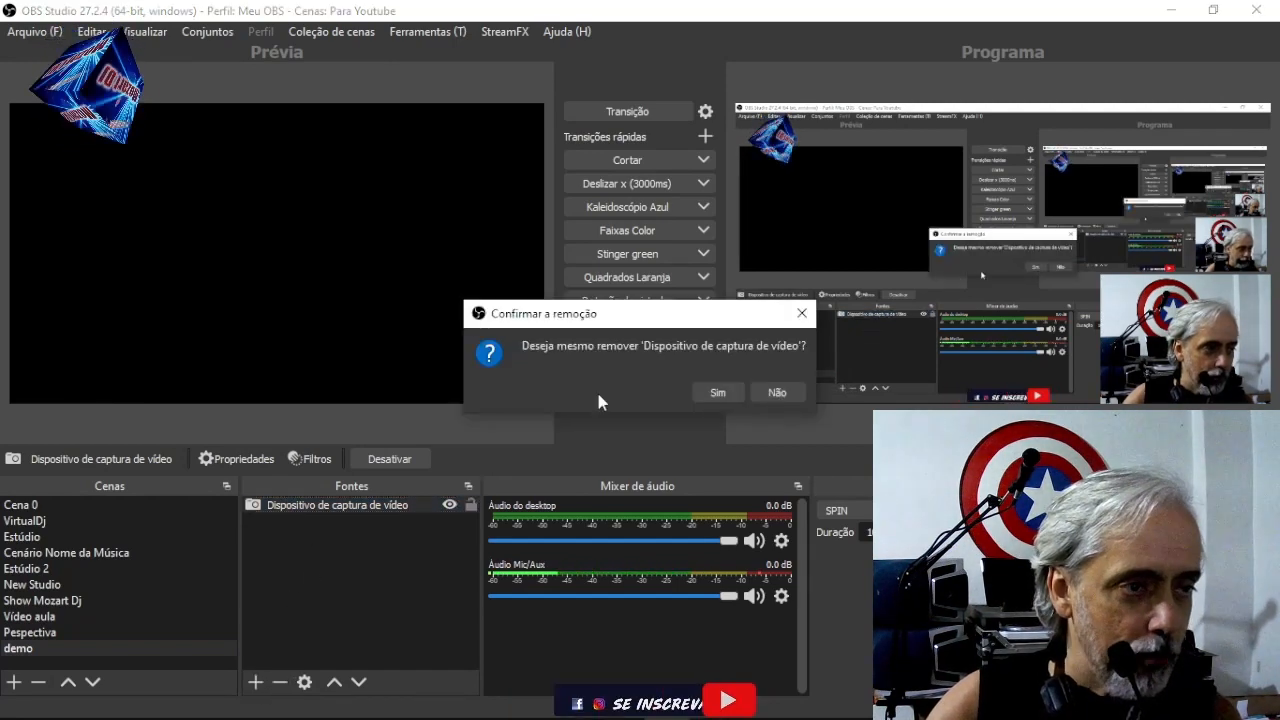
click(716, 393)
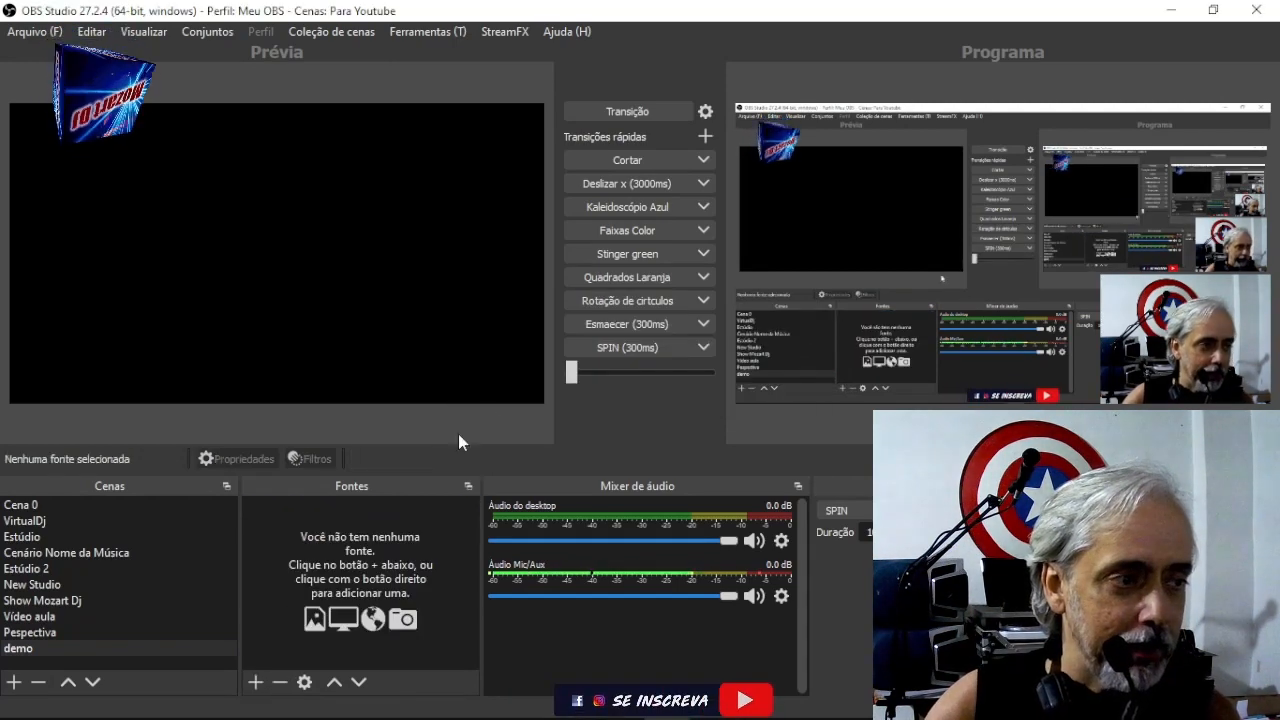
Add a video capture device to the demo scene by reusing the existing WebCam source
click(256, 683)
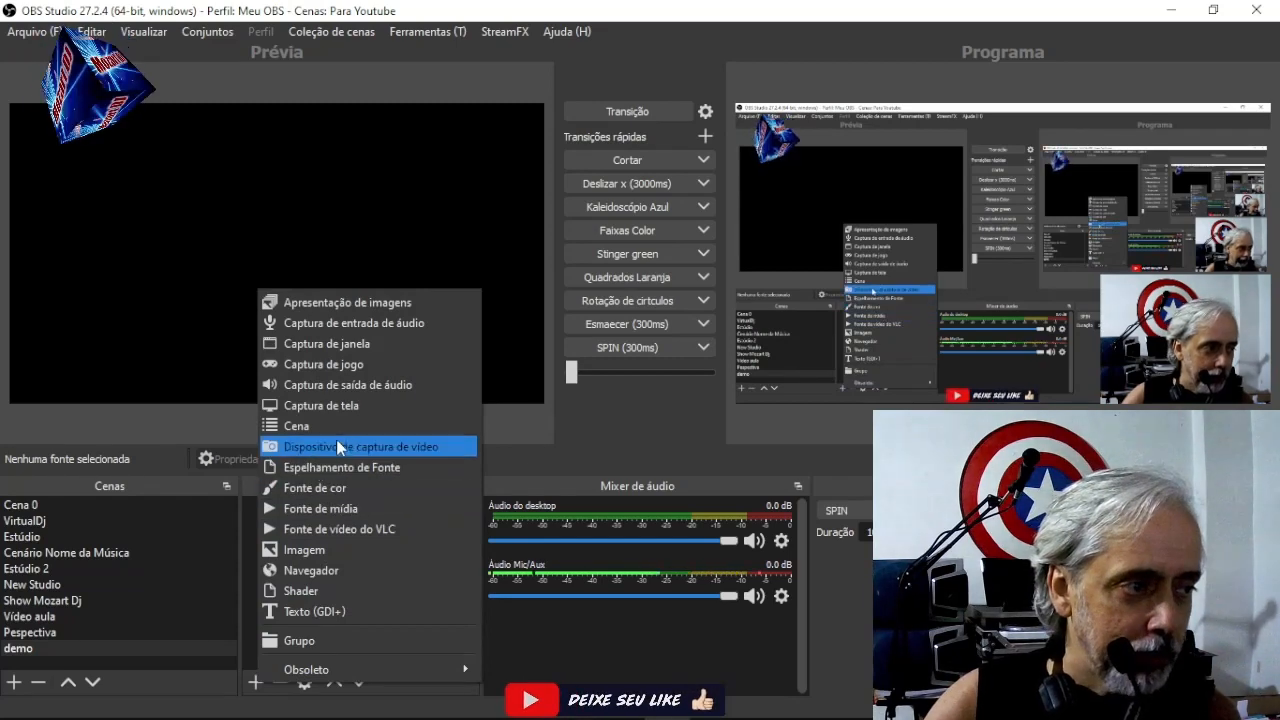
click(346, 446)
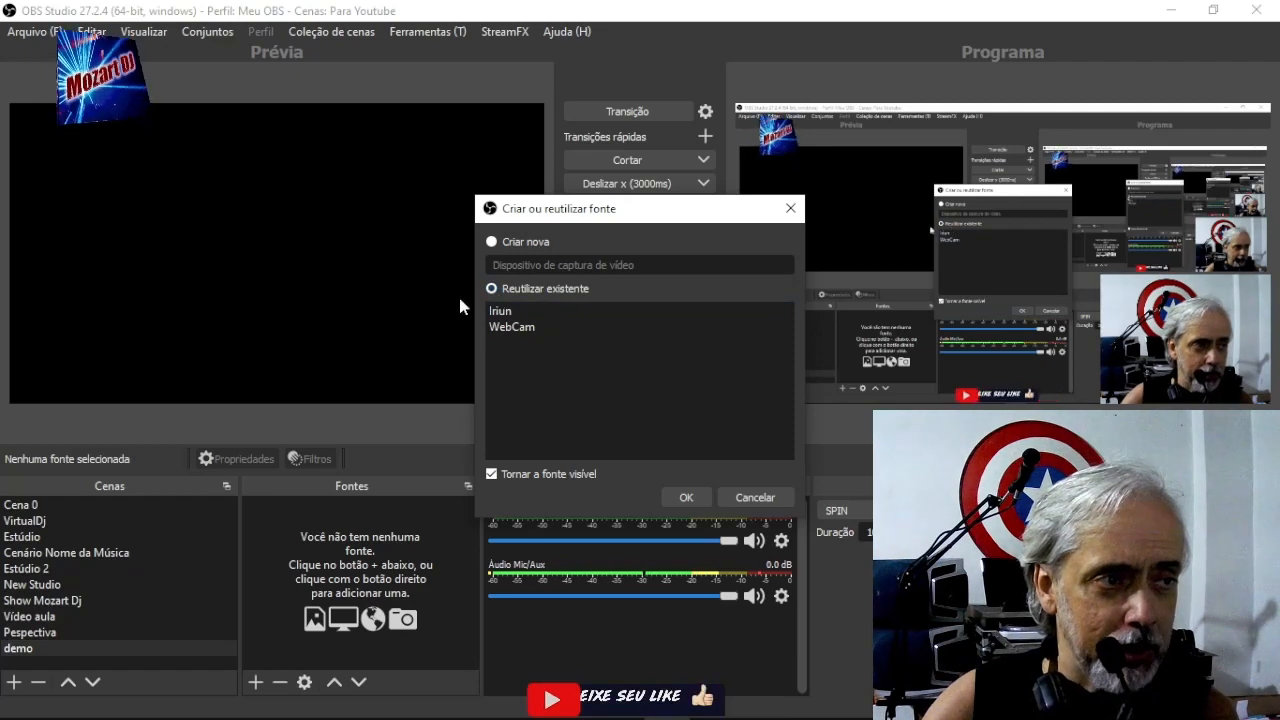
click(512, 327)
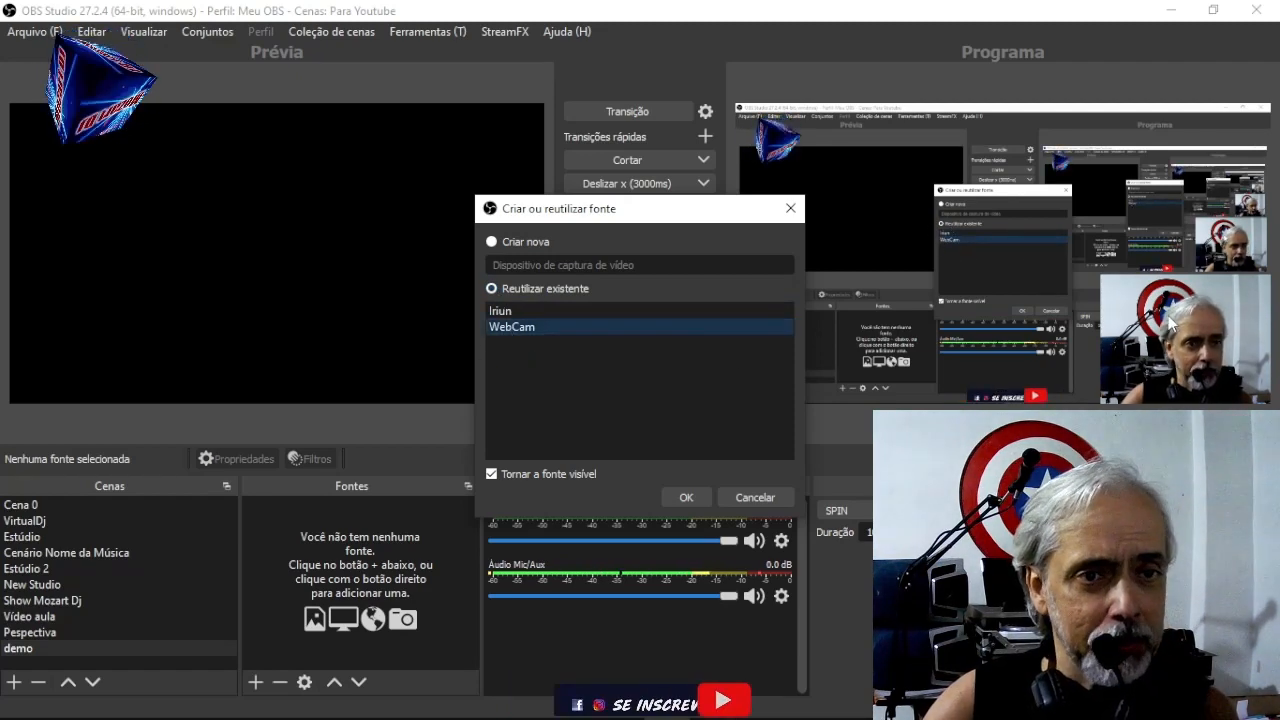
click(690, 500)
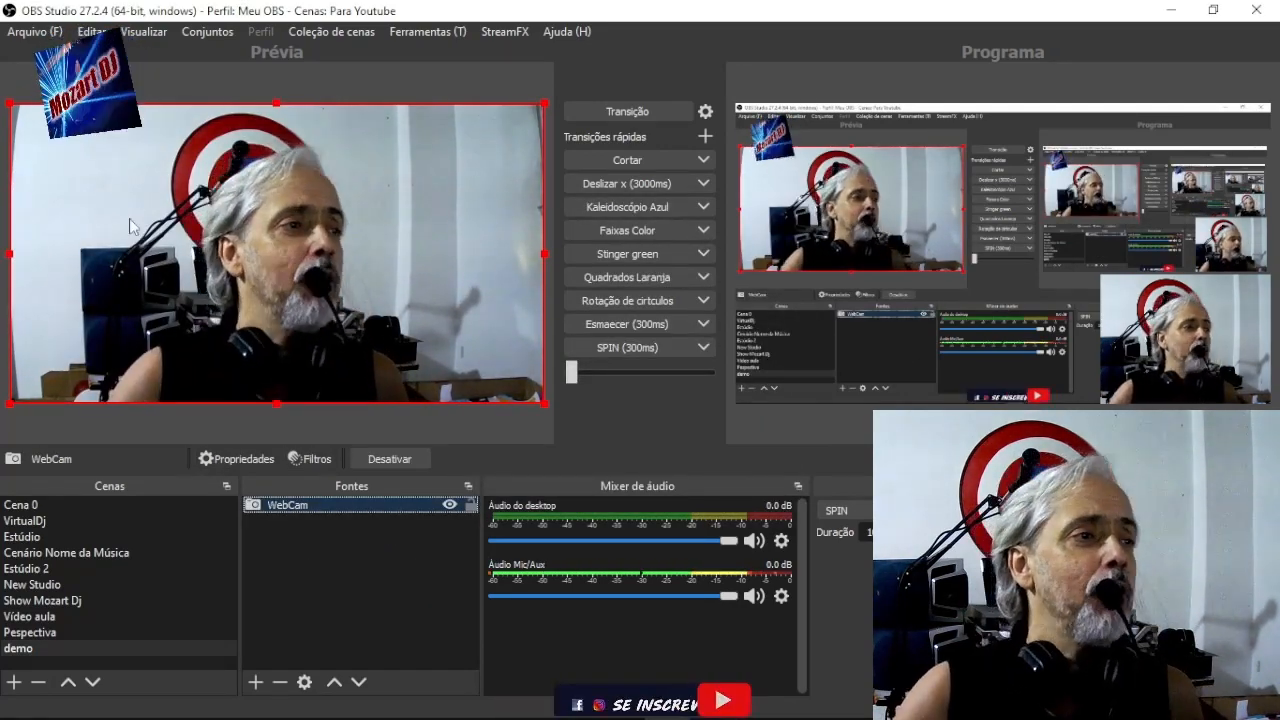
Shrink the WebCam source within the preview canvas and crop its left and right sides around the presenter
drag(10, 103, 166, 298)
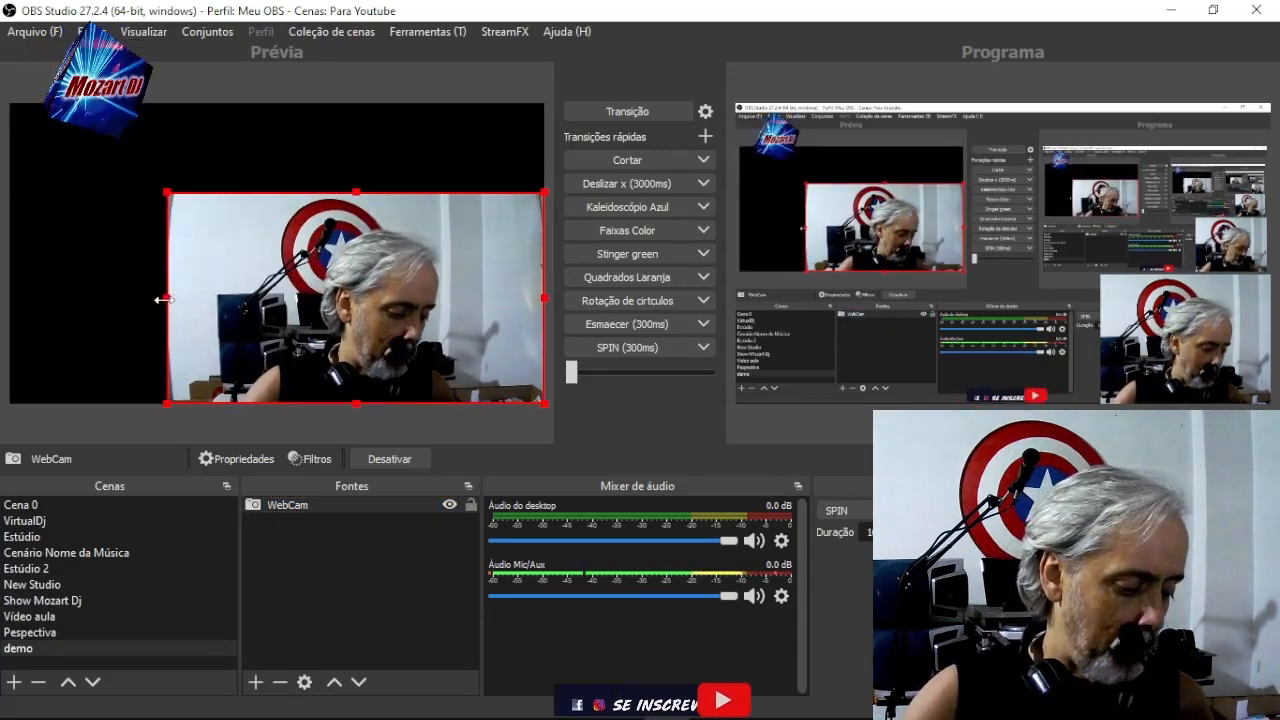
drag(162, 299, 270, 298)
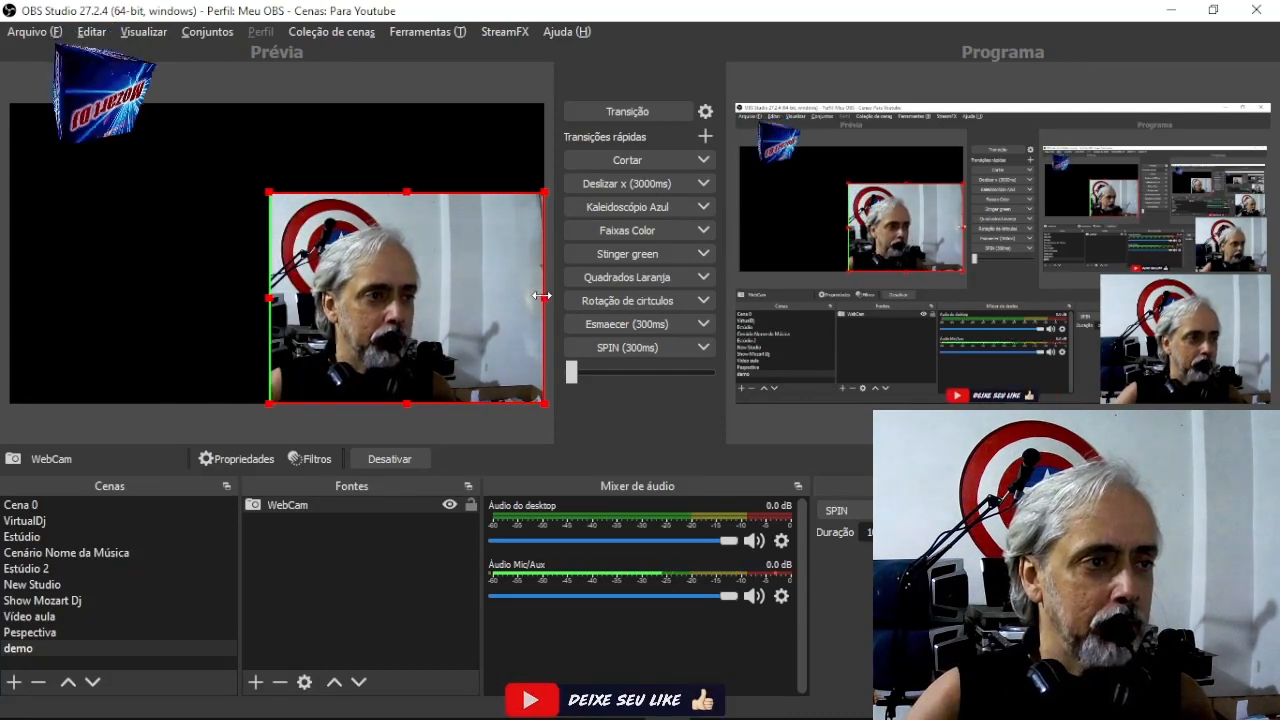
drag(541, 296, 447, 297)
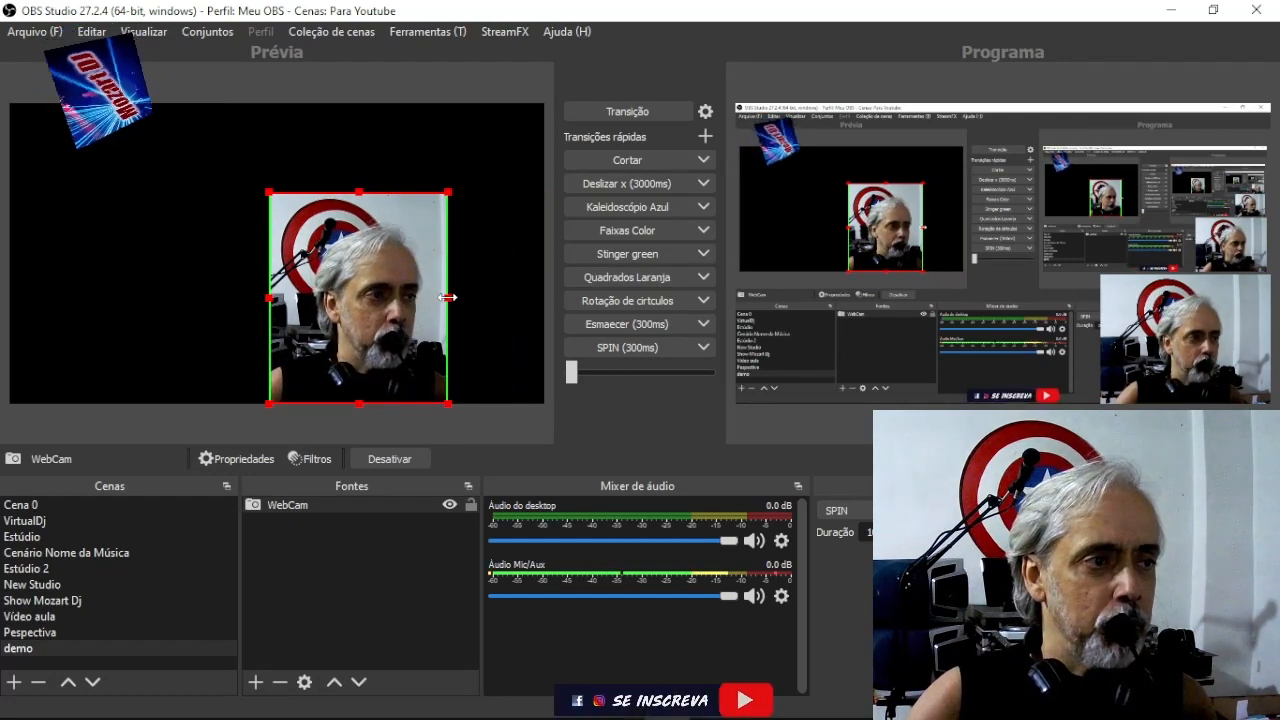
mouse_move(447, 297)
mouse_down()
mouse_move(514, 300)
mouse_move(408, 302)
mouse_move(456, 316)
mouse_up()
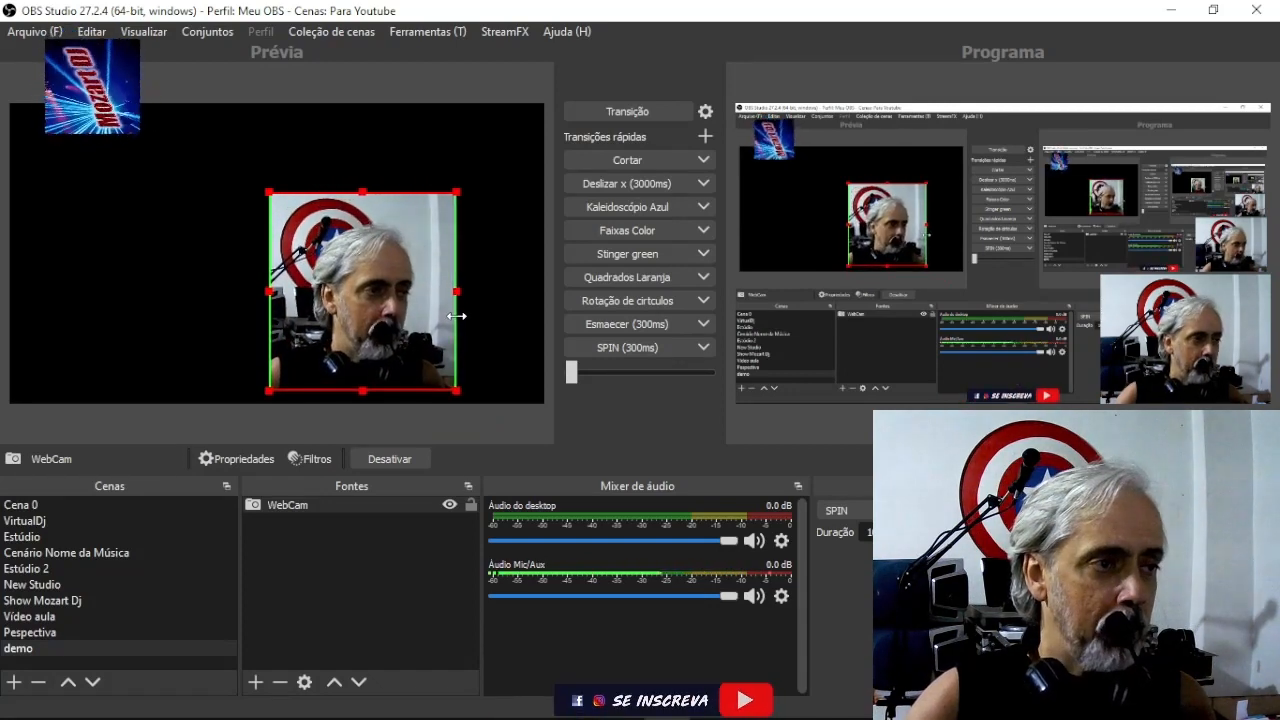
Reset the WebCam source's transform to clear its resizing and cropping
right_click(353, 272)
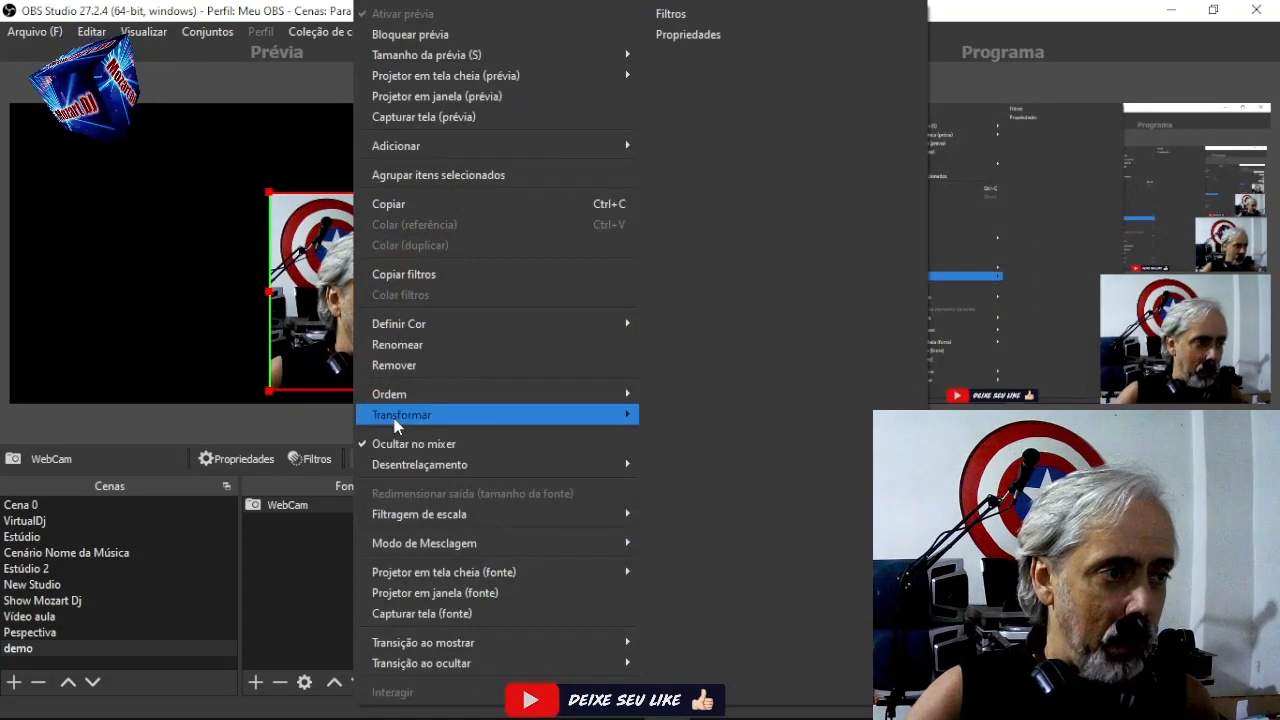
mouse_move(397, 423)
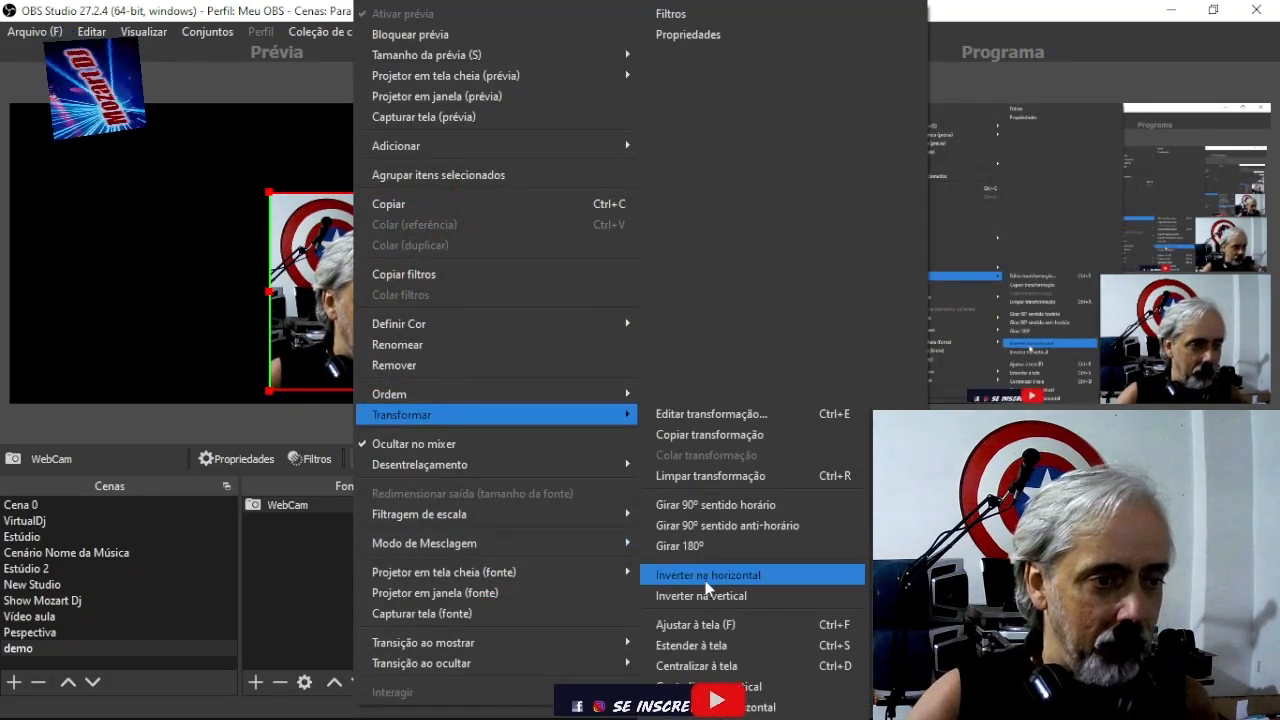
click(686, 478)
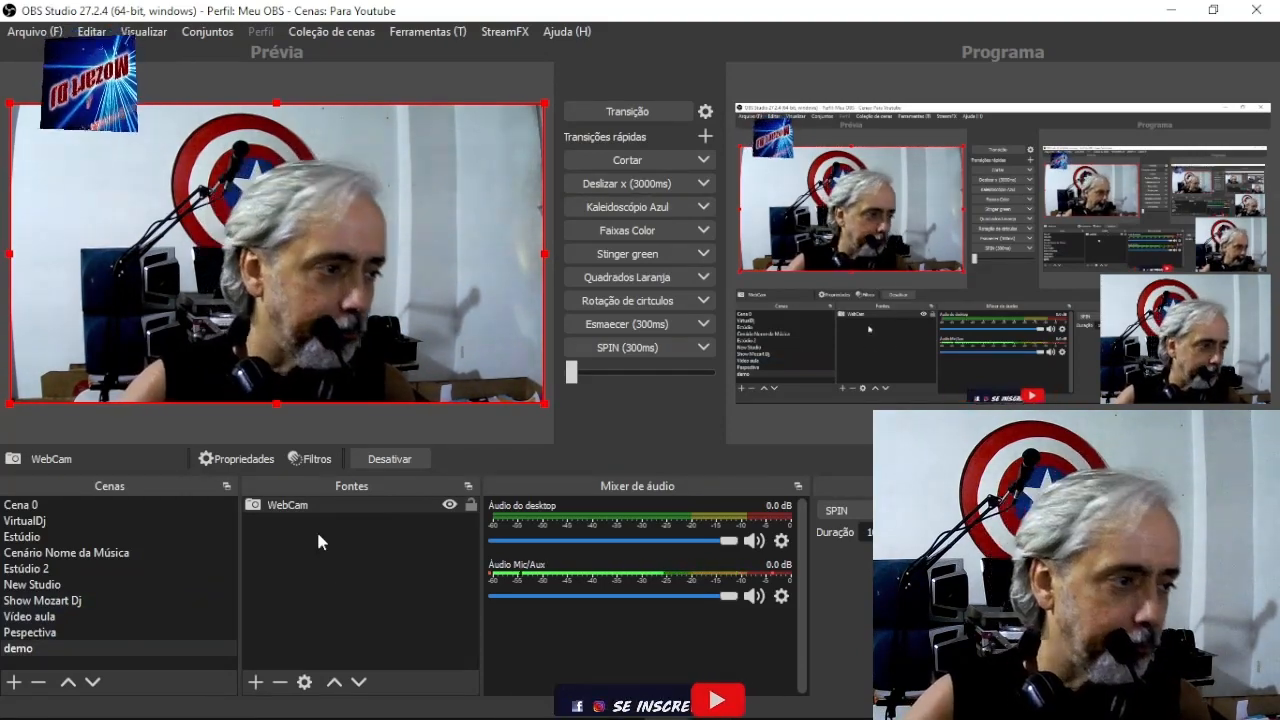
Create a new media source (Fonte de mídia) with its default name in the demo scene
click(255, 683)
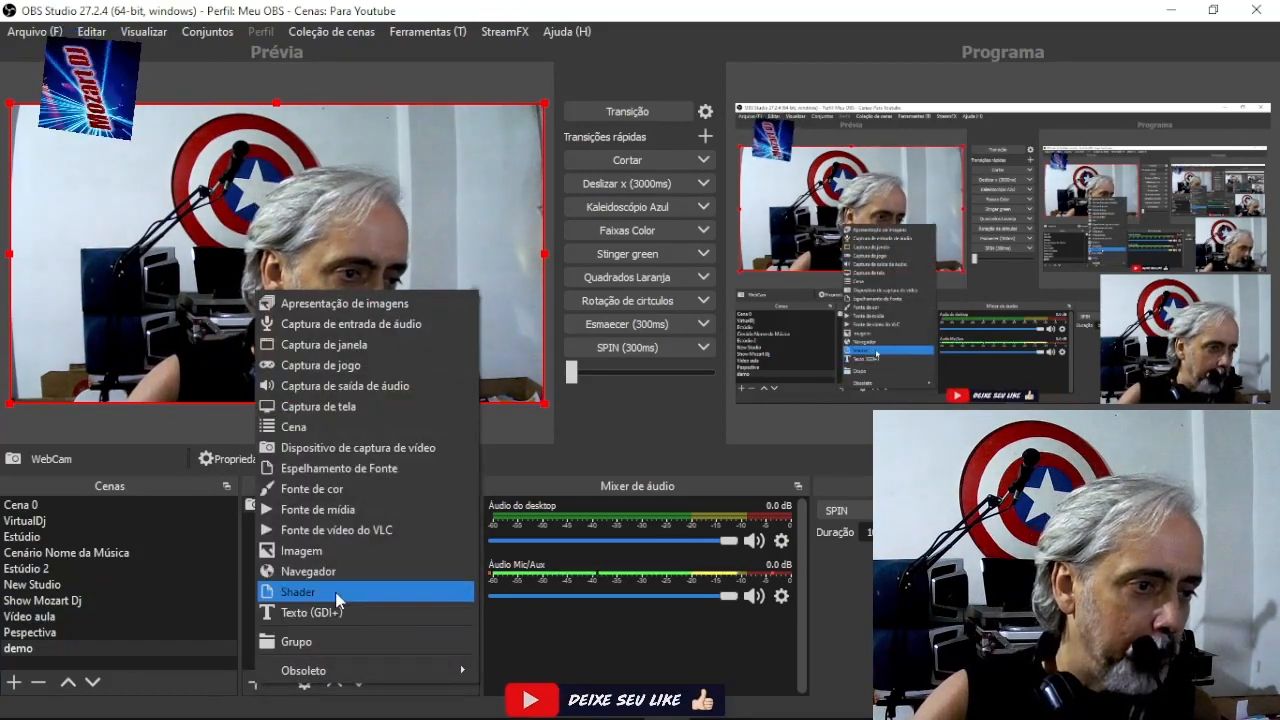
click(318, 510)
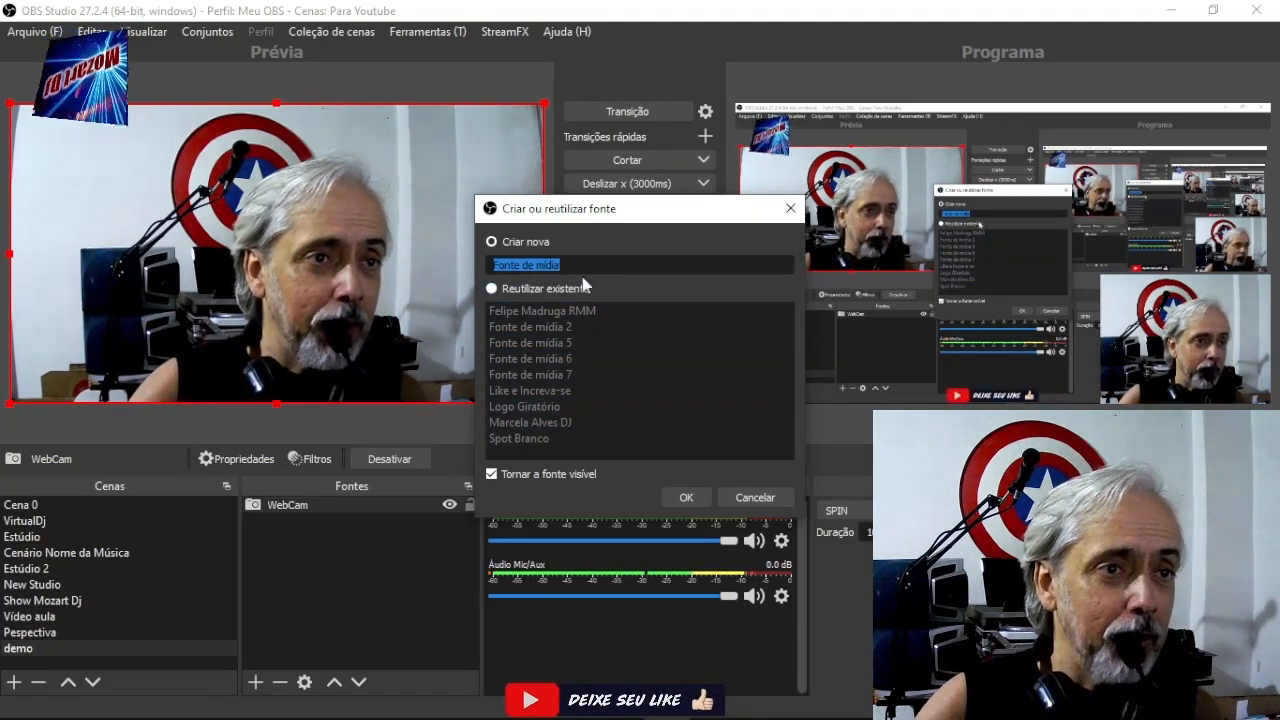
click(688, 498)
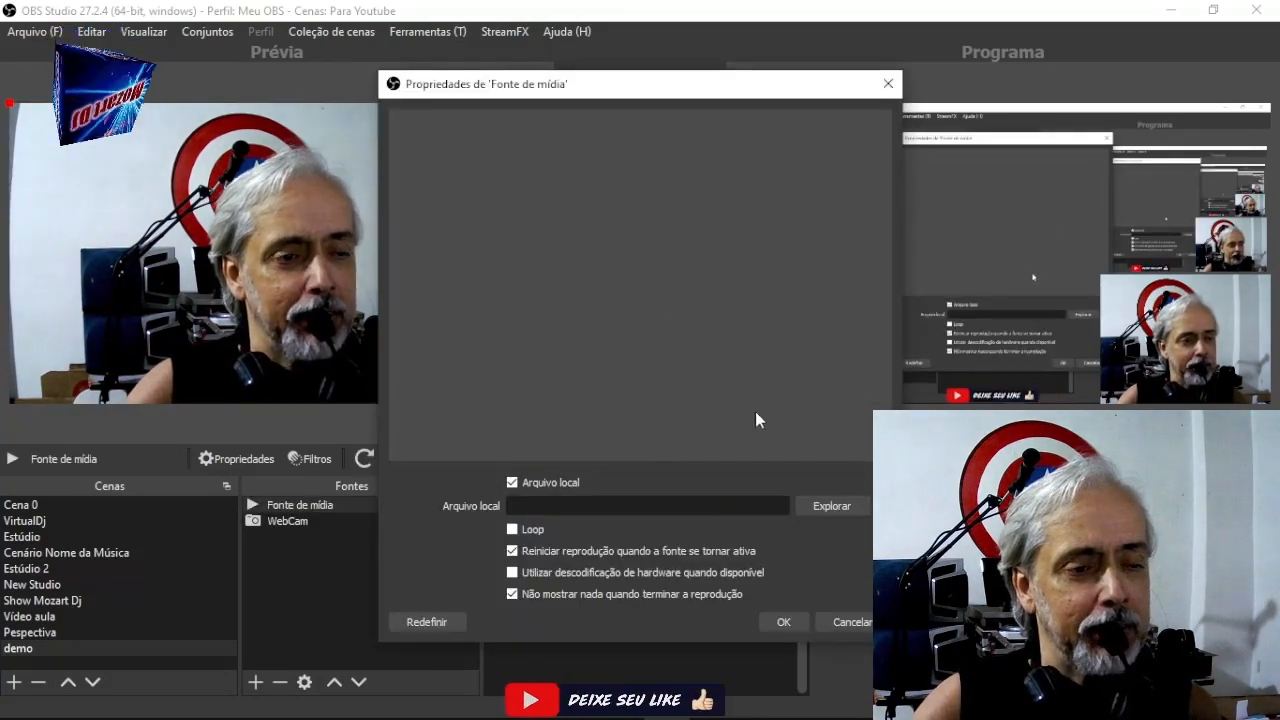
Load Vj Loops HD 1280p Free Gratis(720P_HD)_9.mp4 from the Novos Loop folder on drive J: into the media source and enable Loop
click(832, 504)
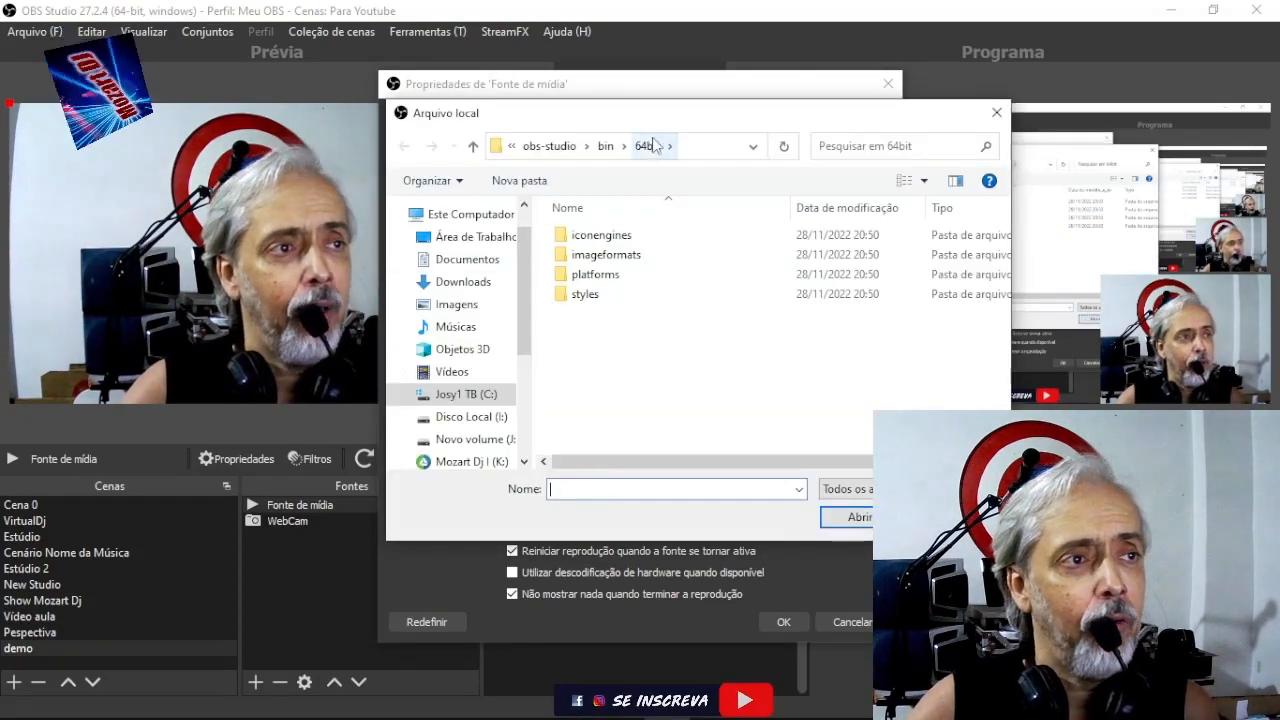
click(474, 441)
scroll(610, 350, down, 2)
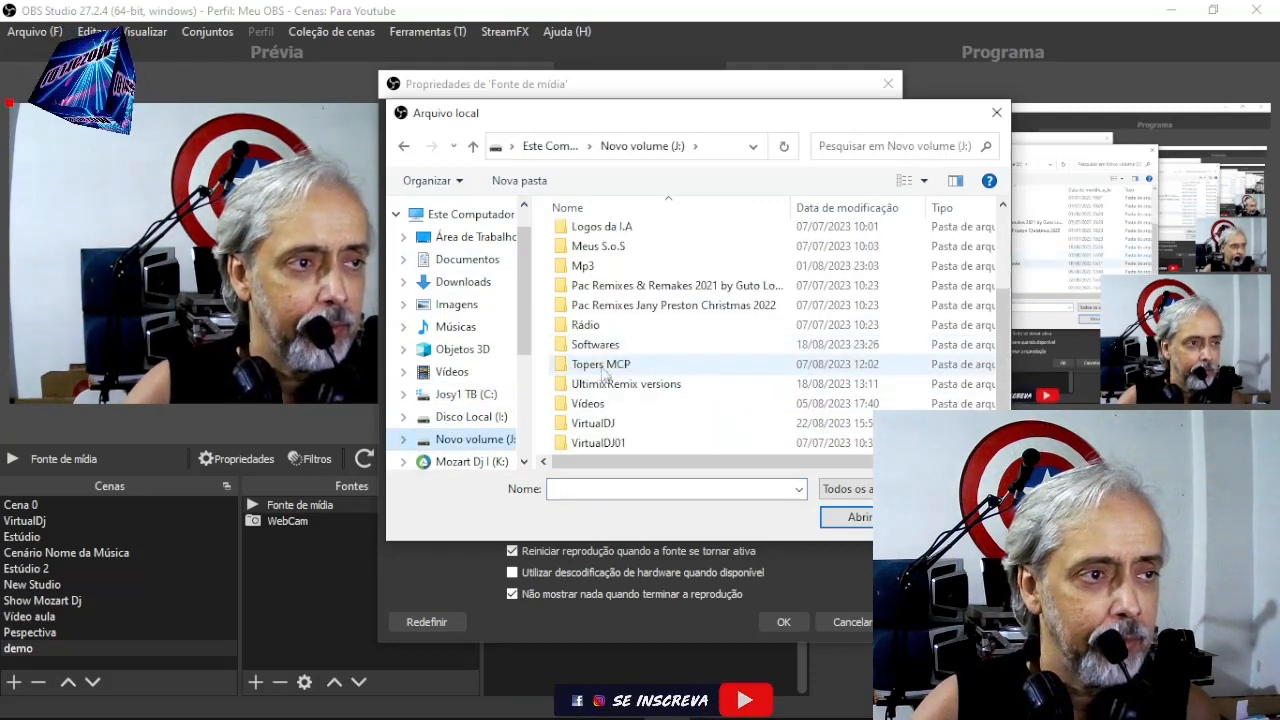
double_click(590, 403)
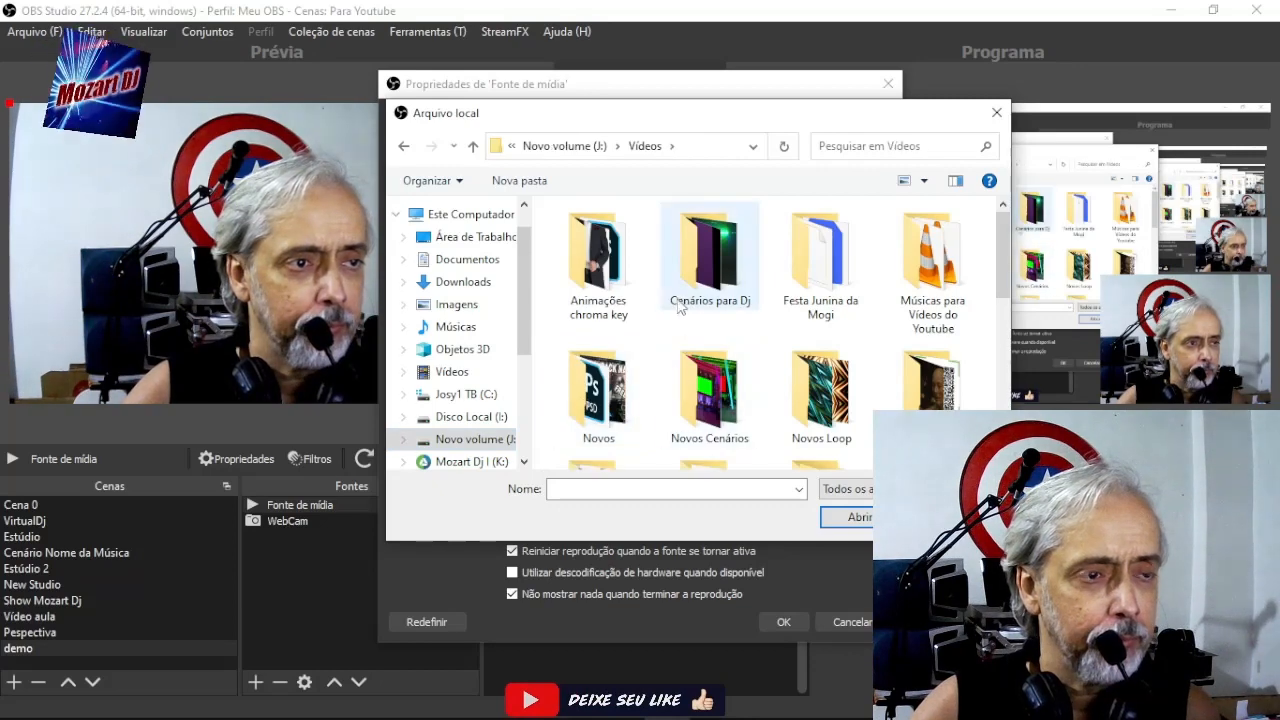
click(822, 386)
double_click(822, 386)
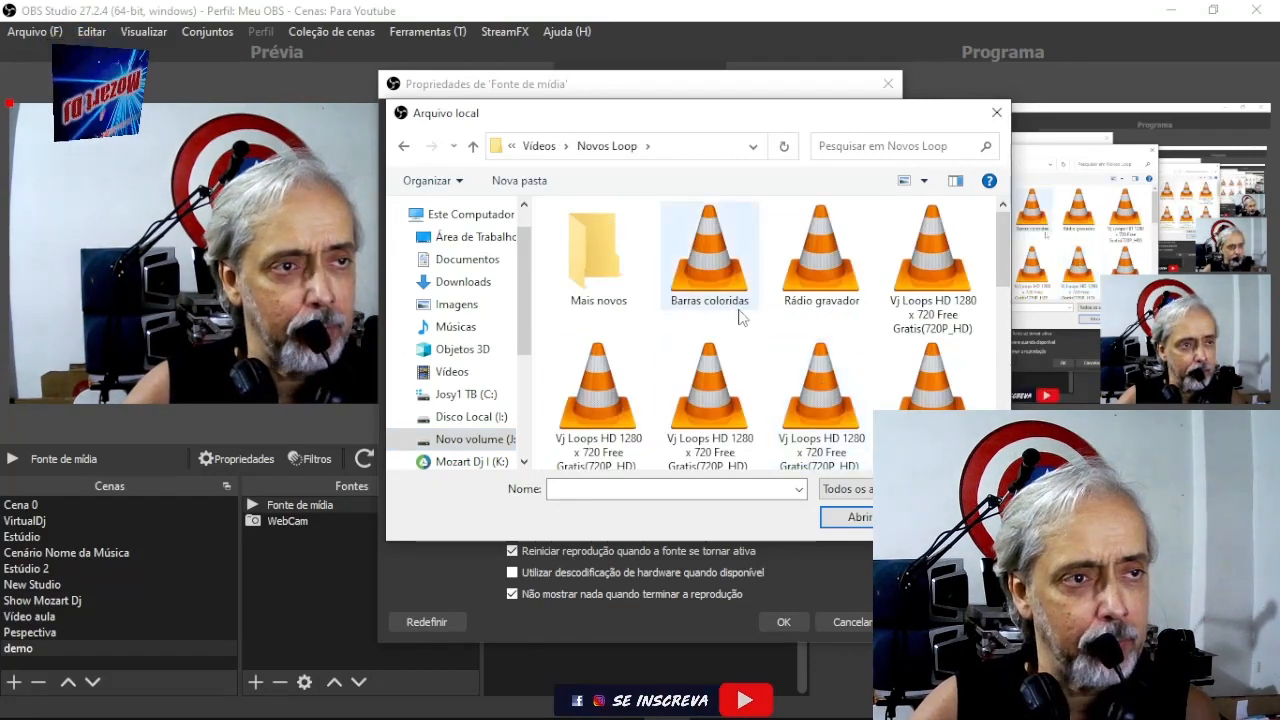
scroll(798, 368, down, 3)
scroll(798, 368, down, 2)
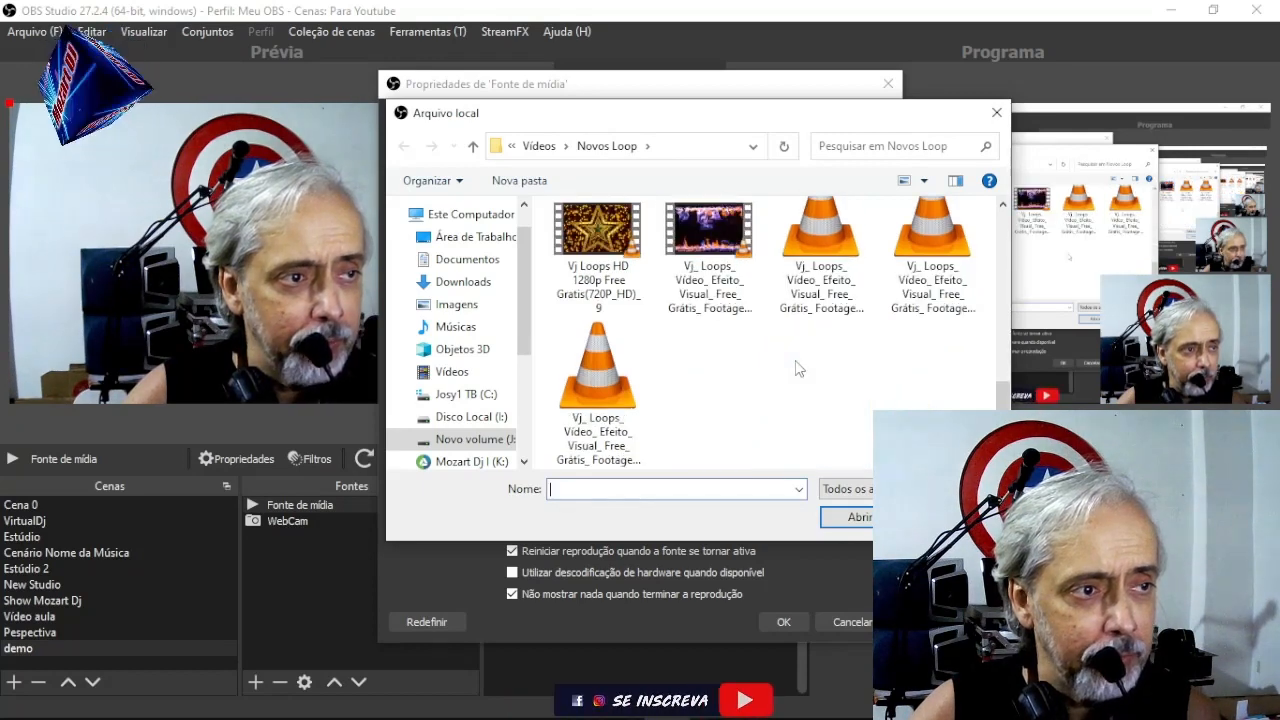
click(603, 263)
click(859, 518)
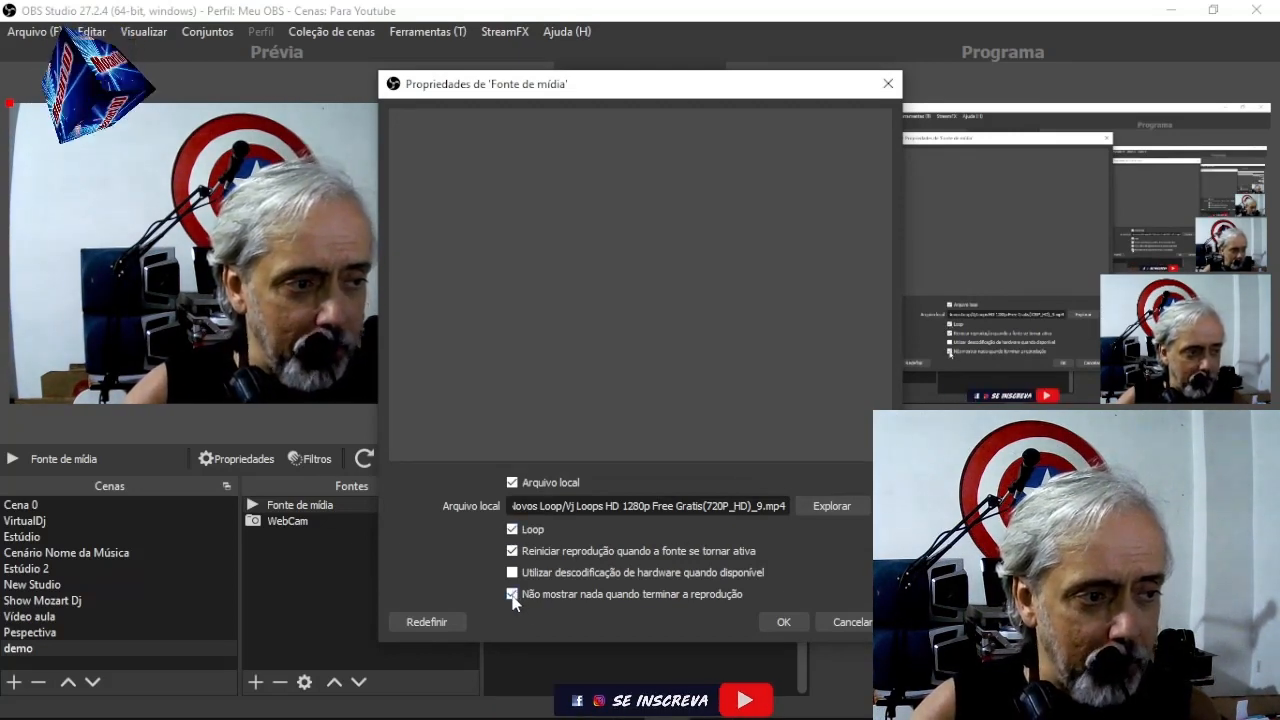
click(784, 622)
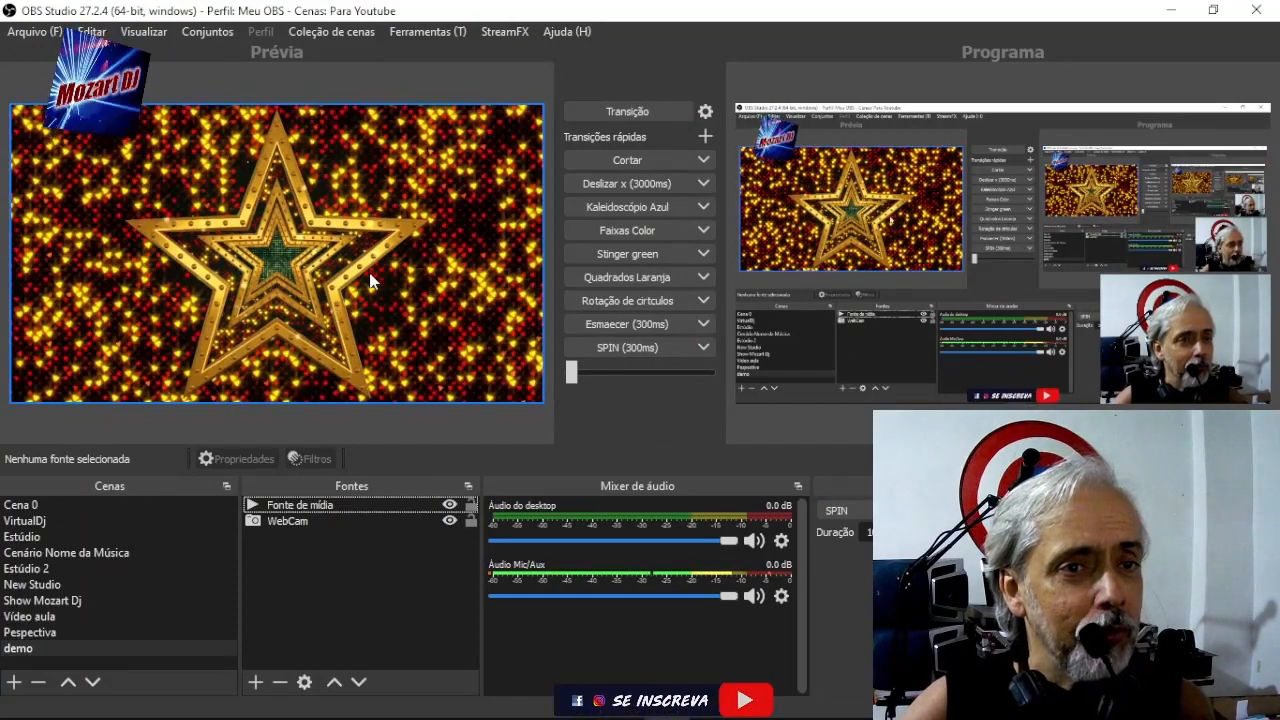
Shrink the star video source to about a quarter of the canvas width and place it in the canvas's upper-right area
click(393, 505)
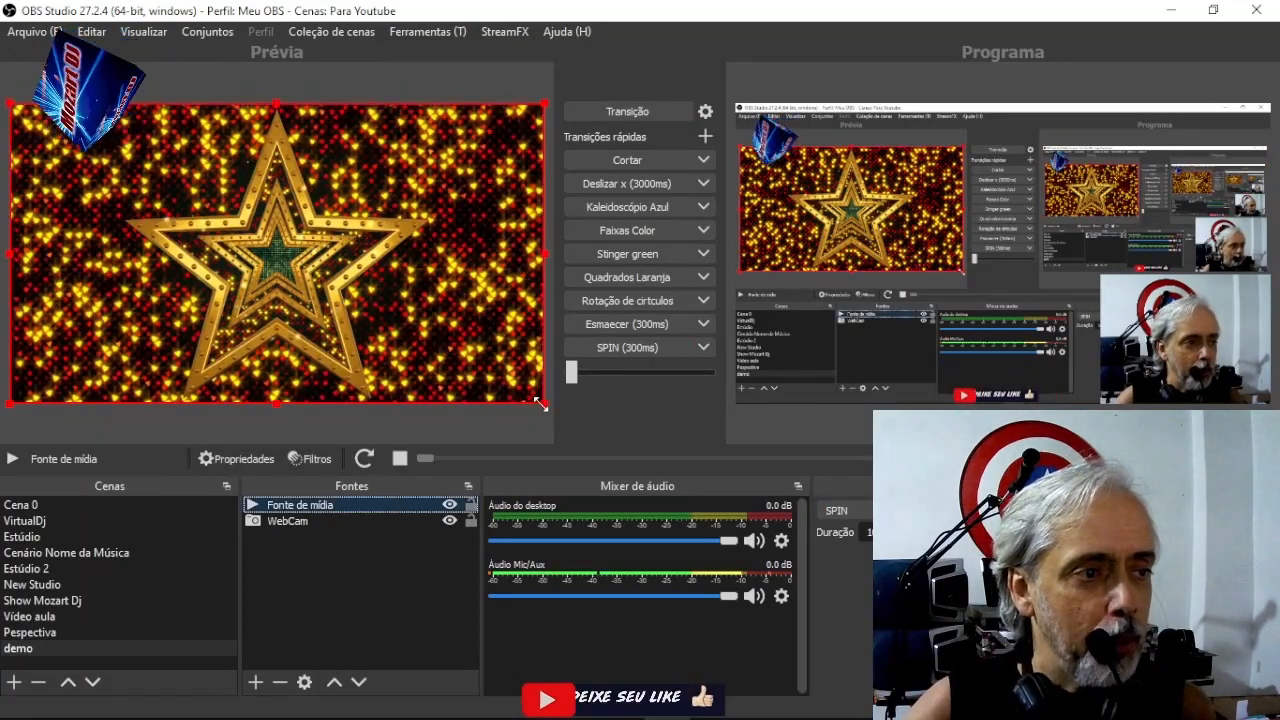
drag(540, 403, 440, 150)
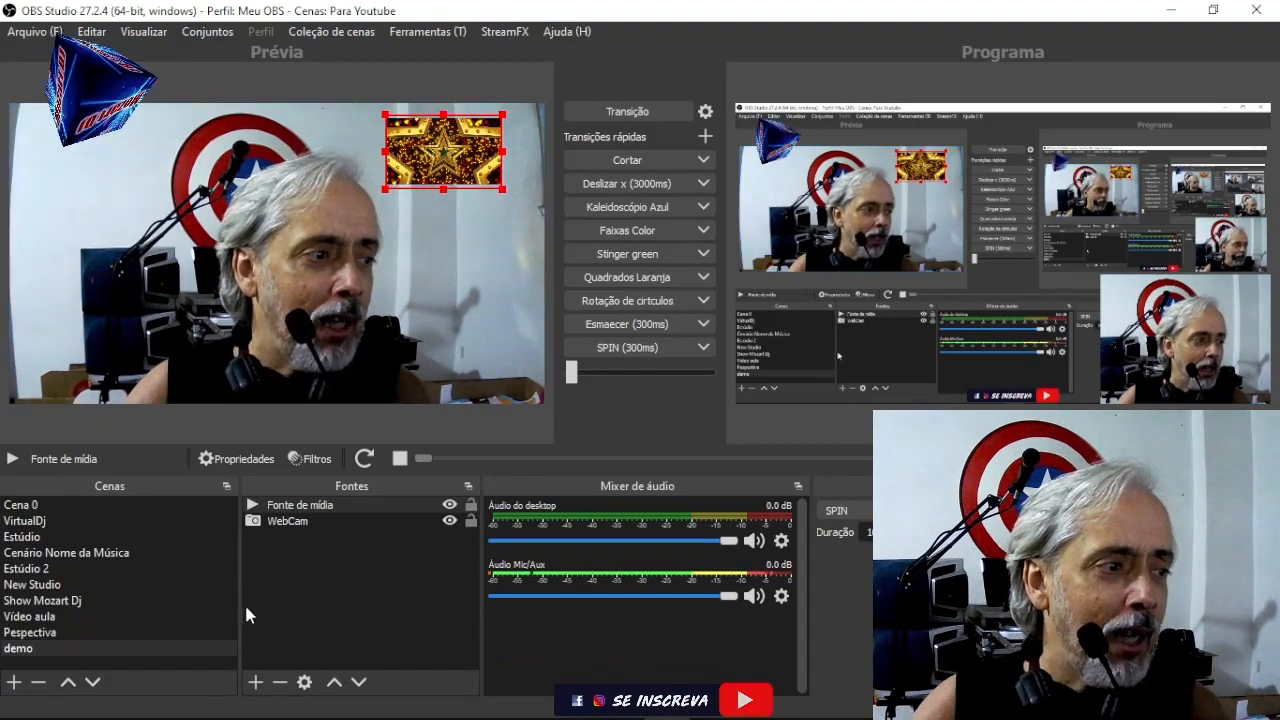
Add a new image source named Imagem 2 to the demo scene, using MixTureba.png from the Vídeos folder on drive J:
click(255, 682)
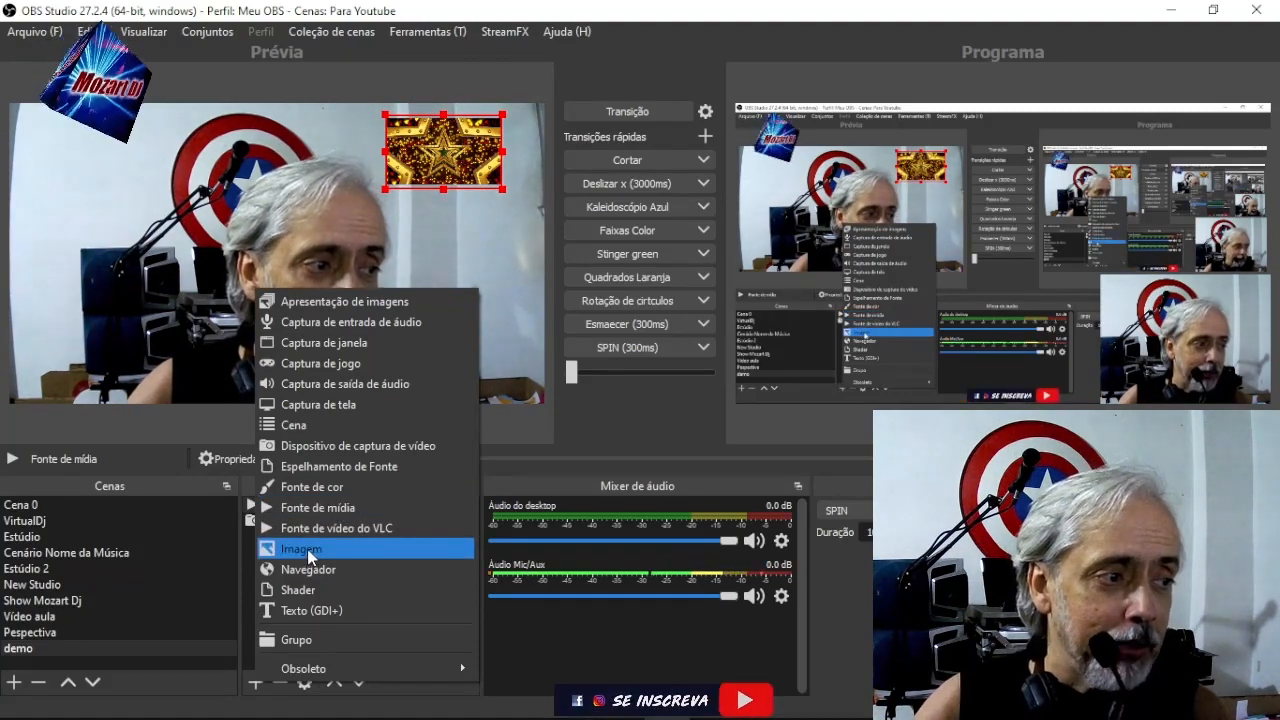
click(310, 548)
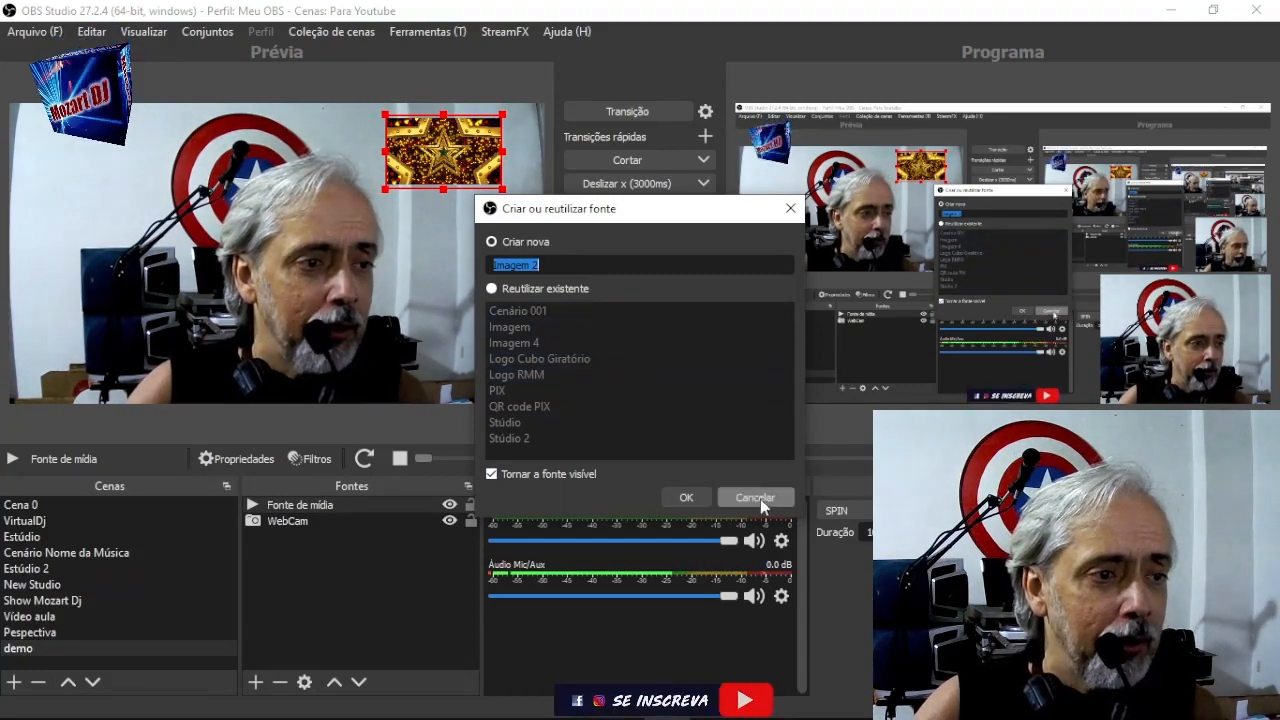
click(684, 498)
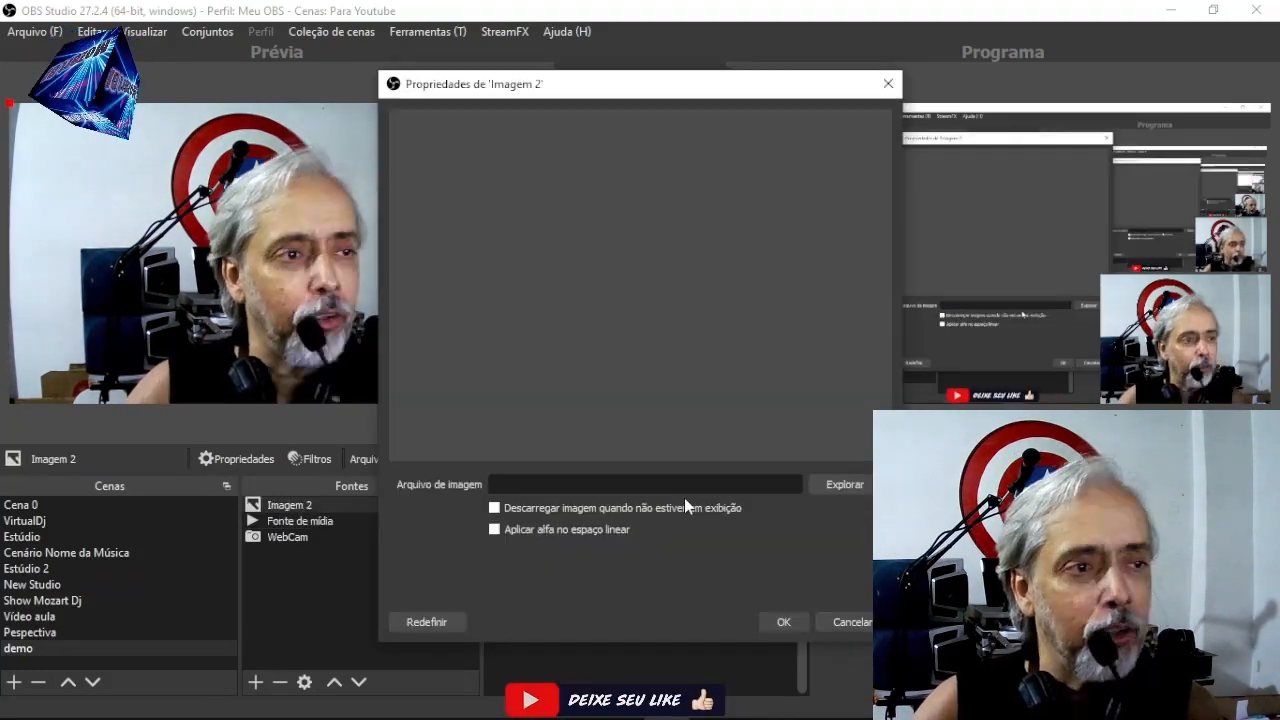
click(844, 484)
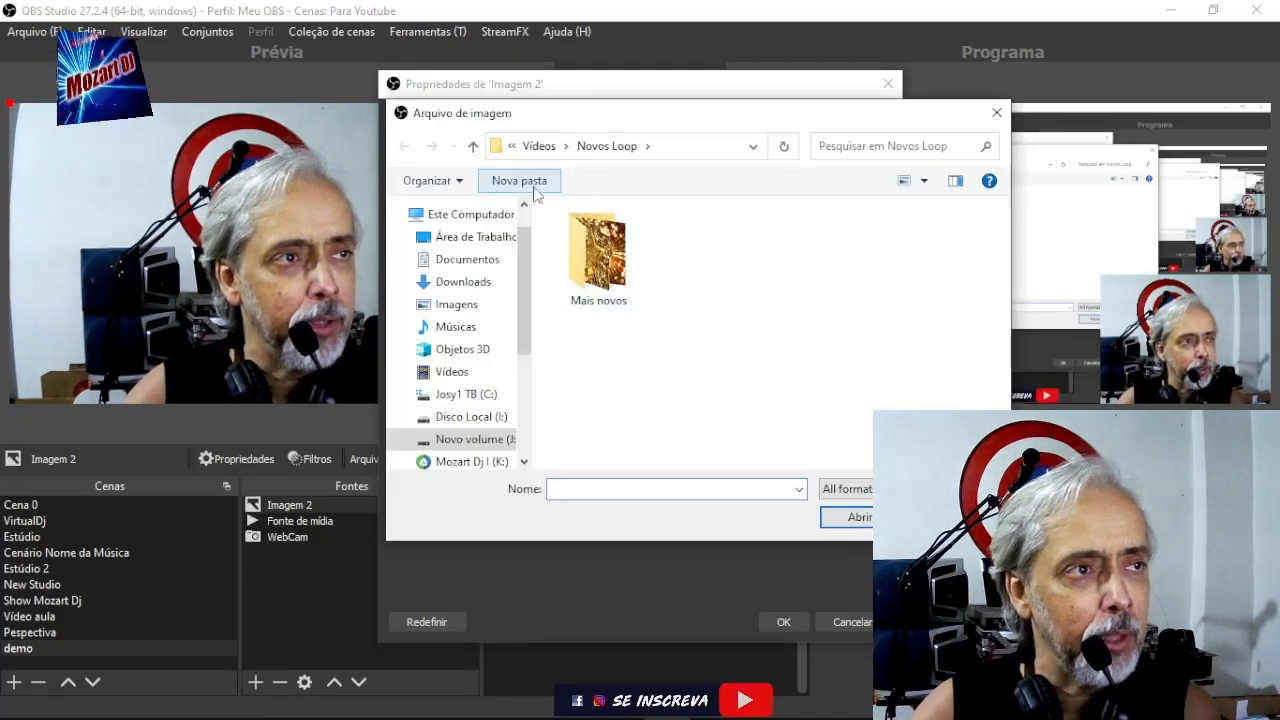
click(539, 146)
scroll(776, 316, down, 5)
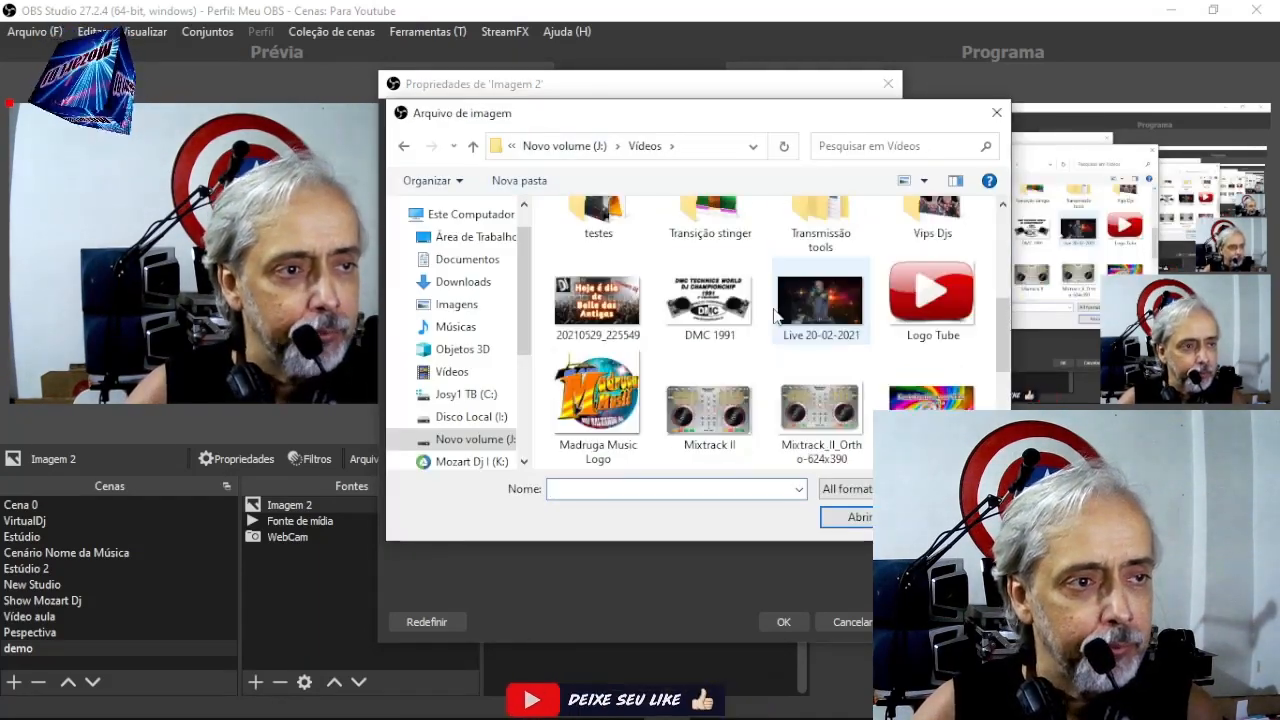
click(820, 300)
click(932, 395)
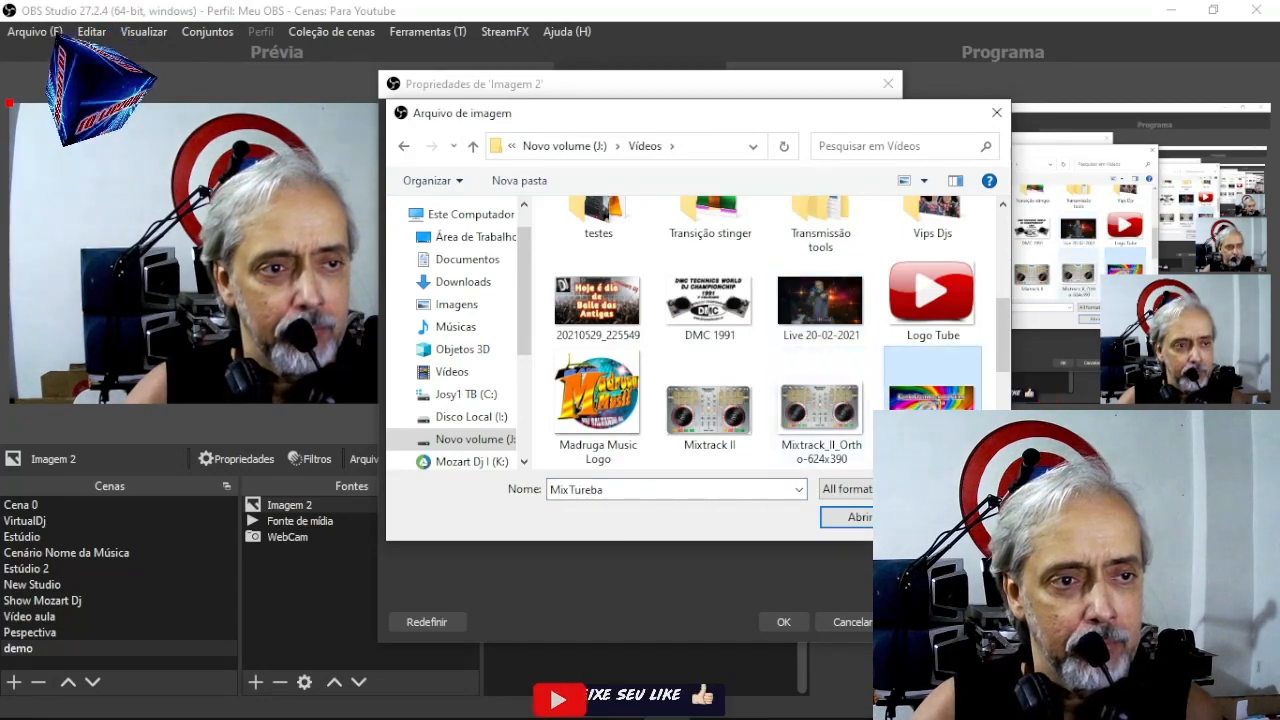
click(858, 518)
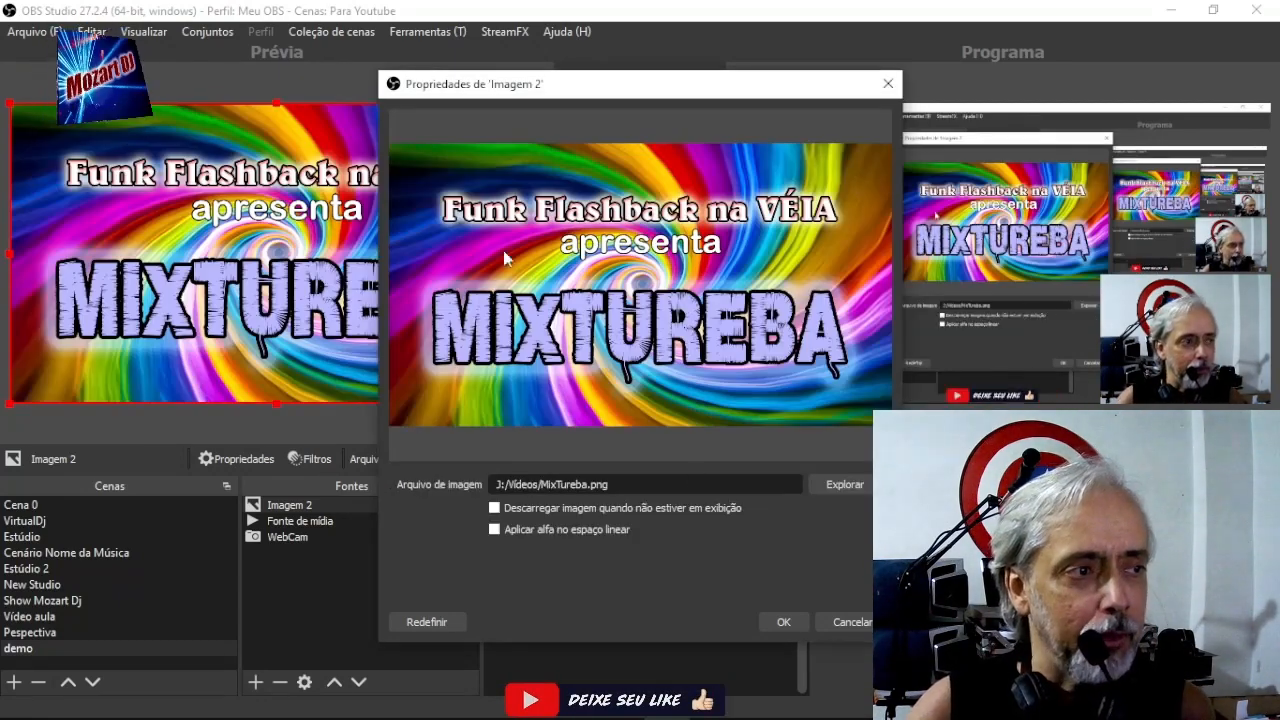
click(783, 624)
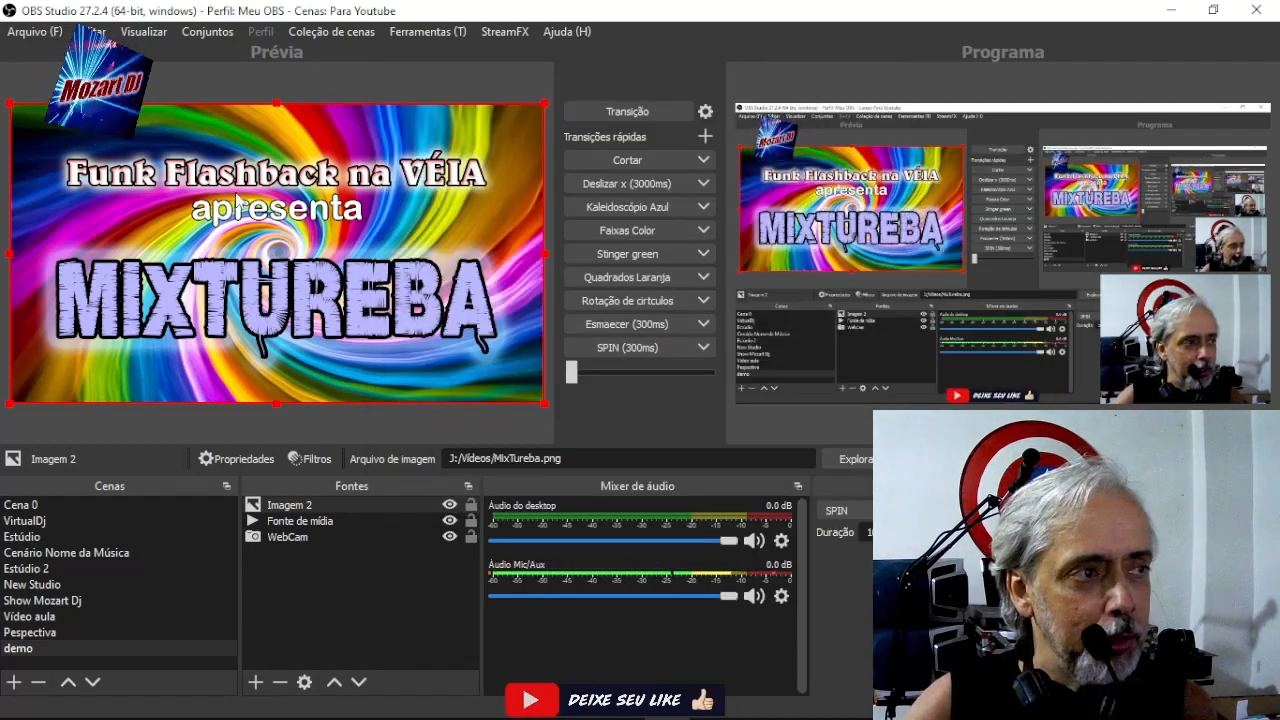
Shrink the MixTureba image to just over a quarter of the canvas width and place it in the canvas's upper-left corner
drag(539, 404, 510, 405)
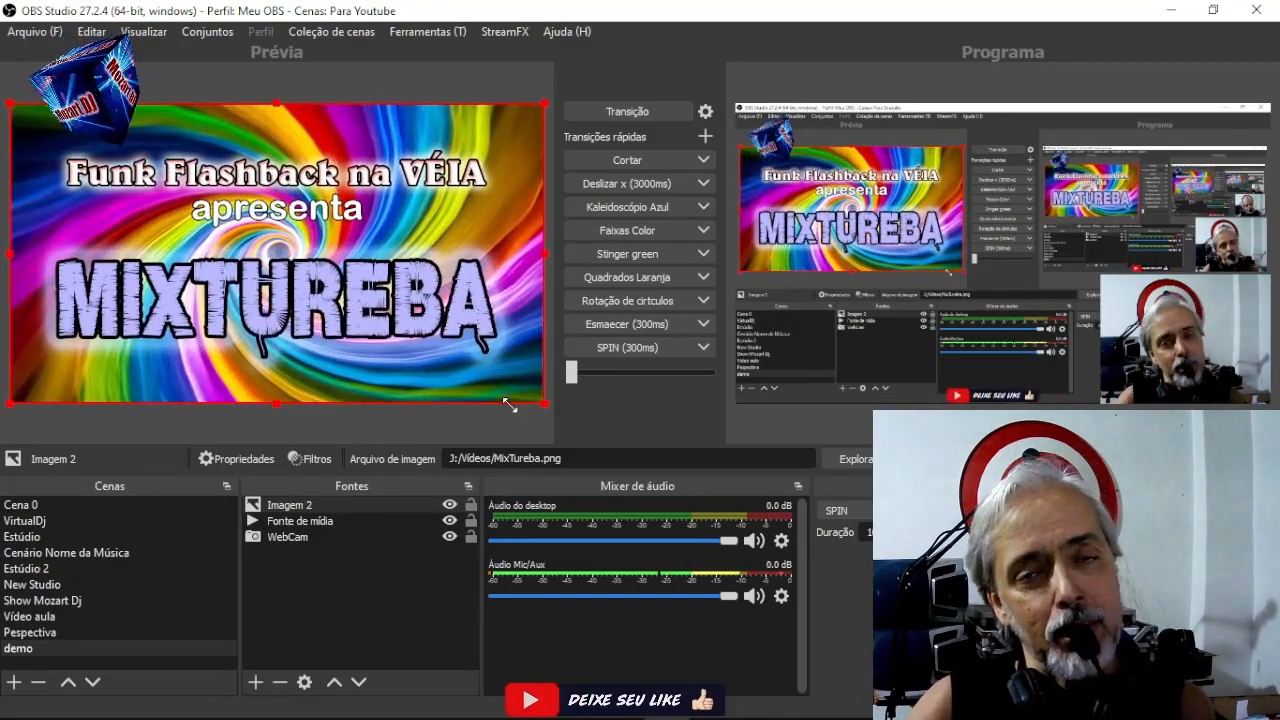
drag(477, 397, 92, 186)
drag(85, 123, 105, 135)
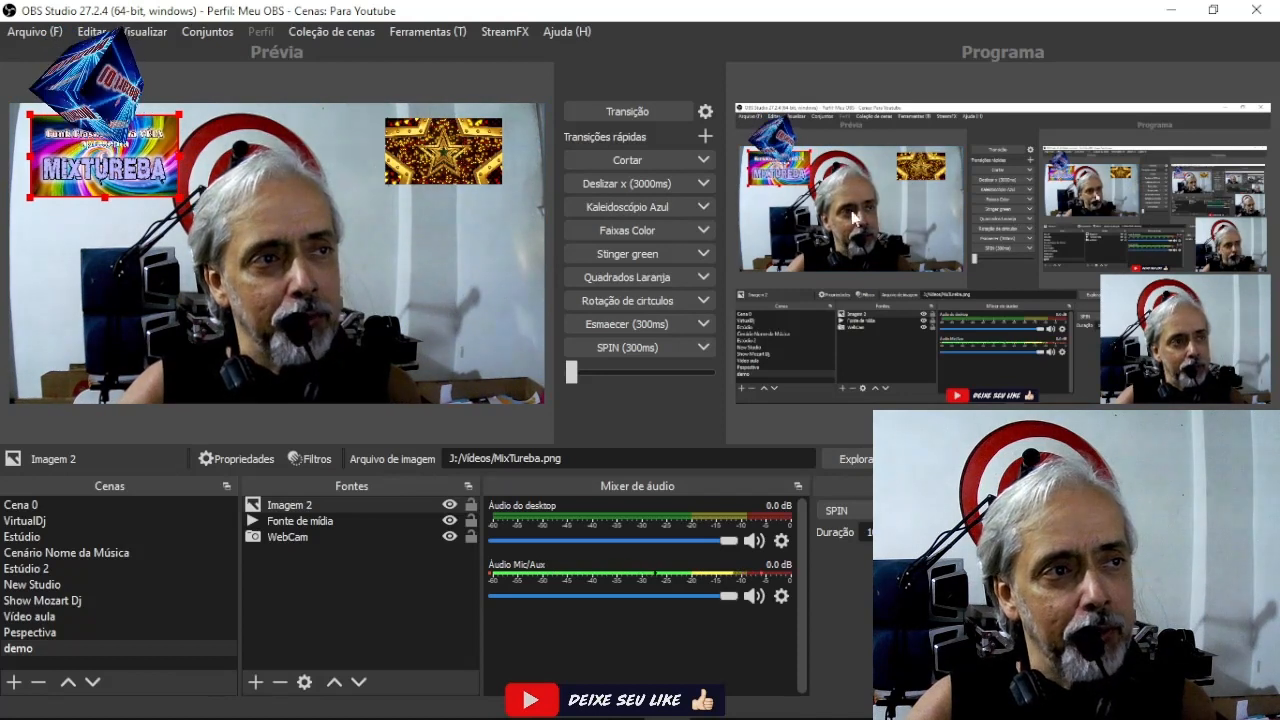
Send the demo scene to the program output with the Cortar transition and load the Vídeo aula scene into the preview
click(630, 164)
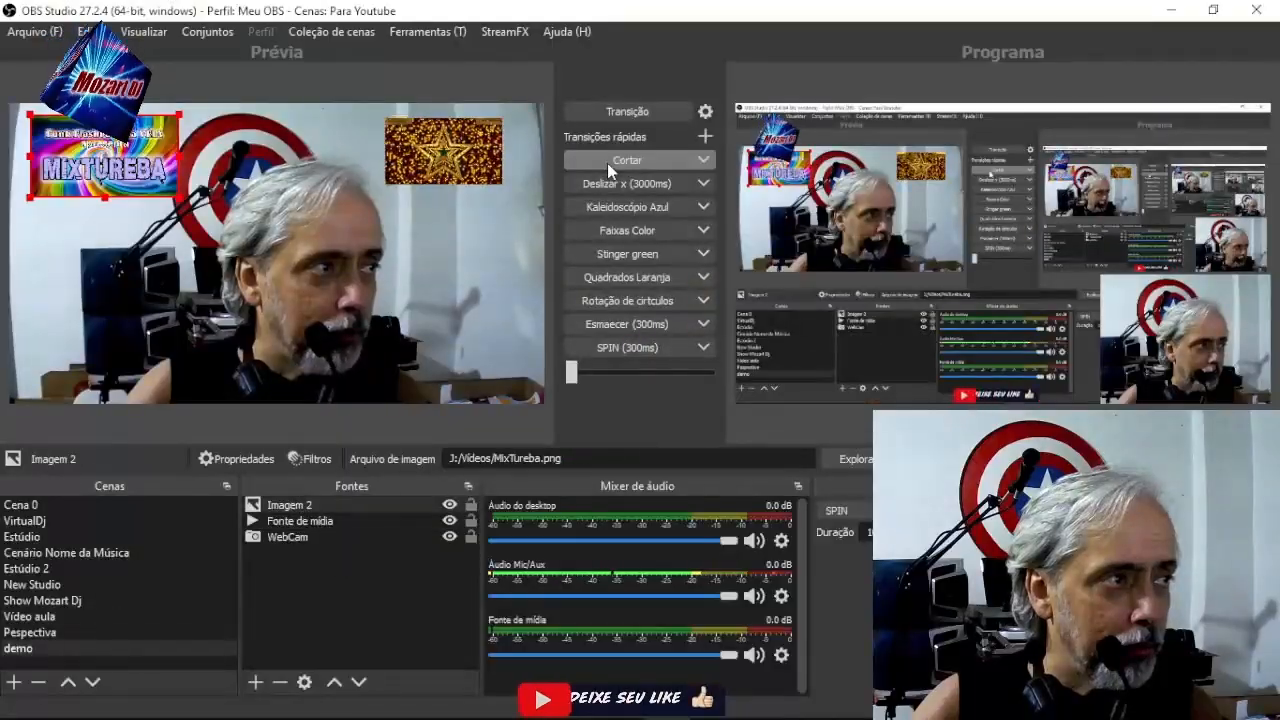
click(60, 616)
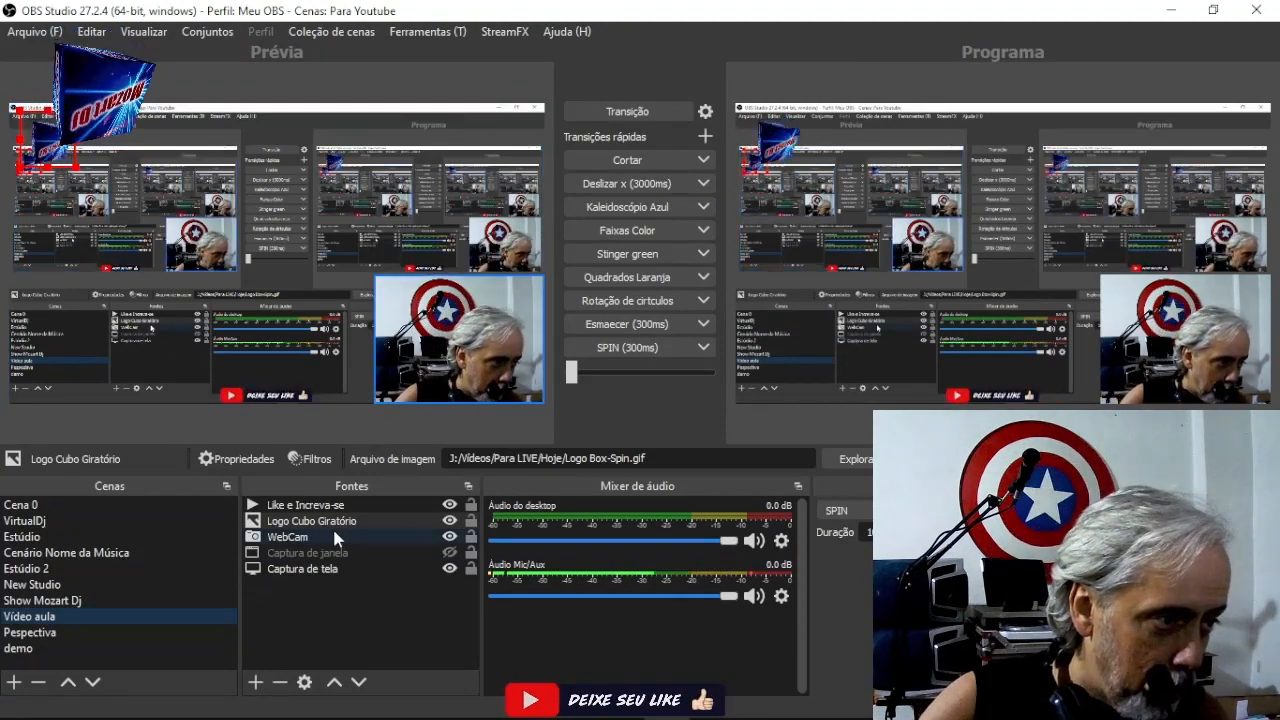
Hide the Logo Cubo Giratório source in the Vídeo aula scene and send the change to the program with the Esmaecer (300ms) transition
click(450, 521)
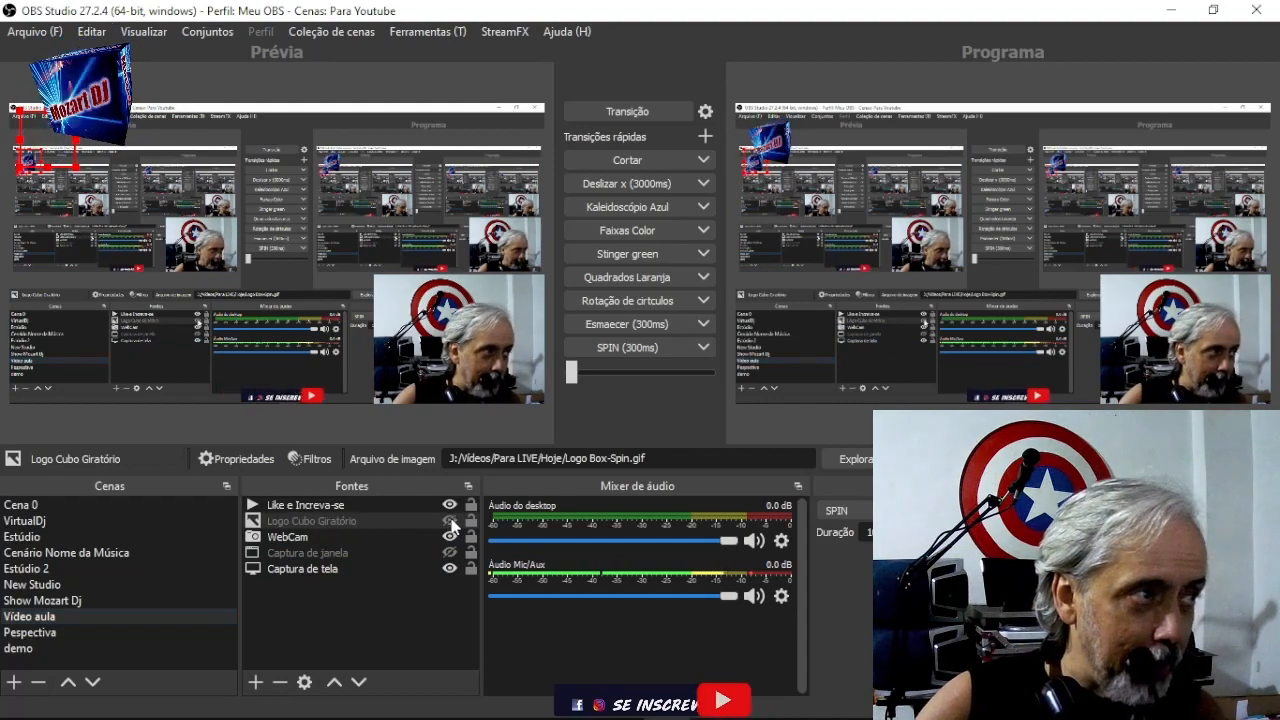
click(632, 324)
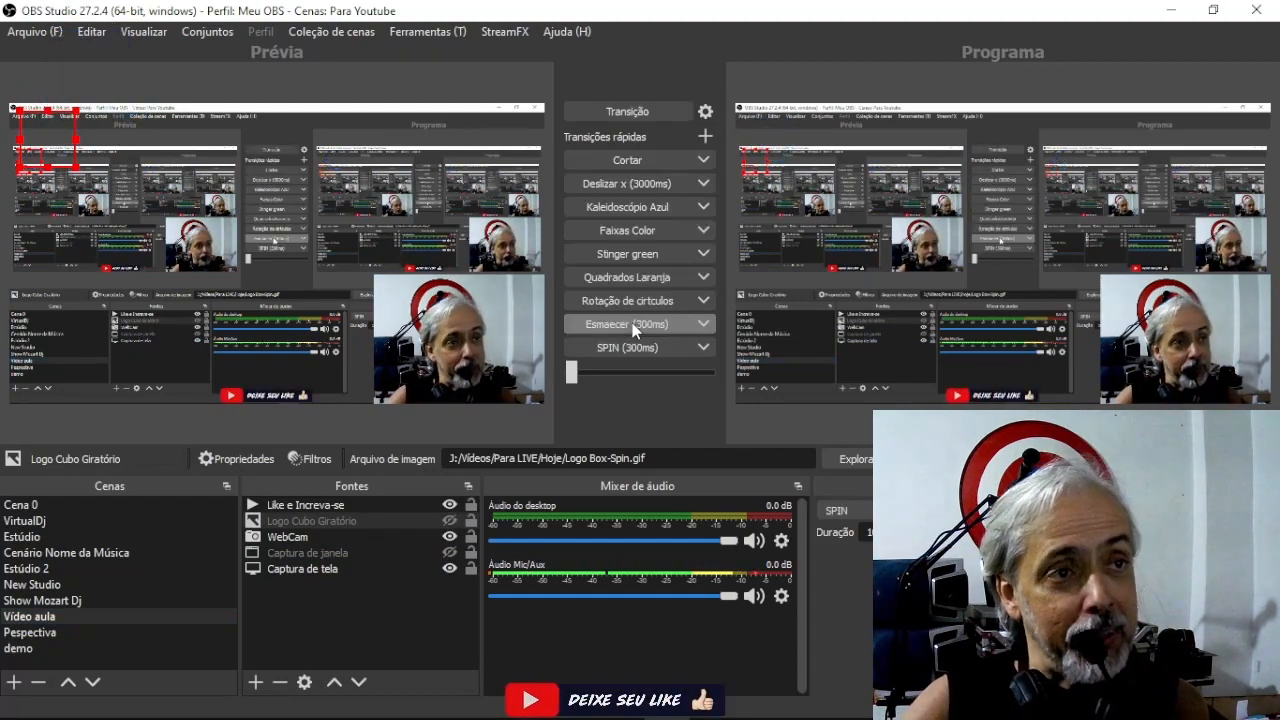
Hide the WebCam source in the Vídeo aula scene and send the change to the program with the Esmaecer (300ms) transition
click(342, 569)
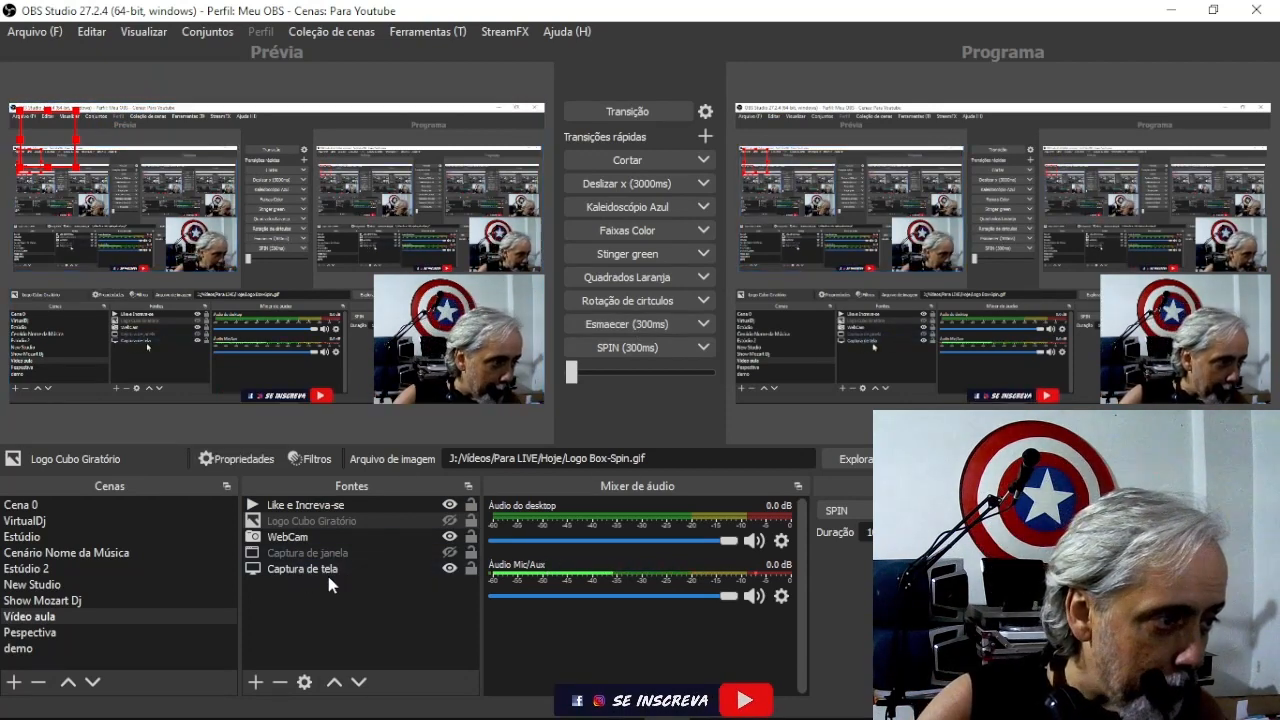
click(310, 537)
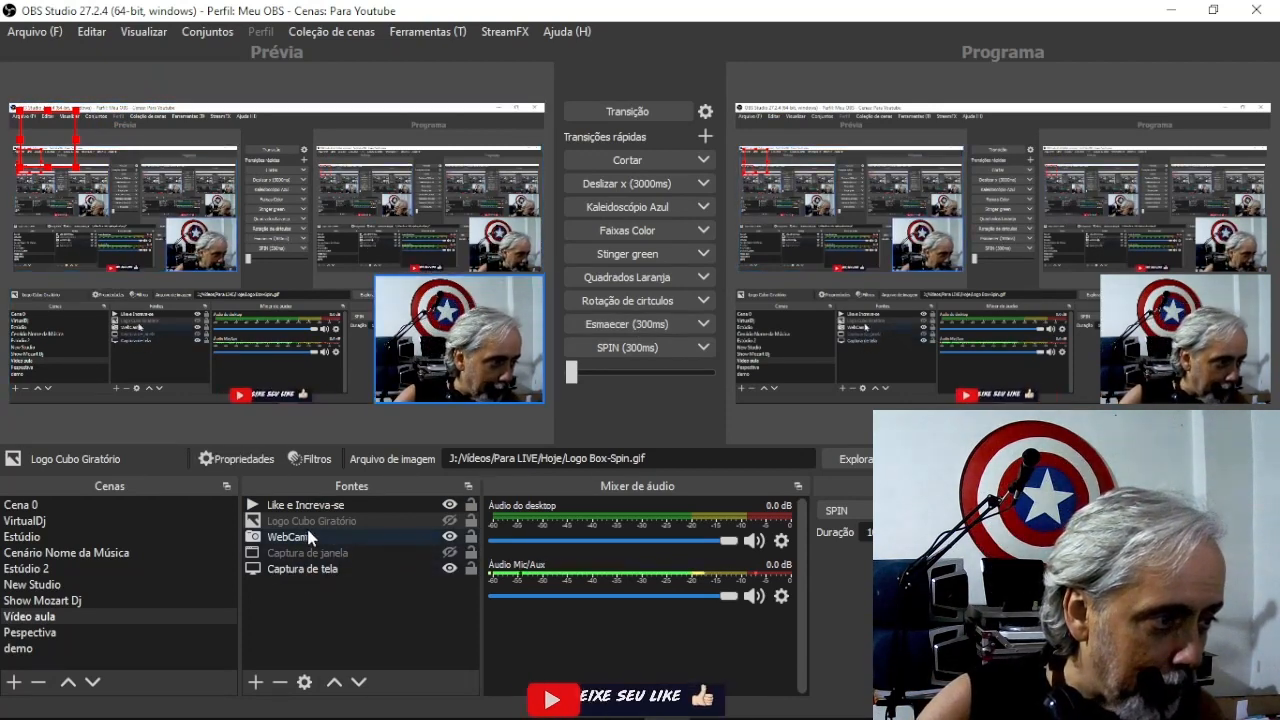
click(450, 537)
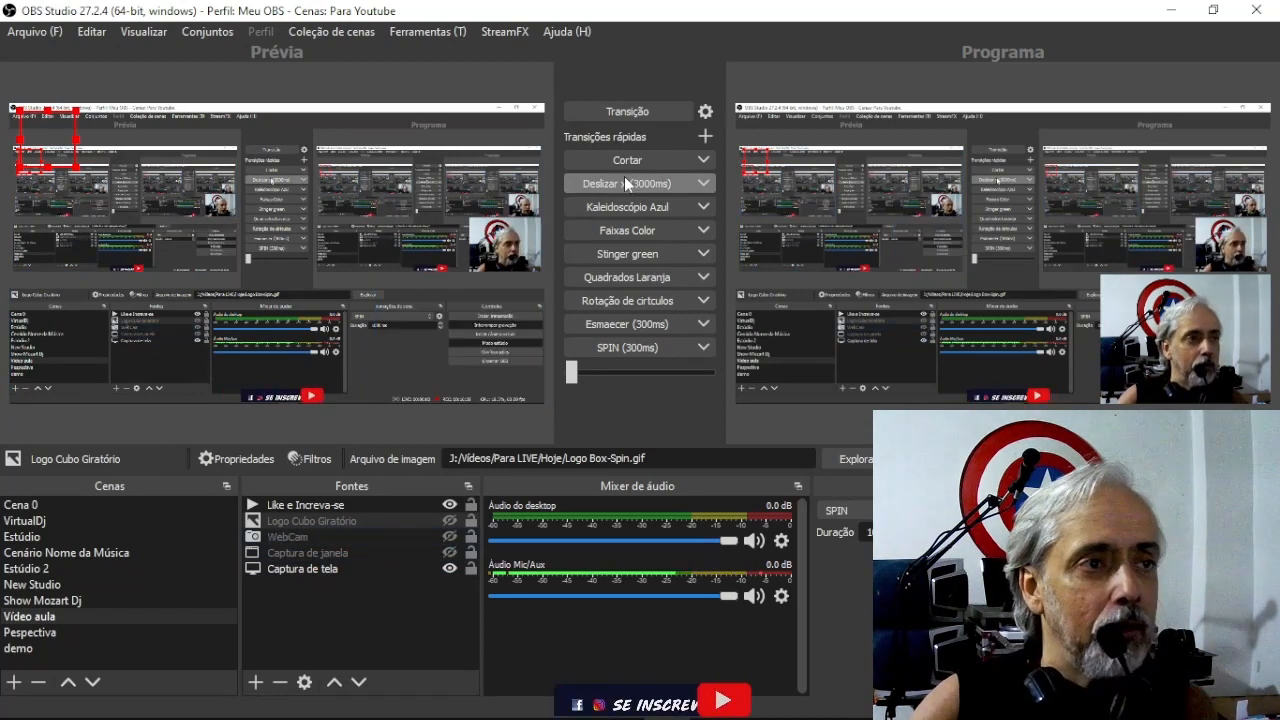
click(652, 325)
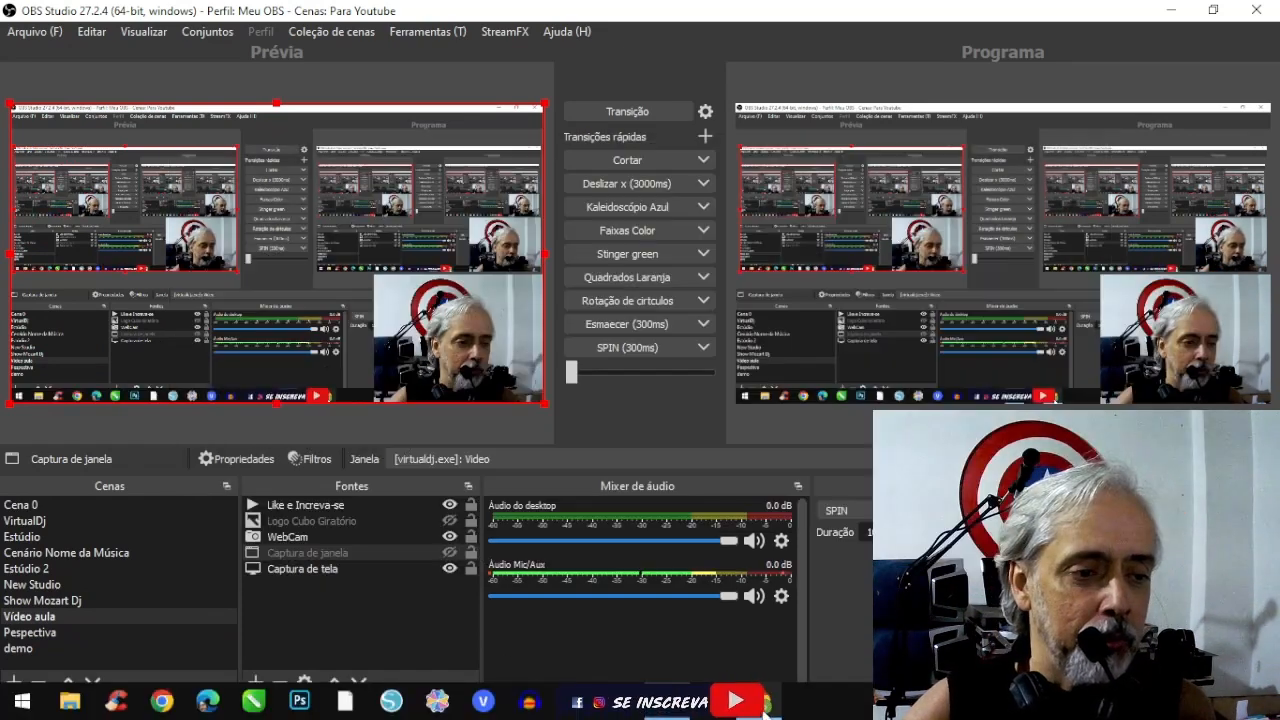
Switch to YouTube Studio in Chrome and change the live broadcast's visibility to Não listado, saving the edited settings
click(764, 712)
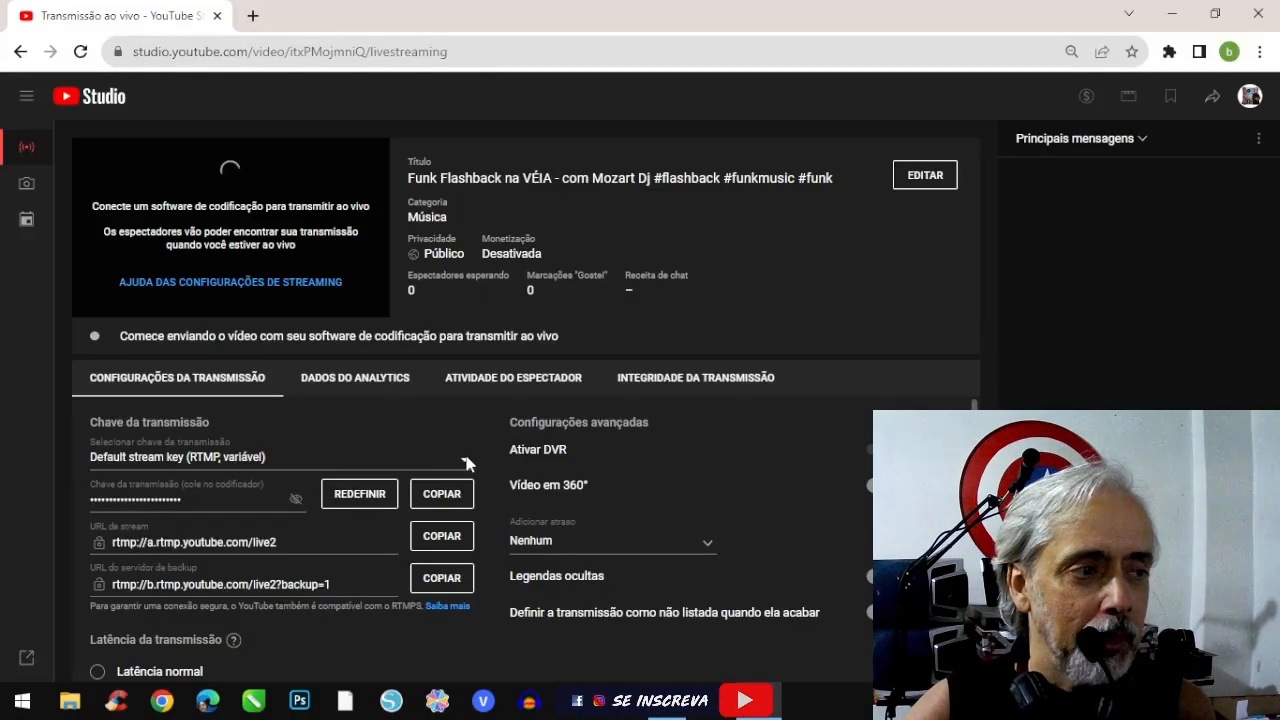
click(924, 176)
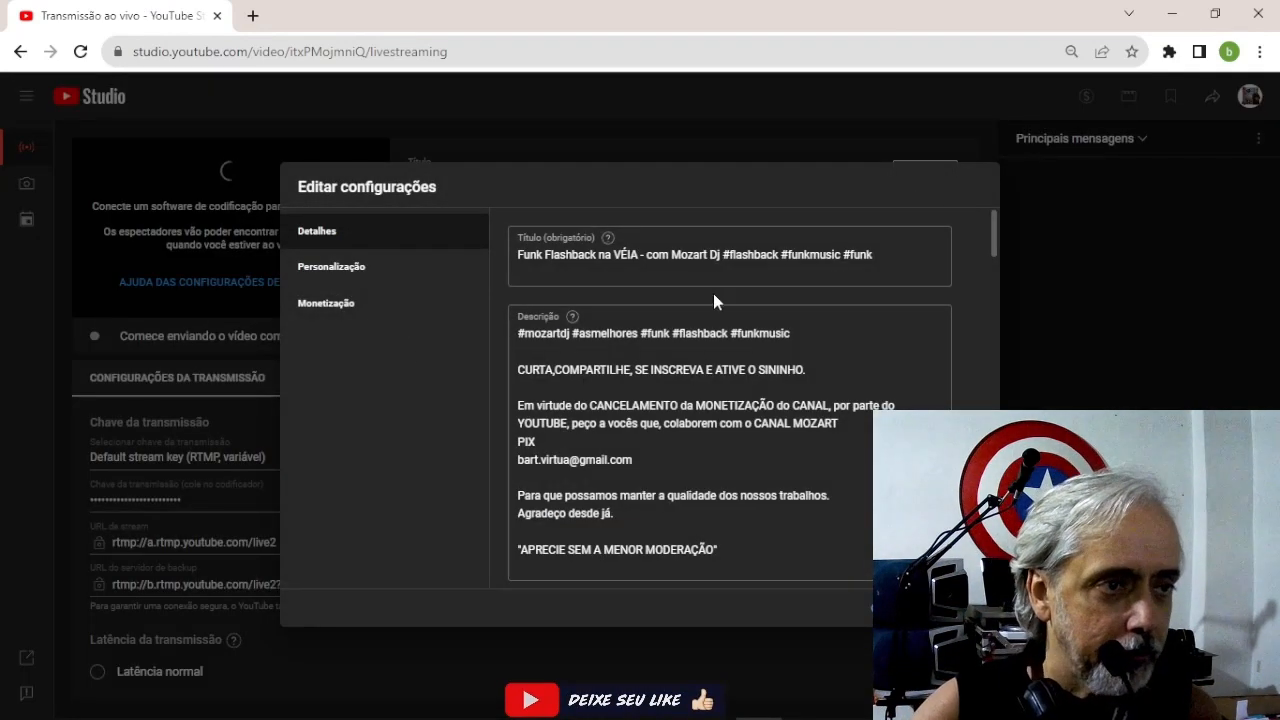
scroll(715, 305, down, 5)
click(680, 363)
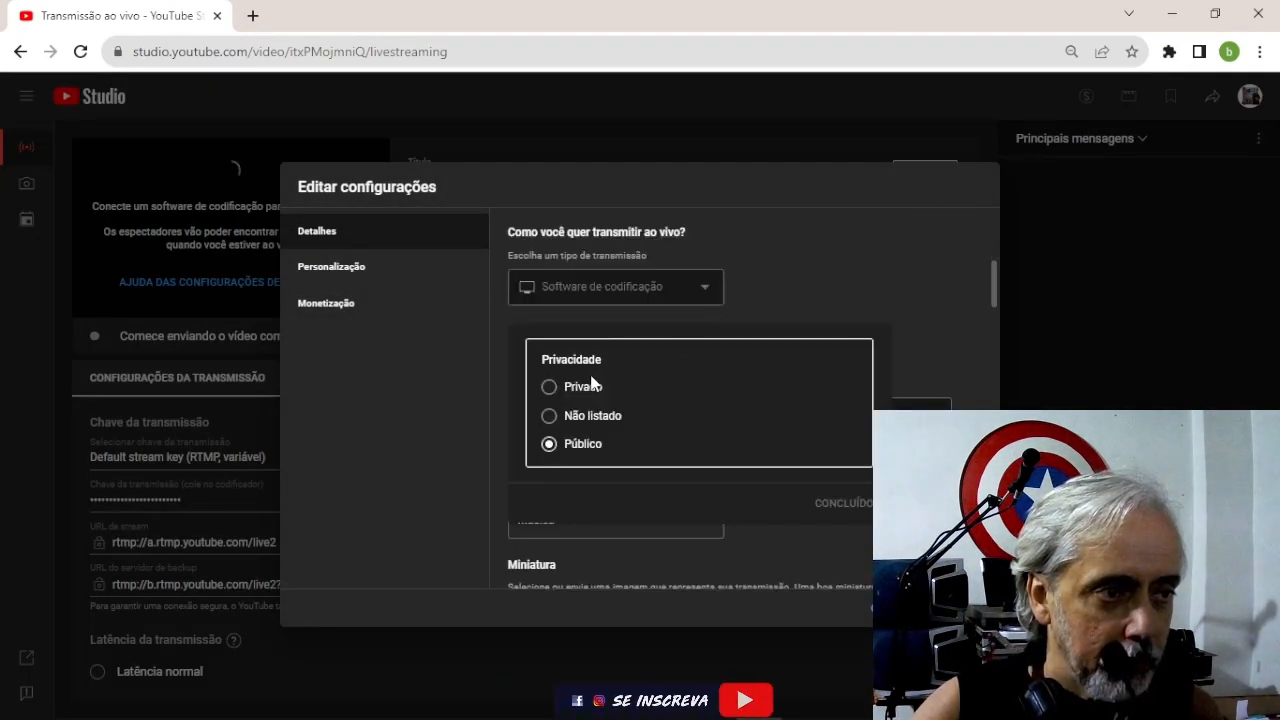
click(549, 387)
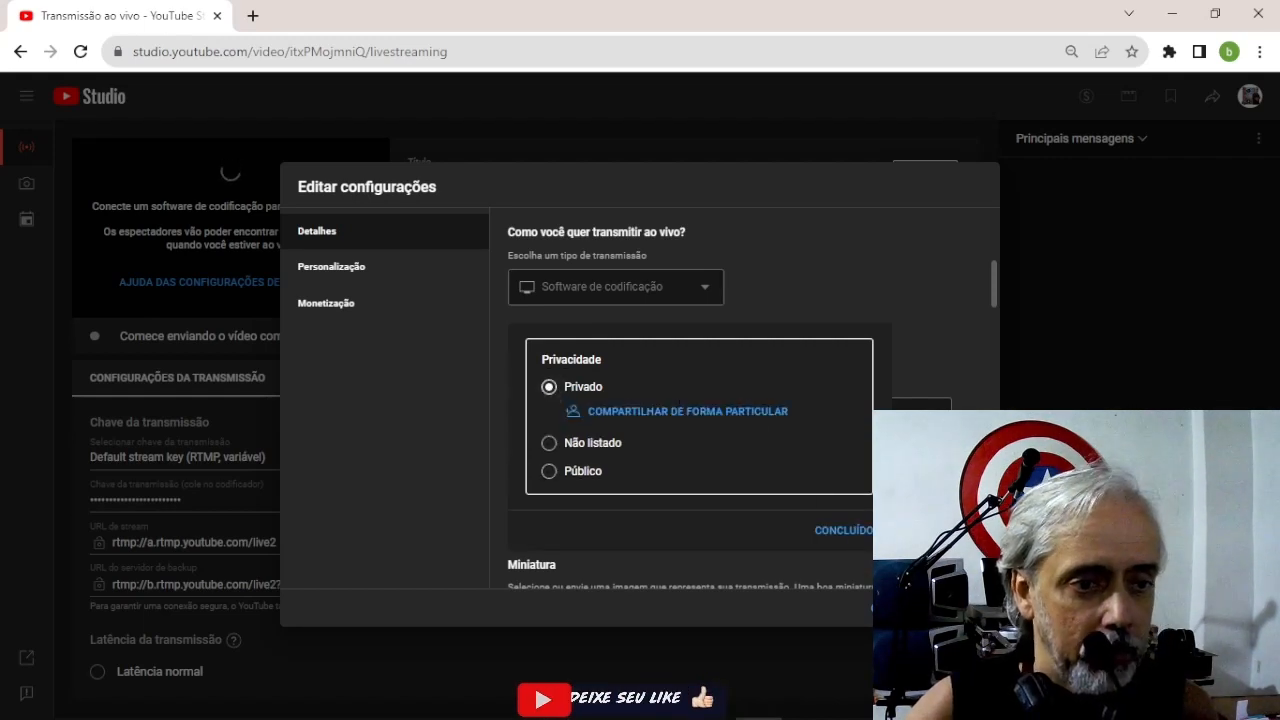
click(550, 446)
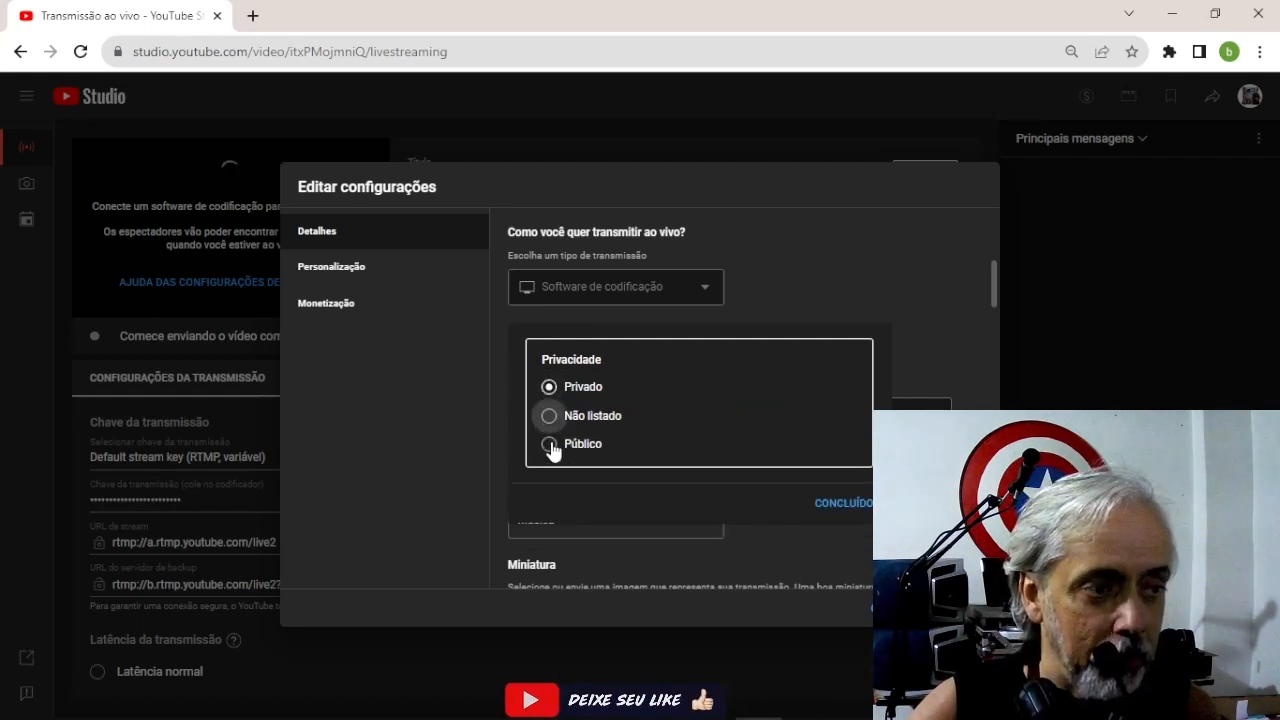
click(840, 508)
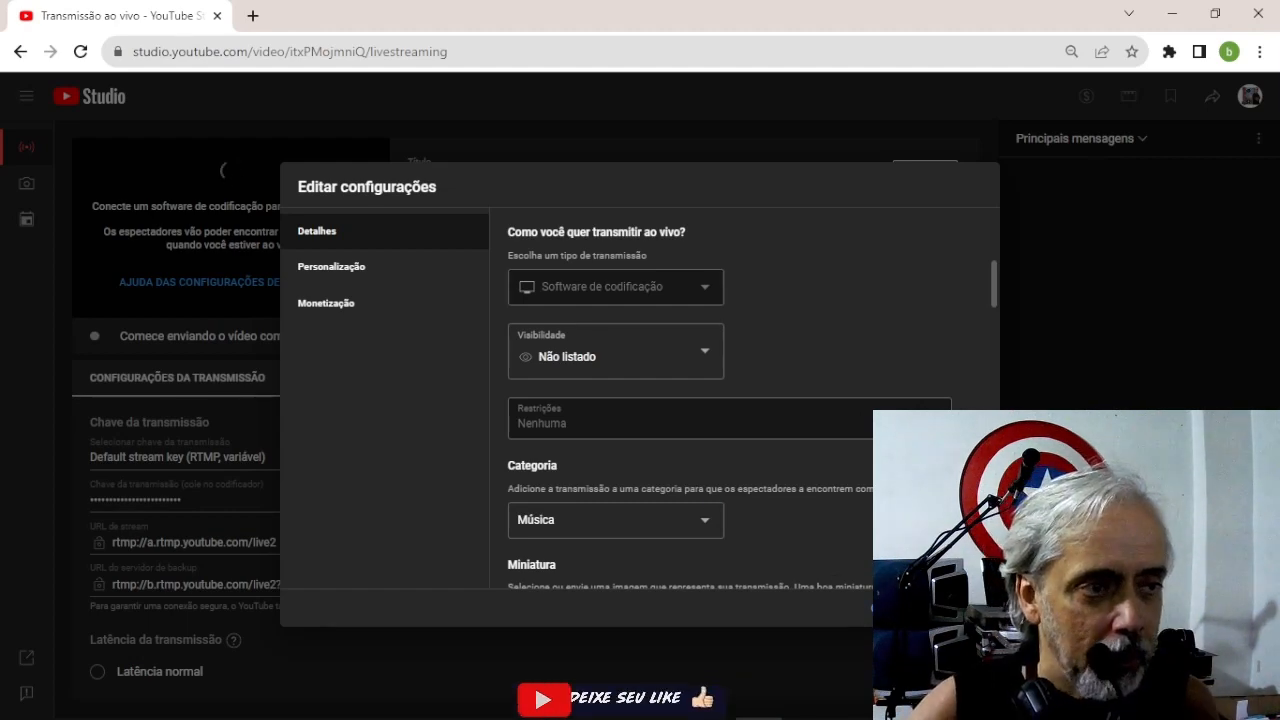
click(951, 607)
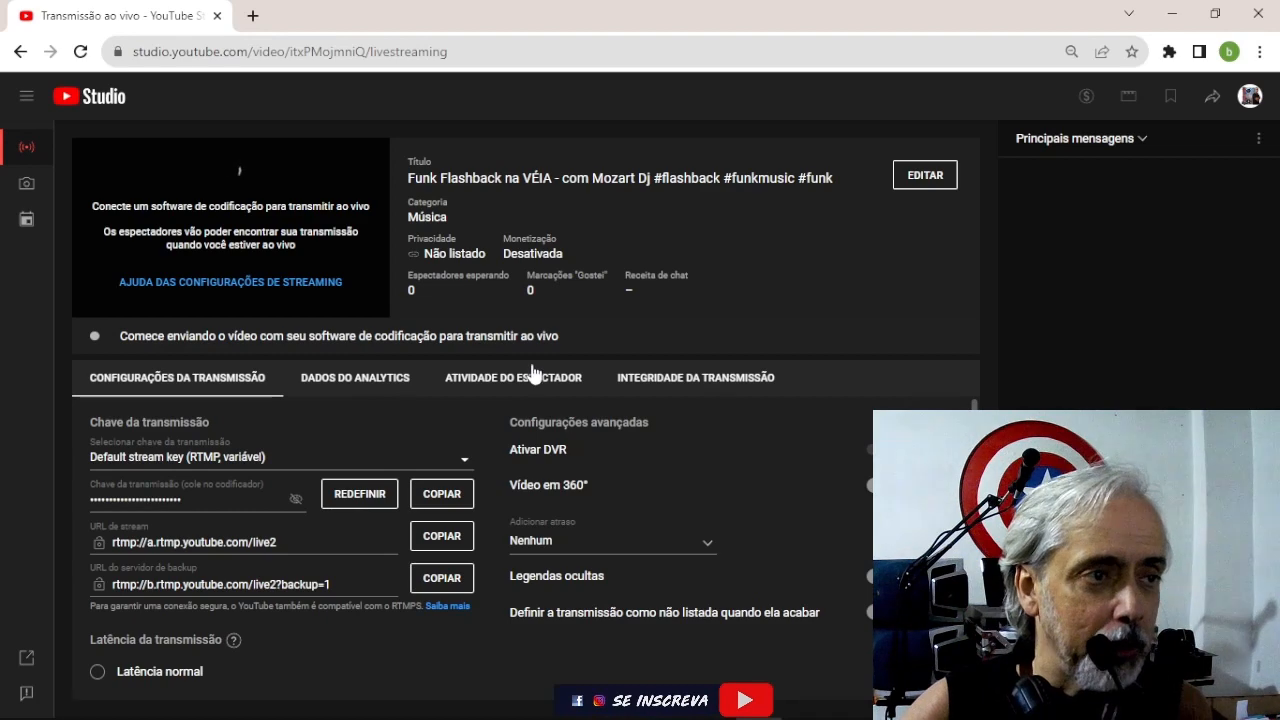
Start the live stream from OBS Studio and return to the broadcast's page in YouTube Studio
mouse_move(750, 716)
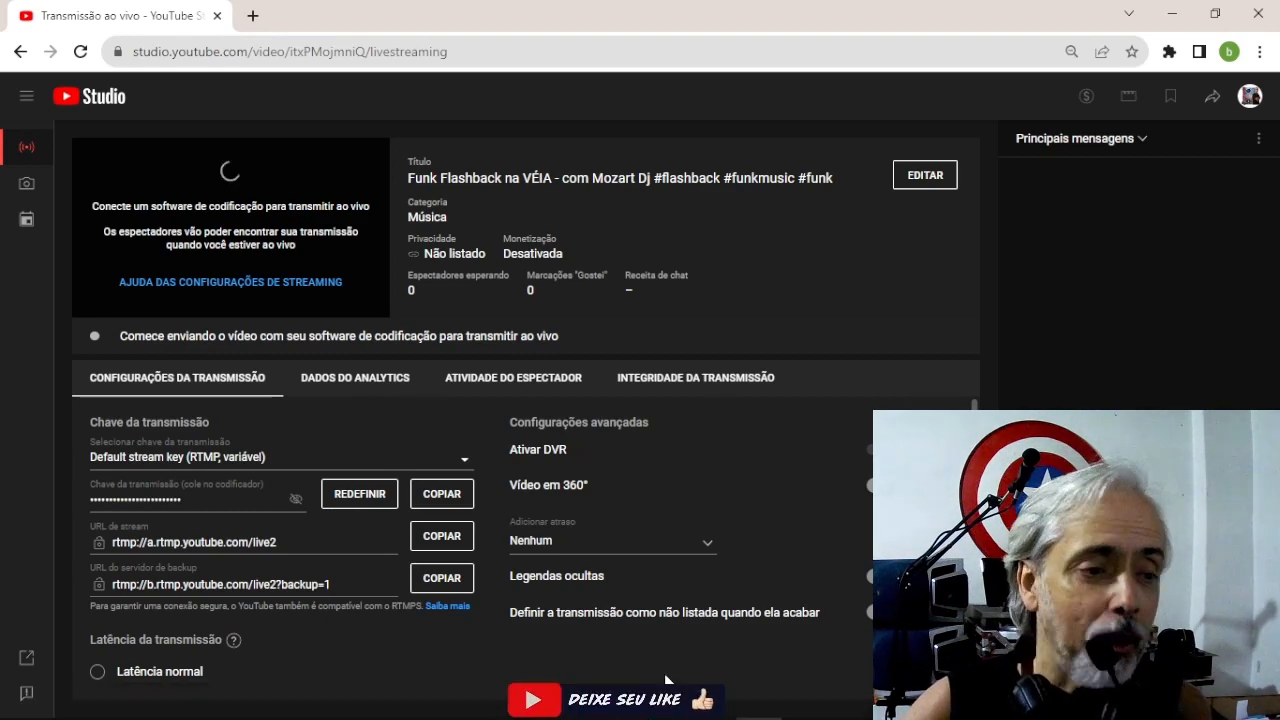
click(667, 705)
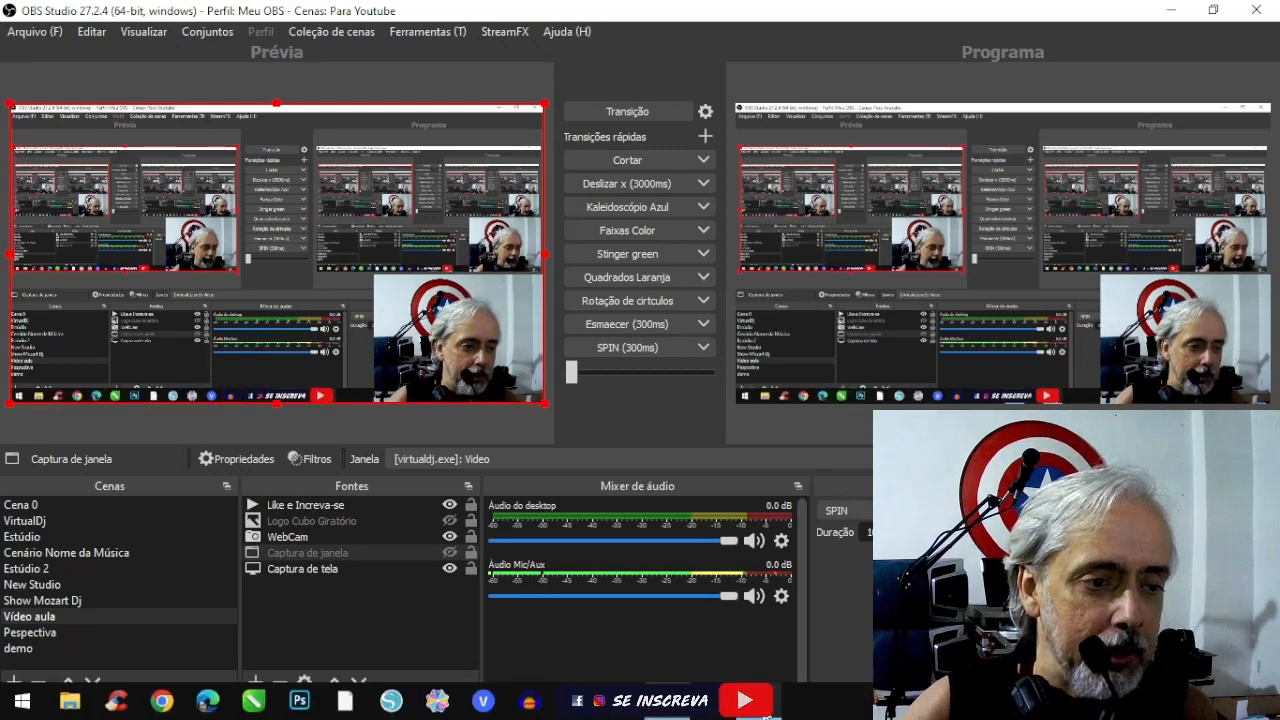
click(766, 714)
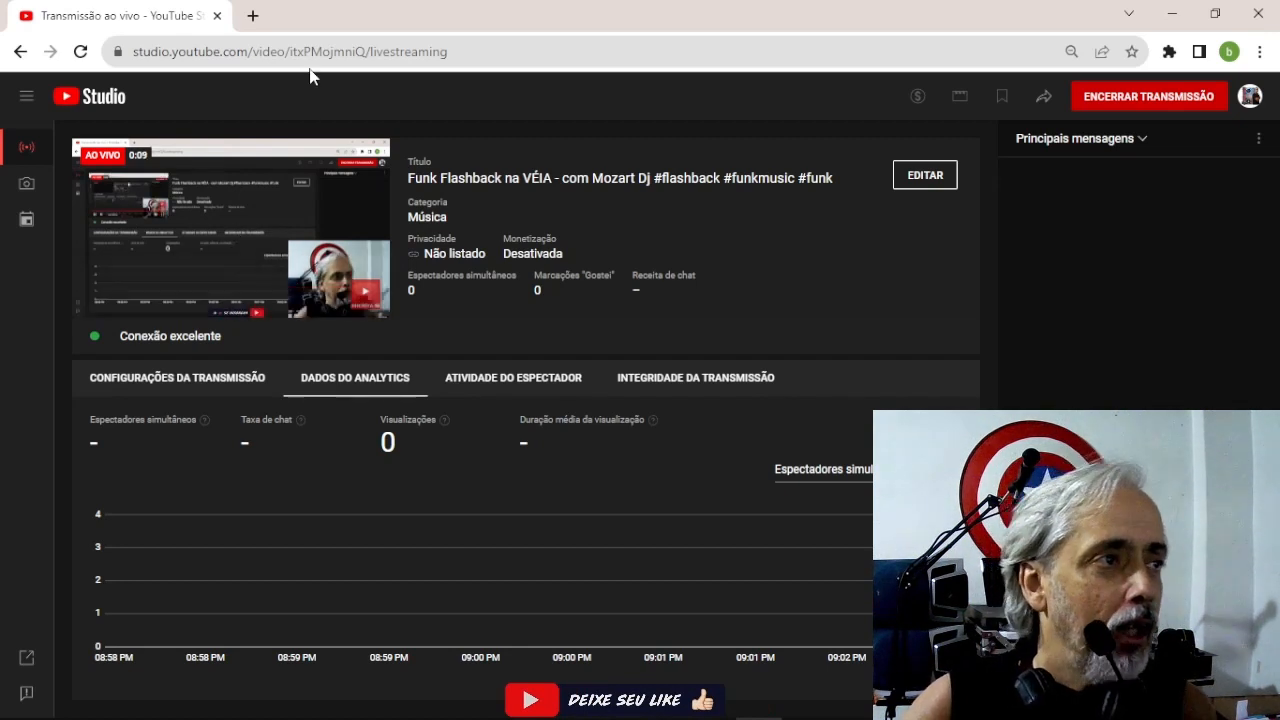
Copy the live broadcast's video URL and check the stream with it in a temporary new browser tab
right_click(231, 243)
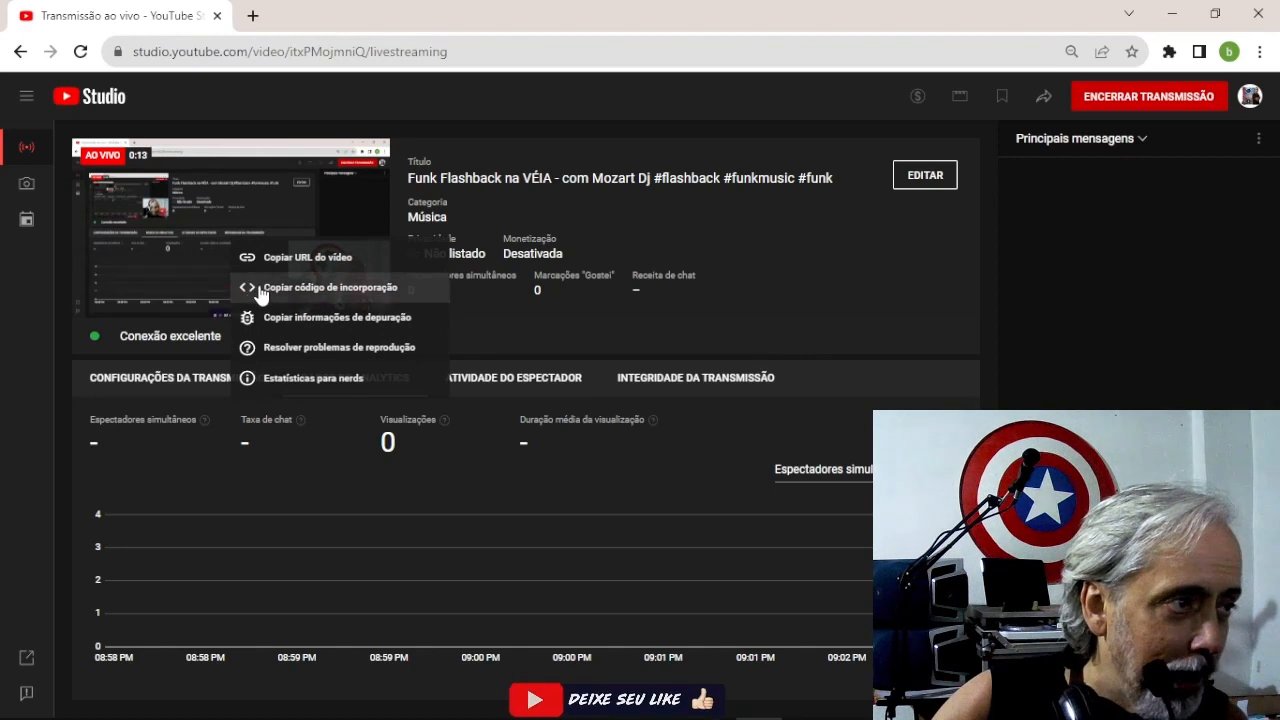
click(312, 259)
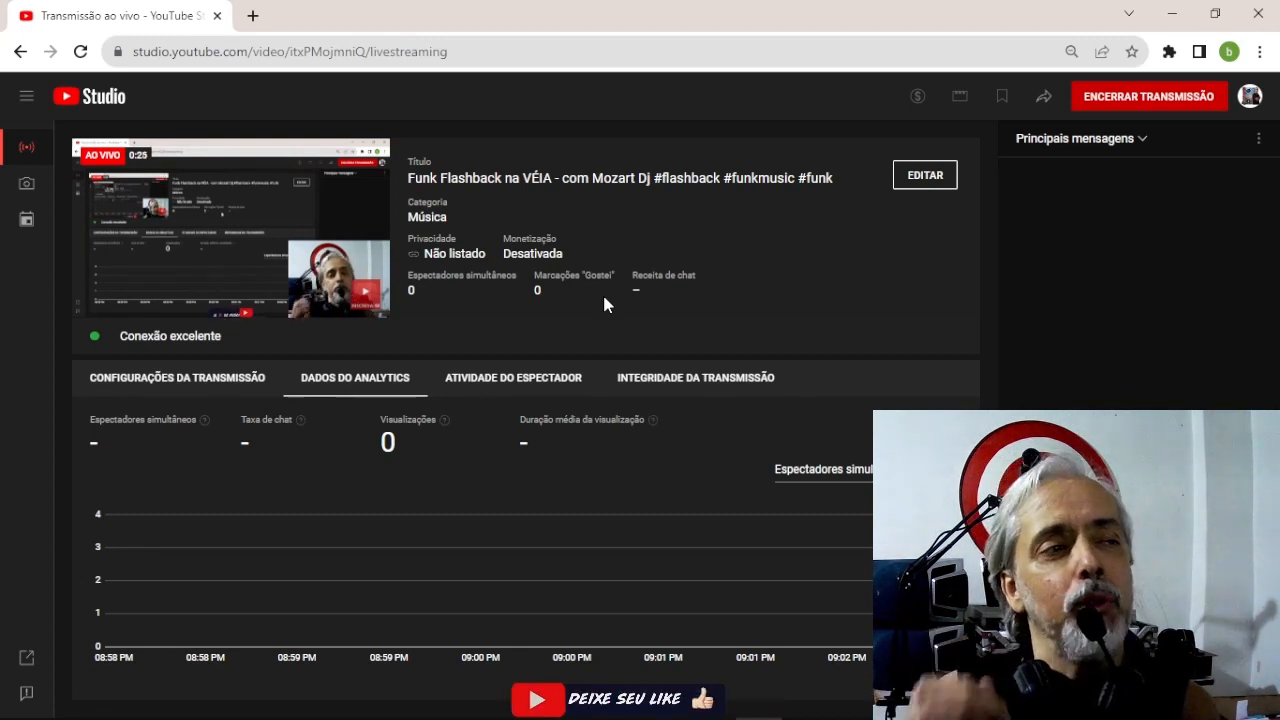
click(256, 17)
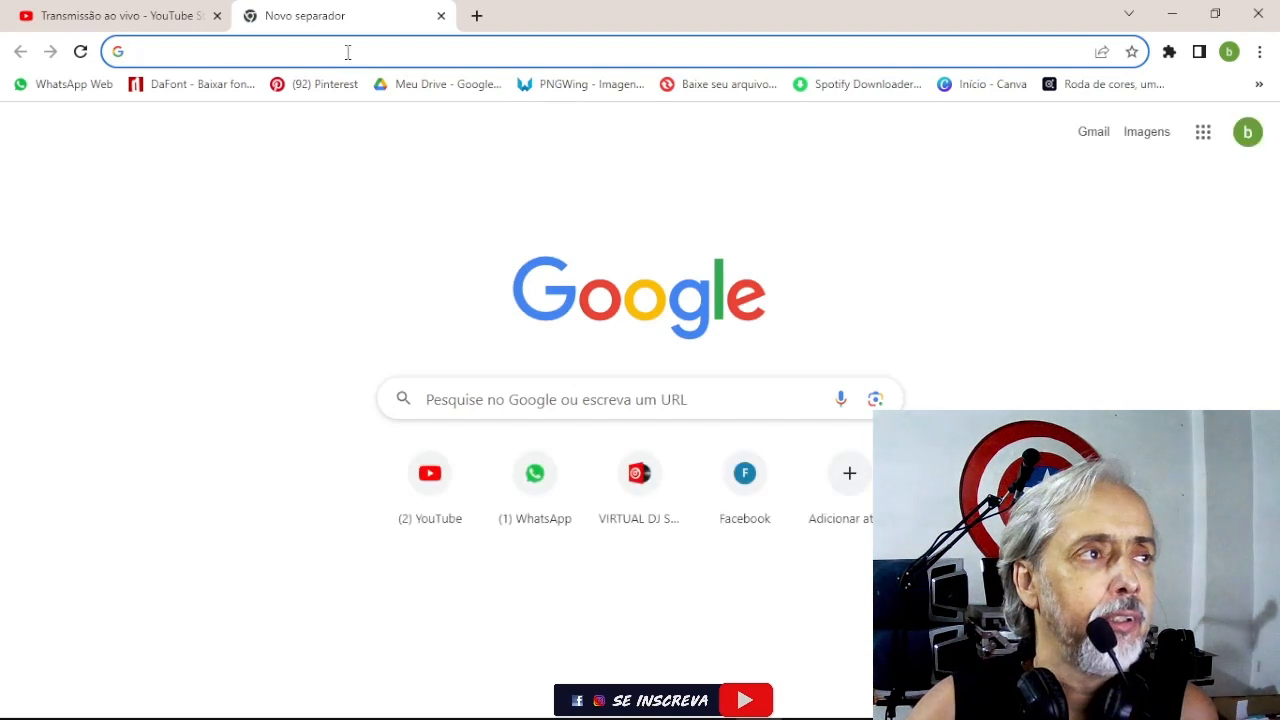
right_click(346, 51)
click(393, 178)
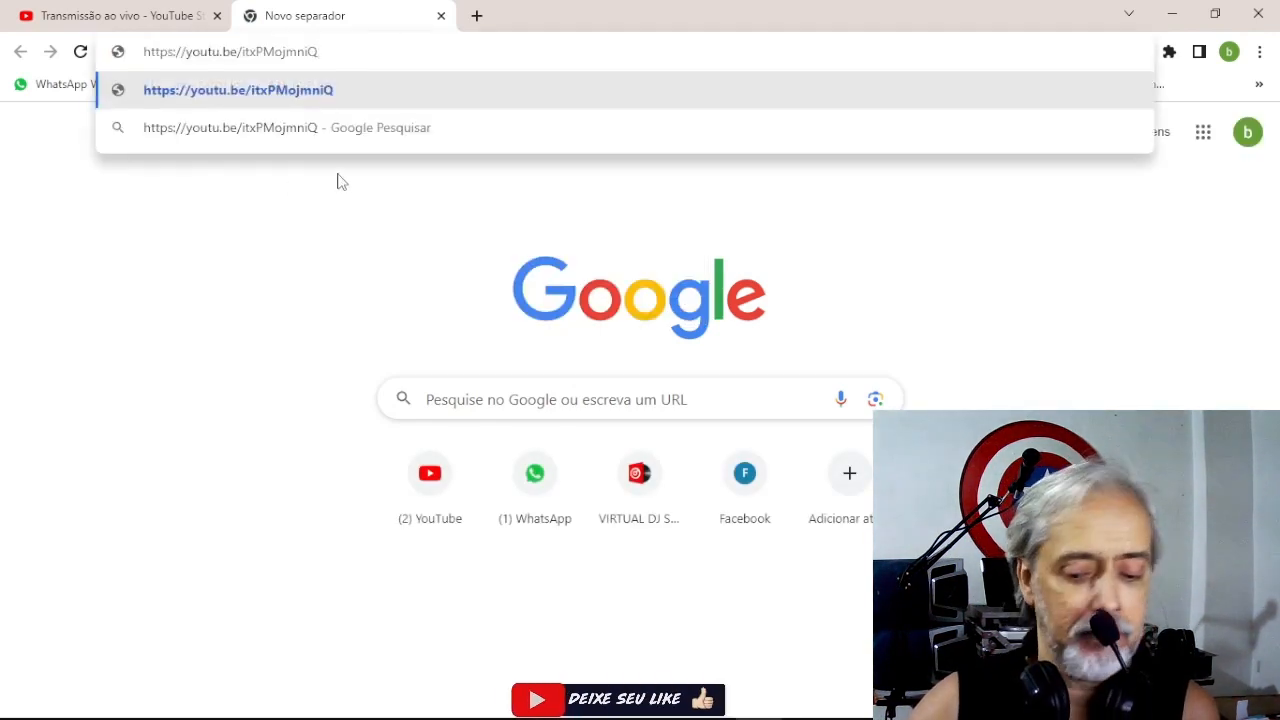
key(Return)
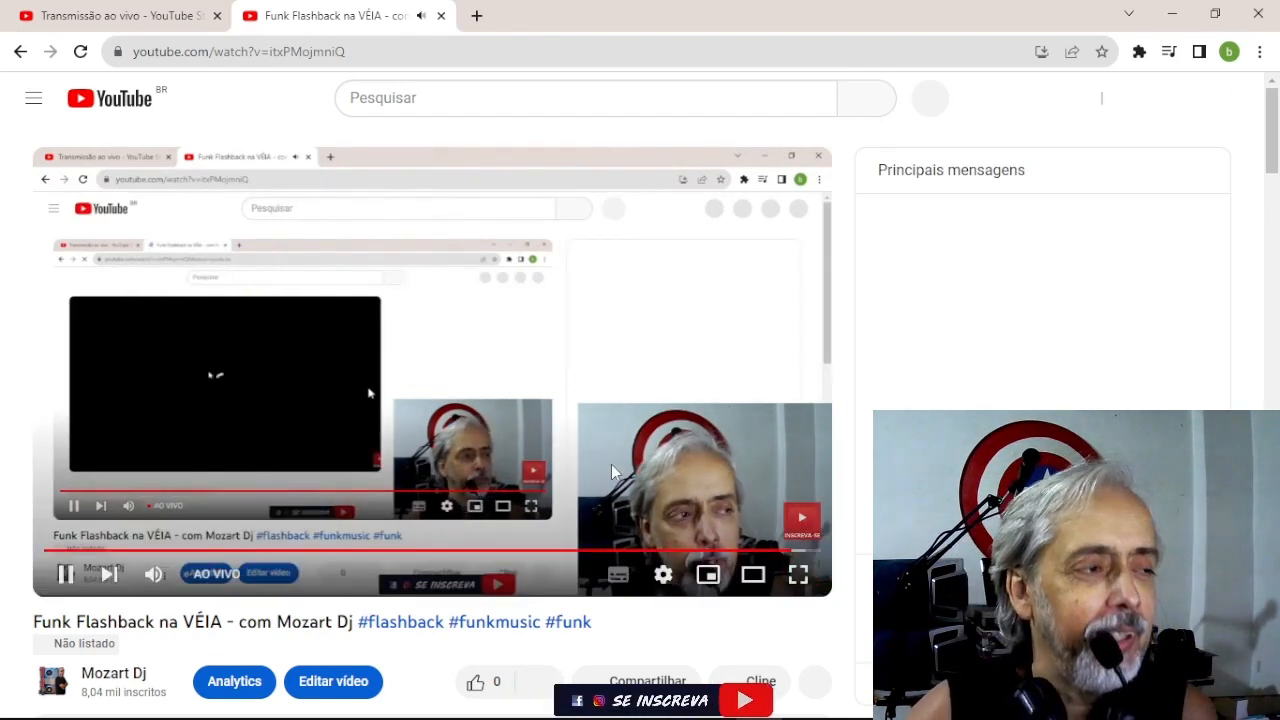
click(441, 16)
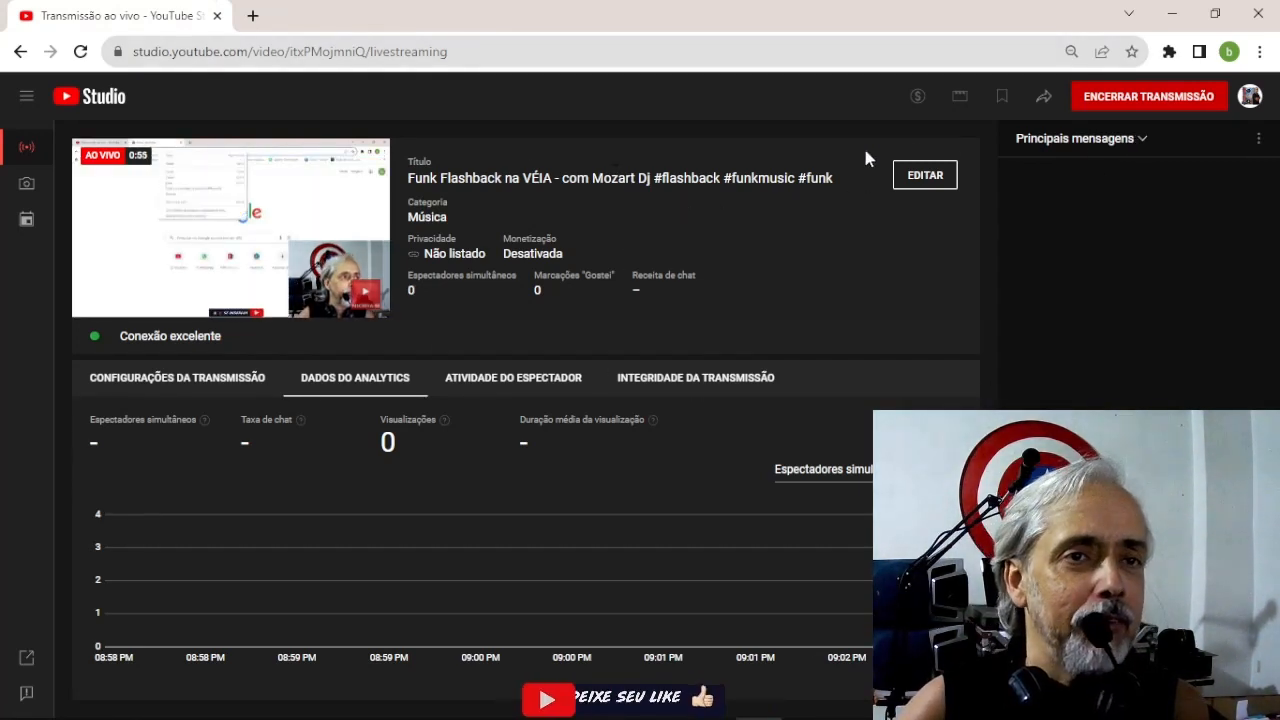
End the live broadcast in YouTube Studio, dismissing its summary, and switch back to OBS Studio
click(1138, 98)
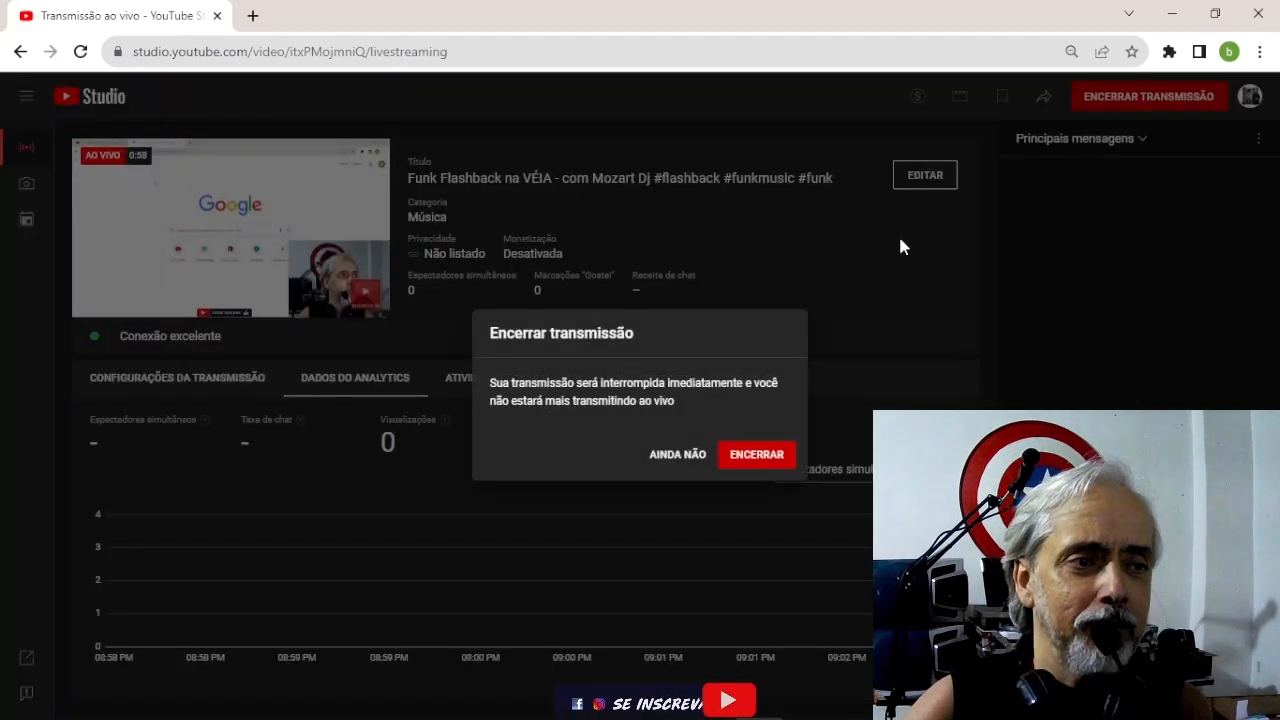
click(755, 458)
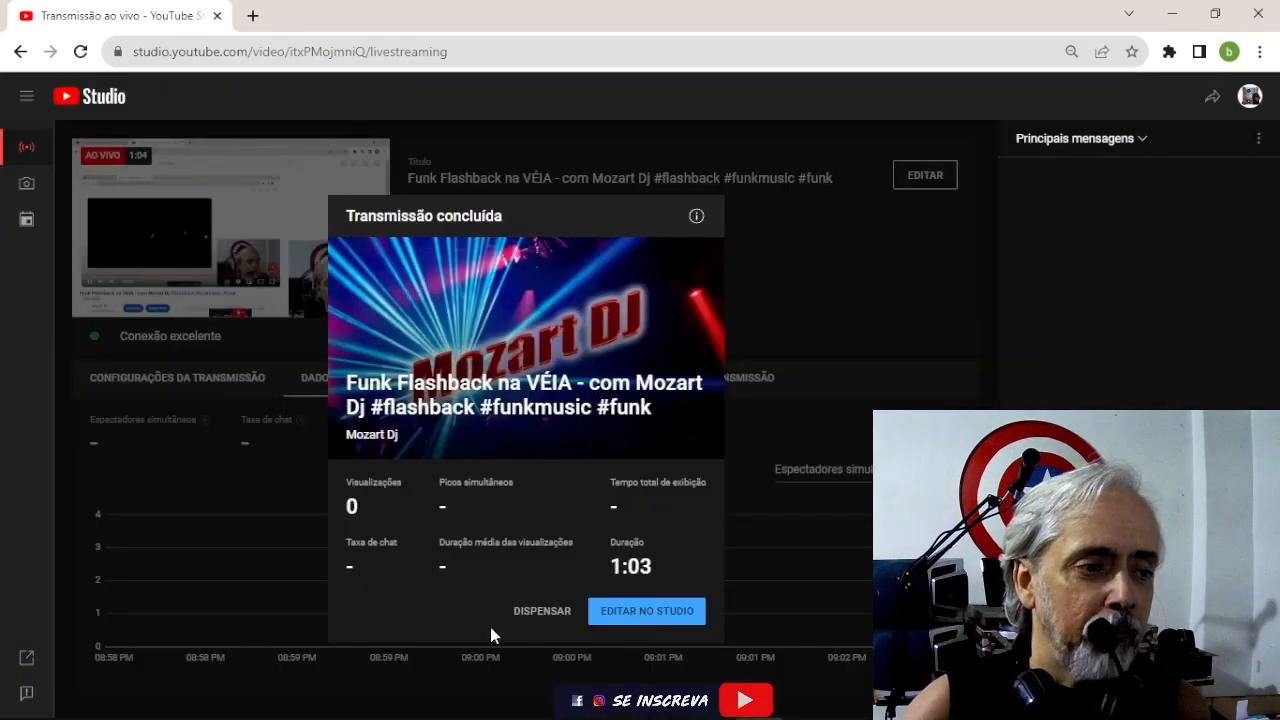
click(533, 612)
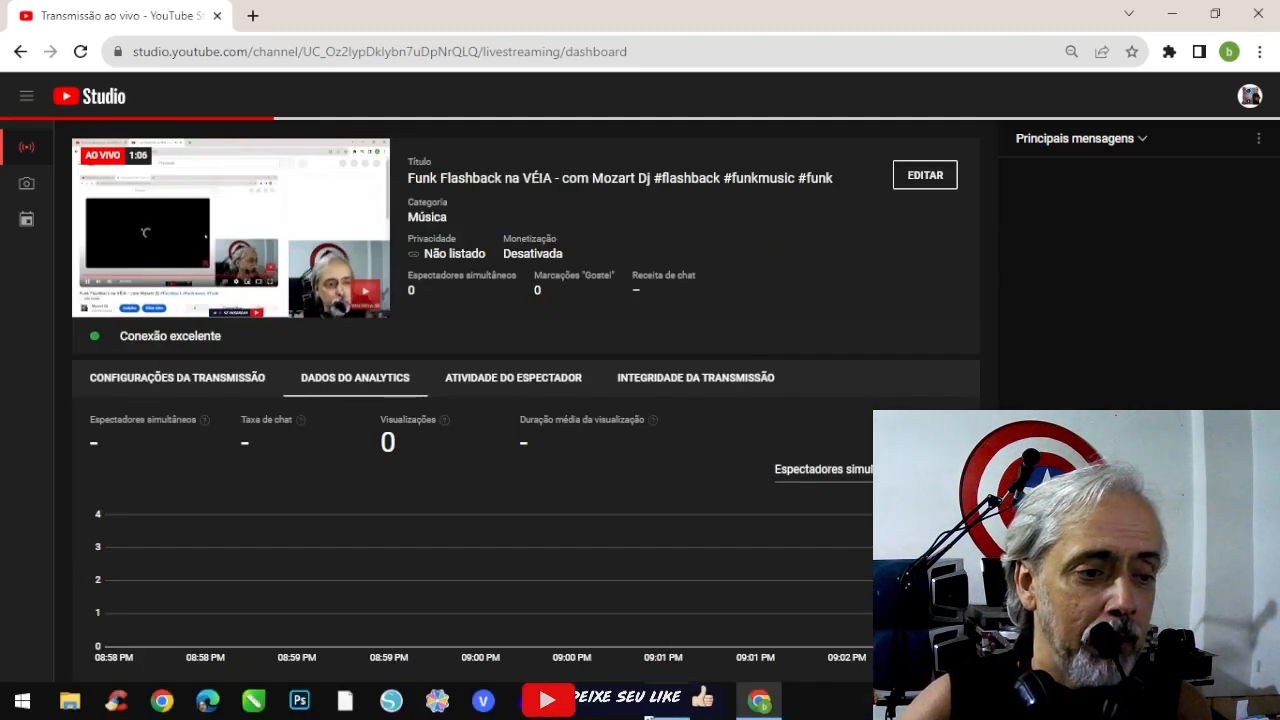
click(648, 712)
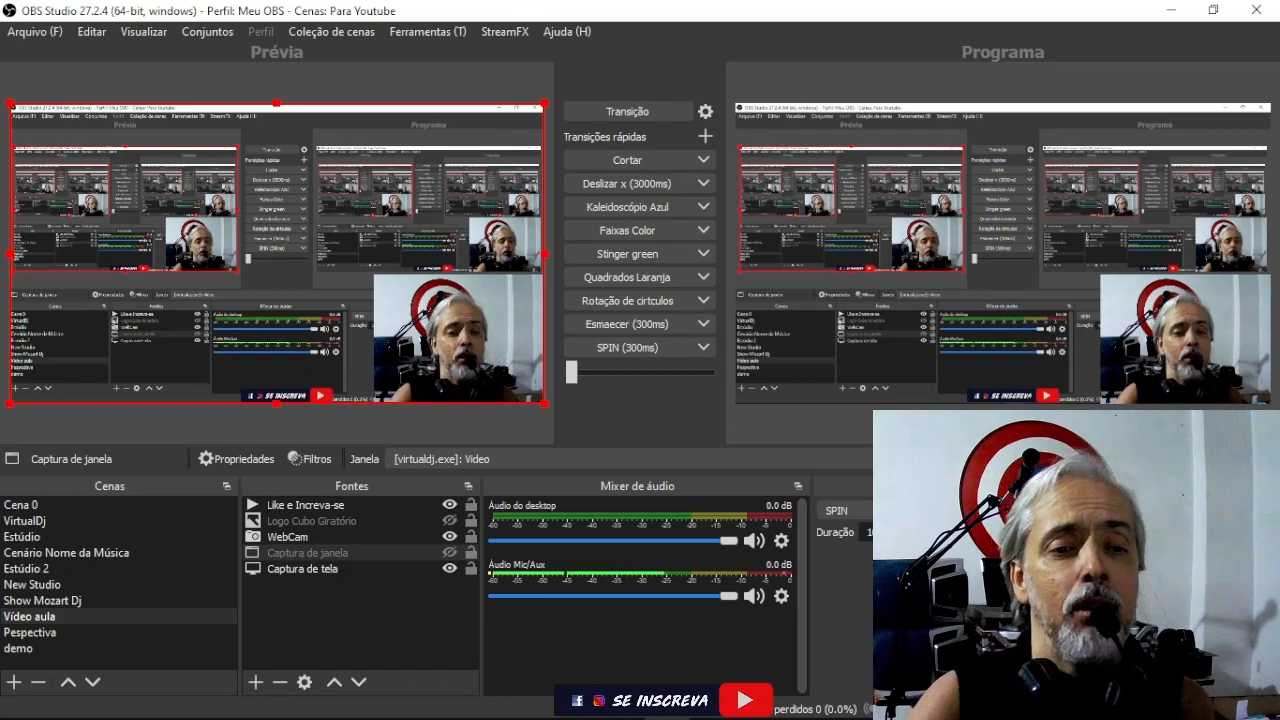
mouse_move(636, 716)
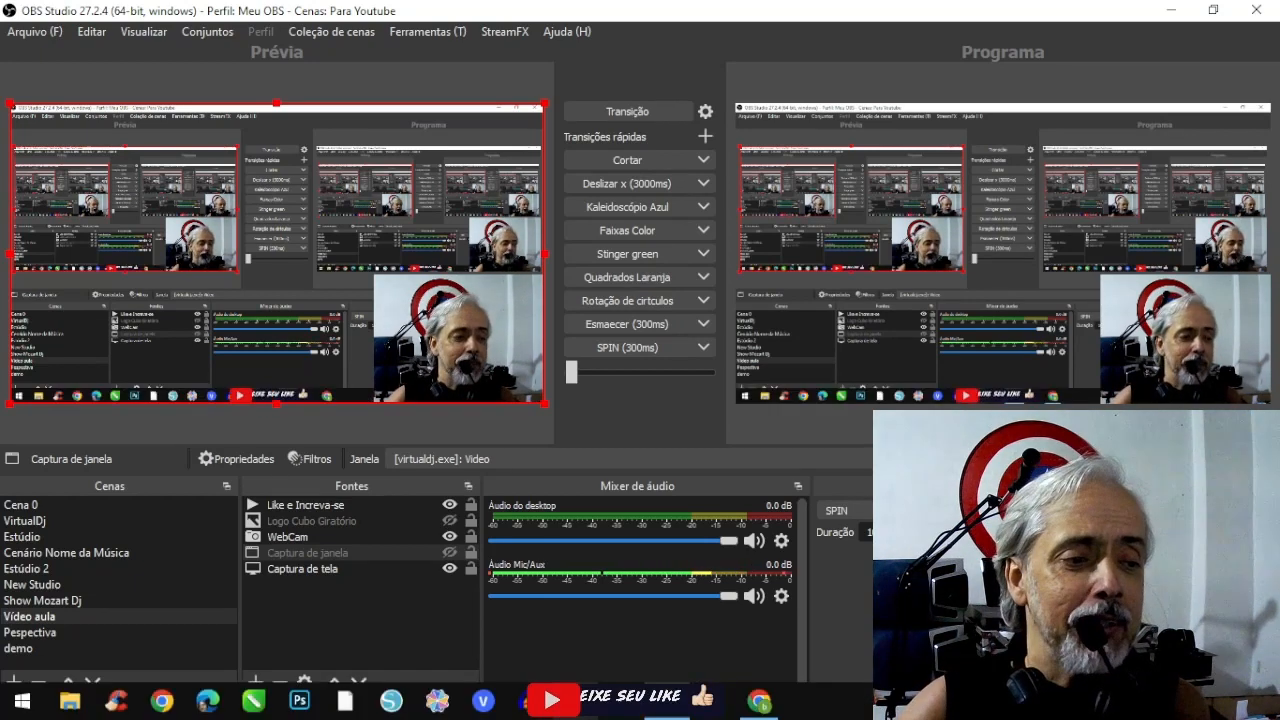